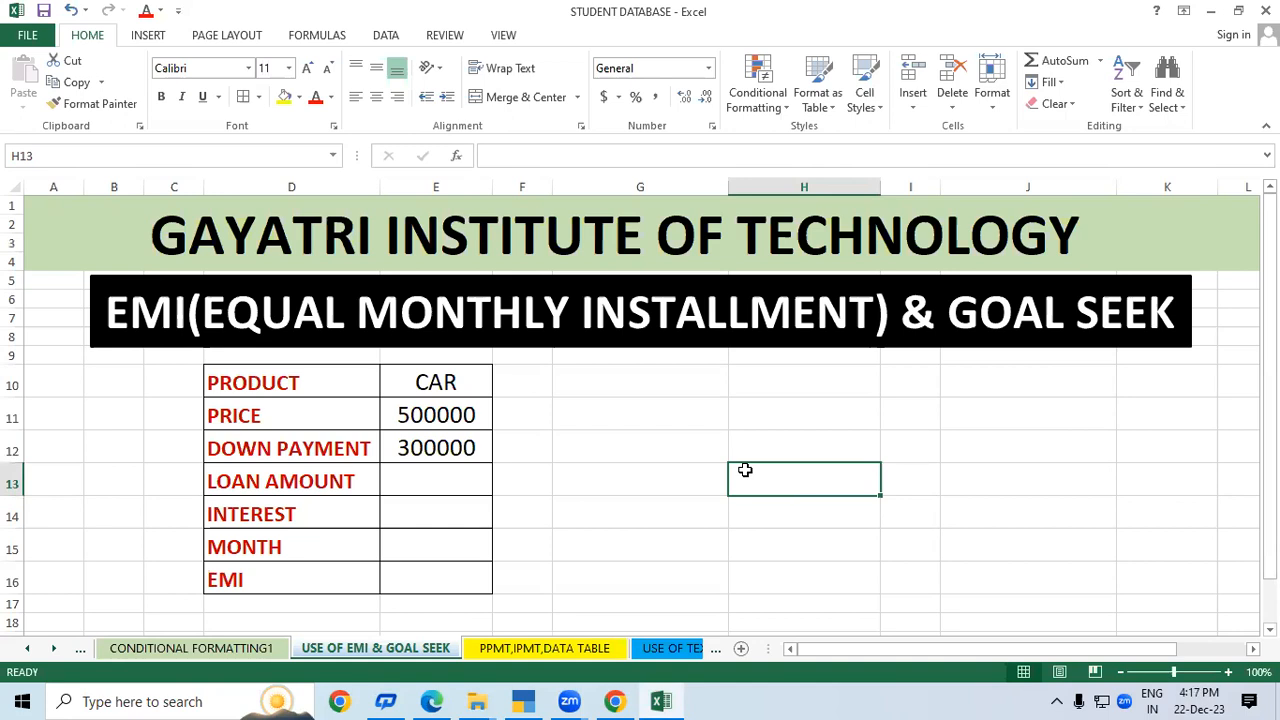
Step: Examine the product, price and down payment entries in the car loan table
left_click(411, 392)
left_click(651, 540)
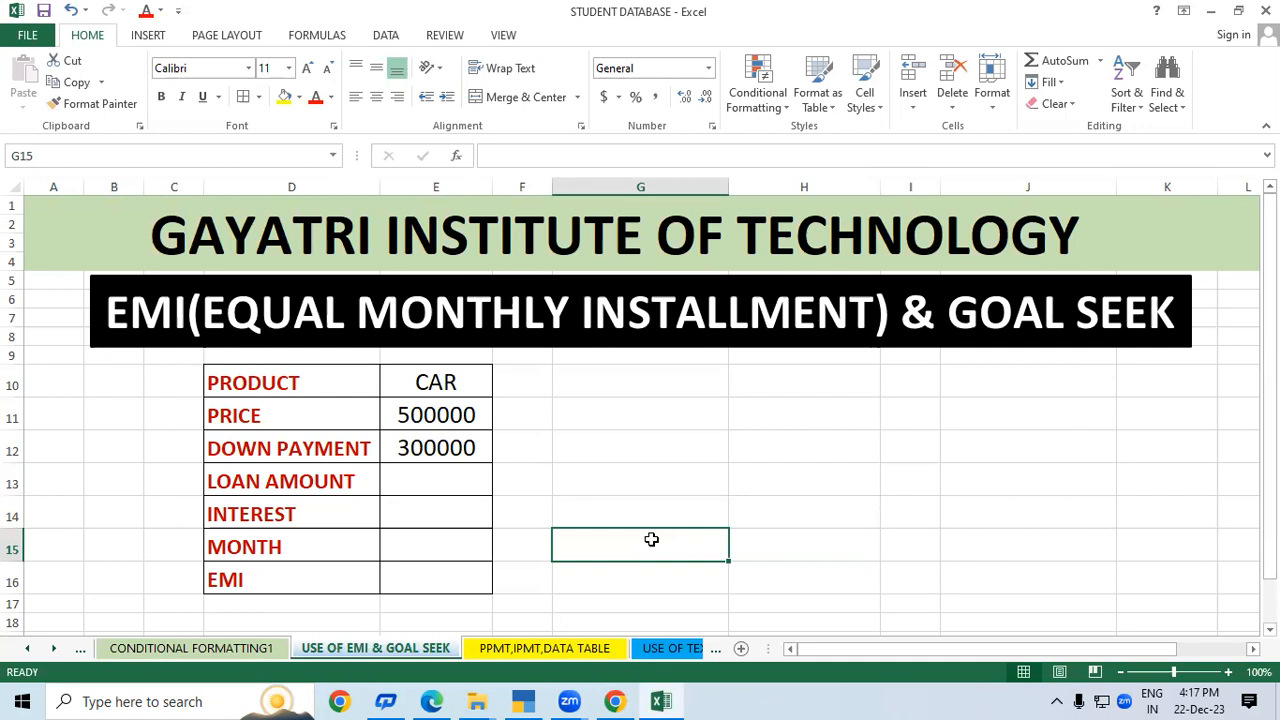
left_click(800, 478)
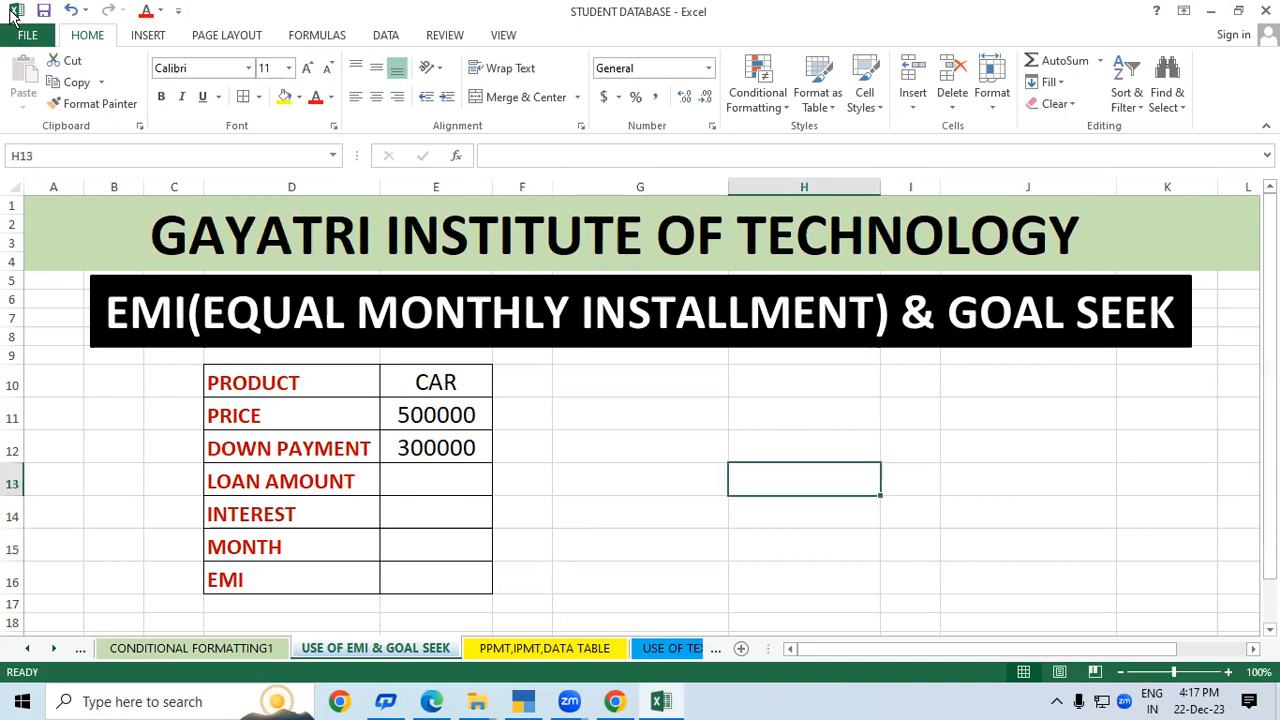
left_click(422, 372)
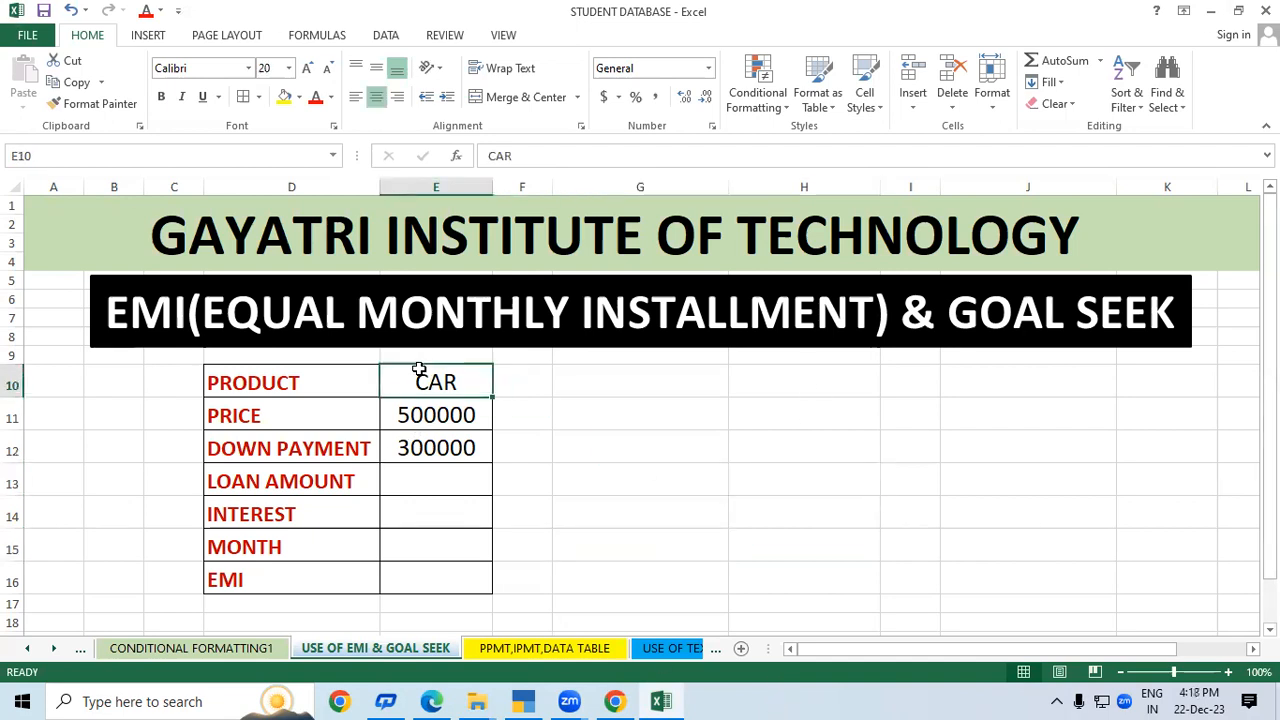
left_click(432, 421)
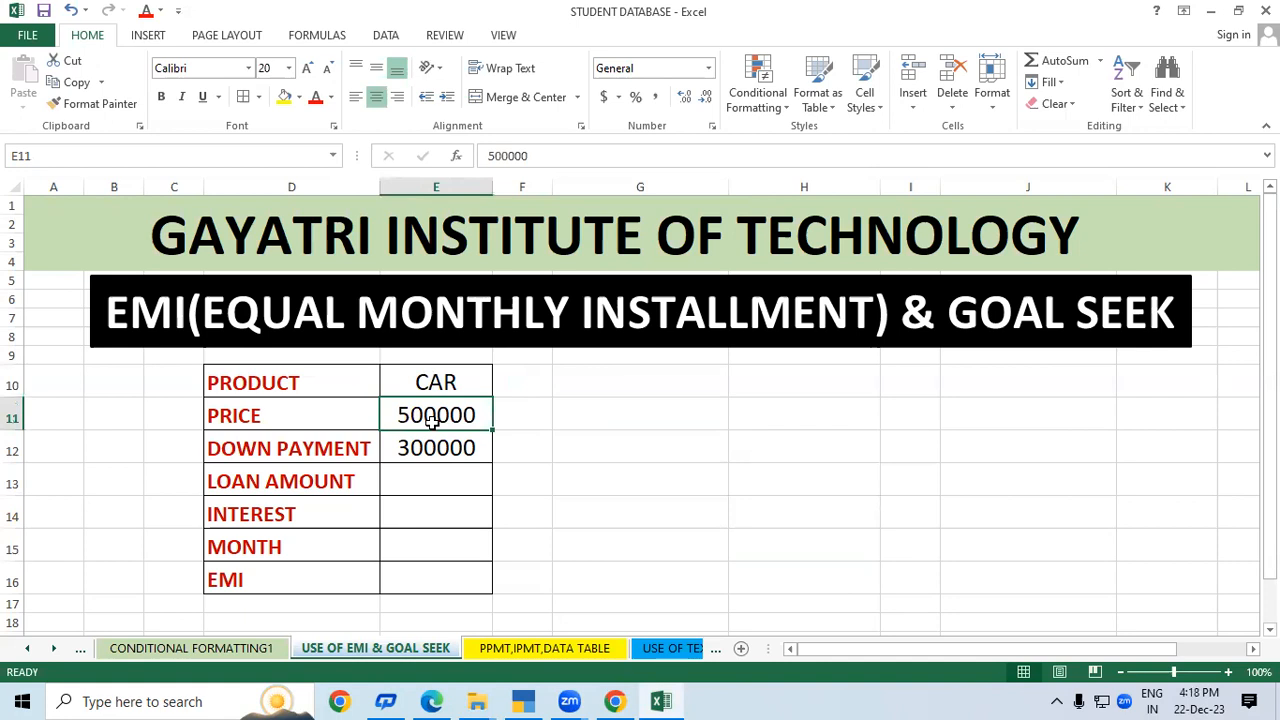
left_click(683, 438)
left_click(446, 449)
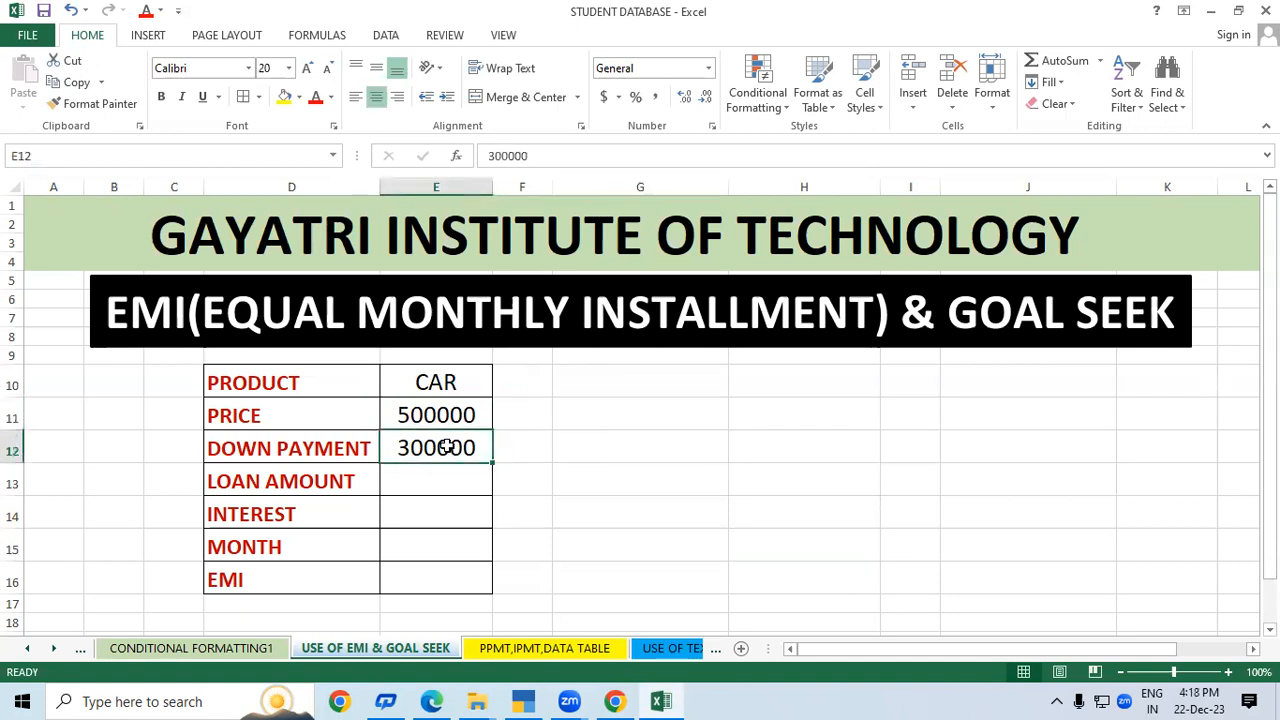
left_click(546, 536)
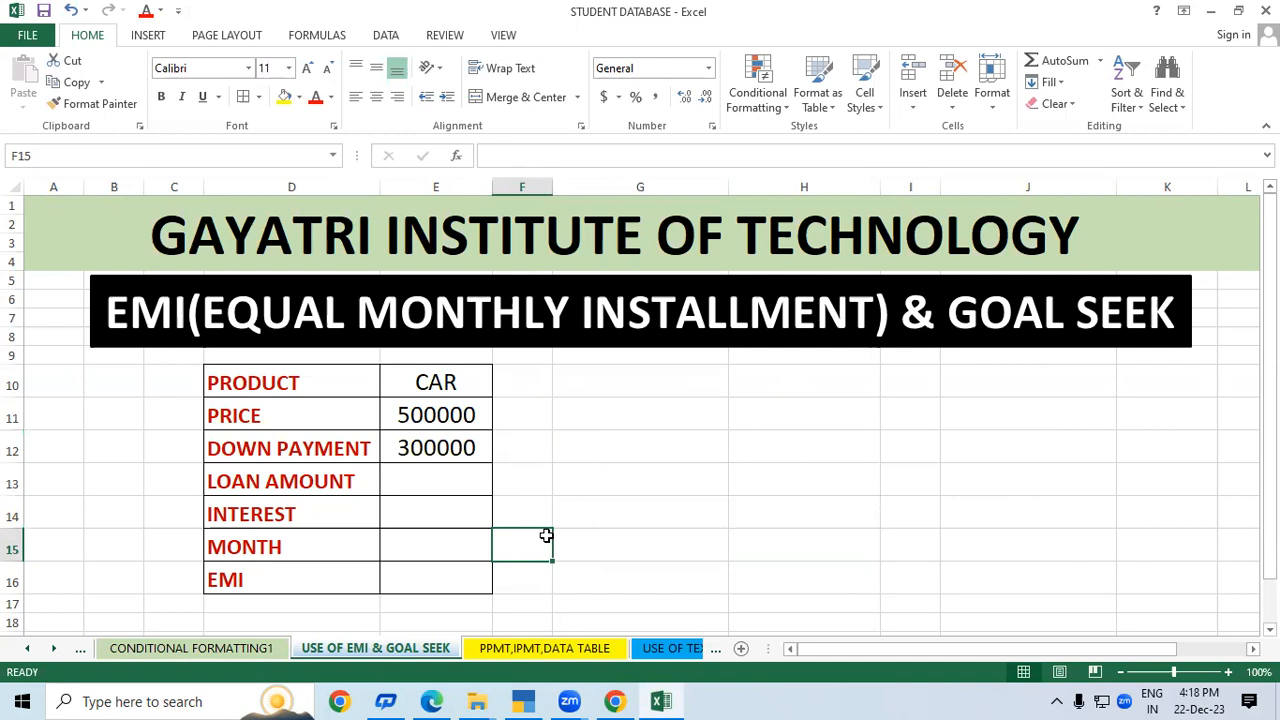
Step: Calculate the loan amount in E13 as price minus down payment with the formula =E11-E12
left_click(433, 485)
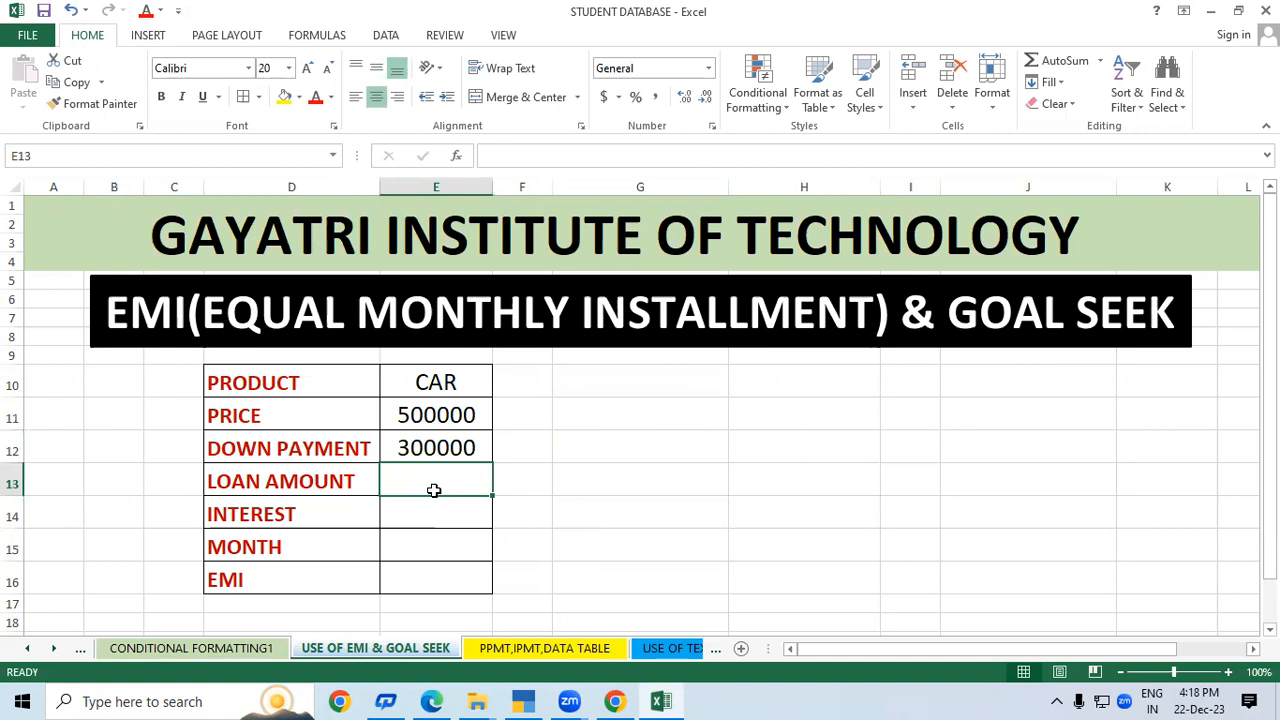
type("=")
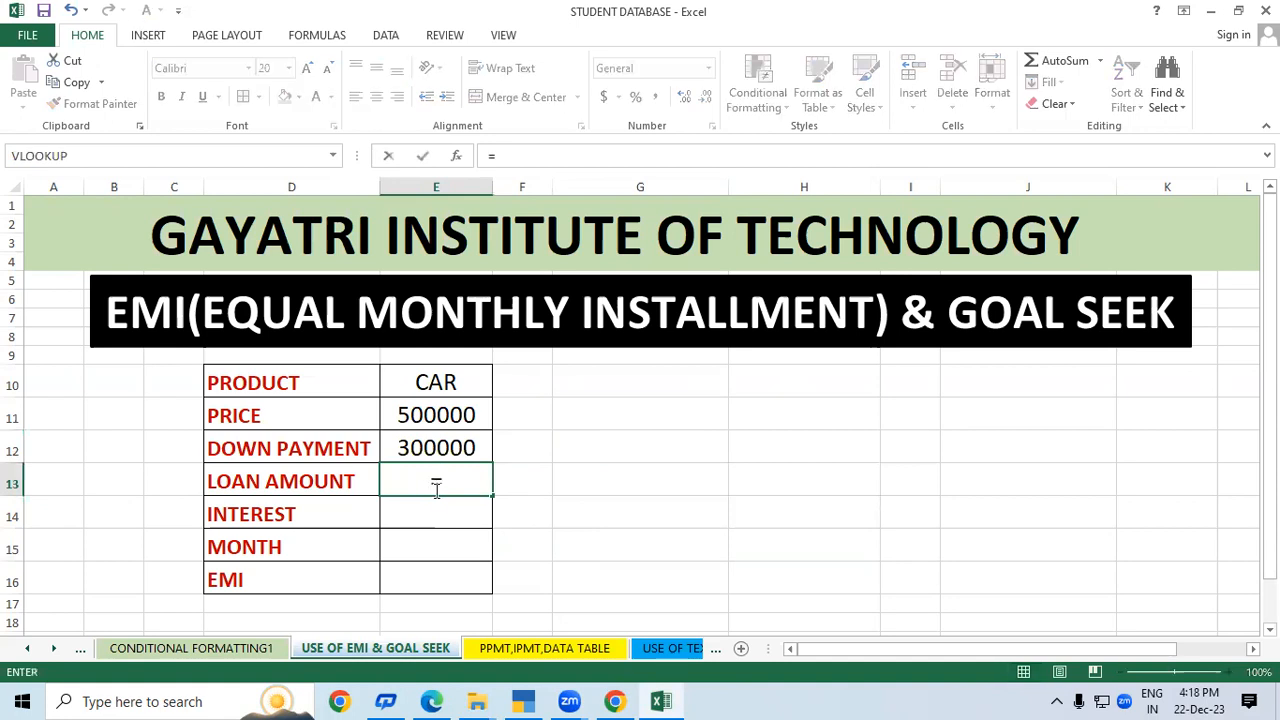
left_click(400, 417)
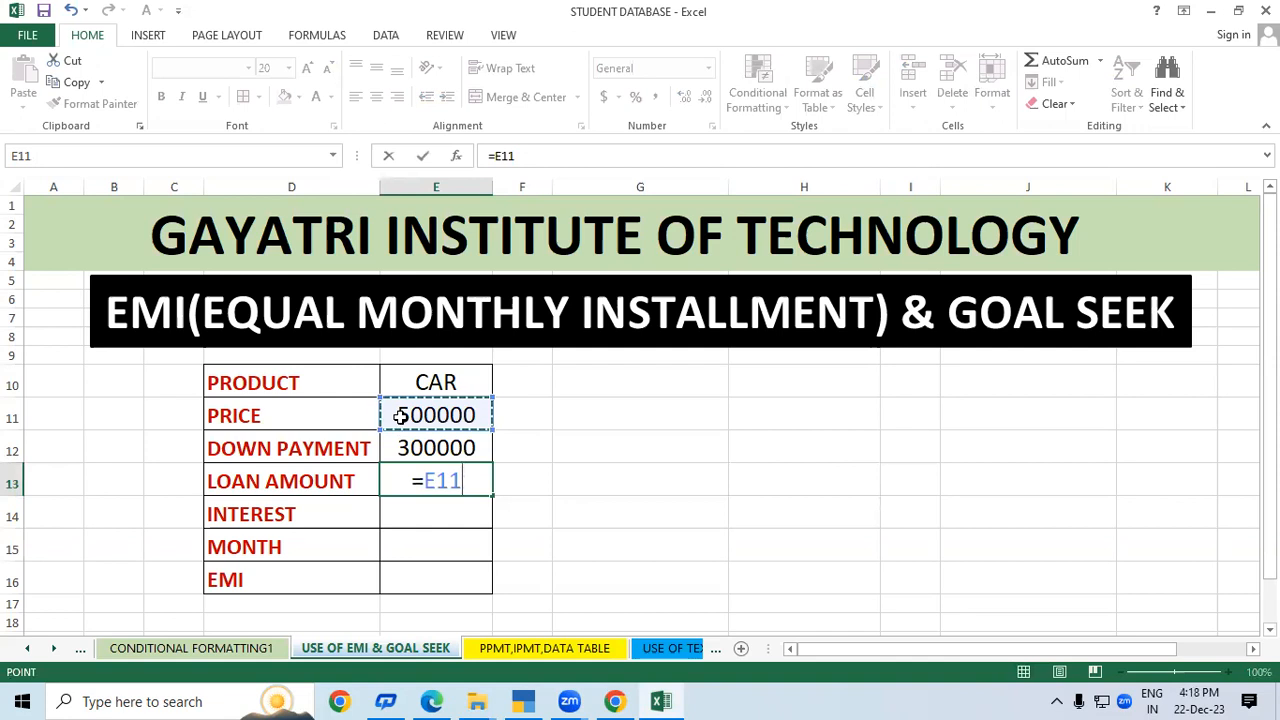
type("-")
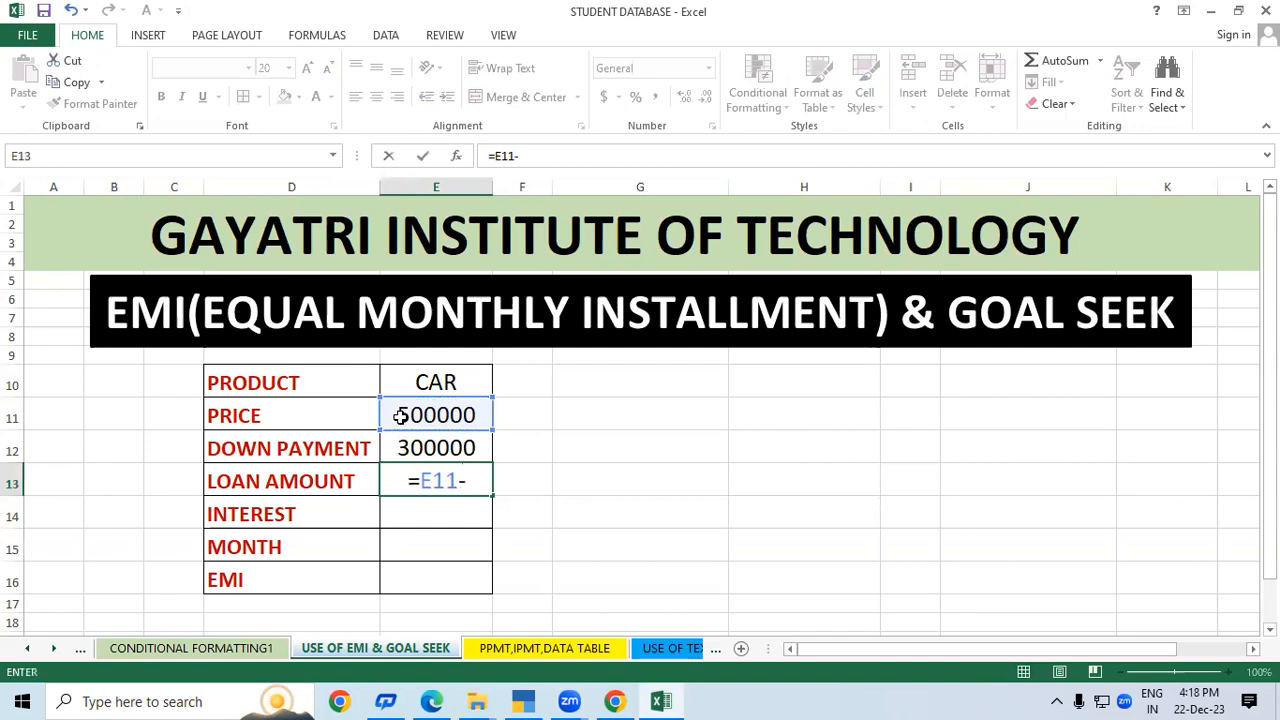
left_click(413, 449)
key("Return")
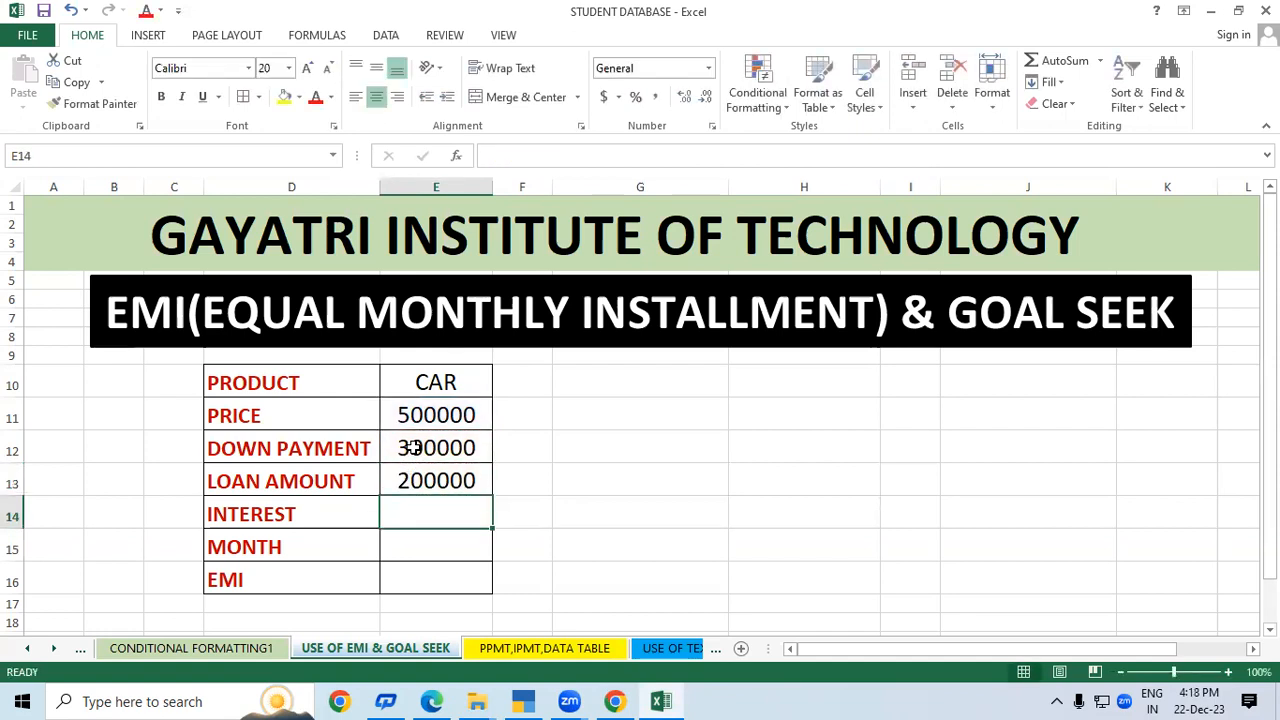
Step: Enter an interest rate of 7% in E14 and a loan term of 60 months in E15
left_click(576, 478)
left_click(407, 515)
type("7%")
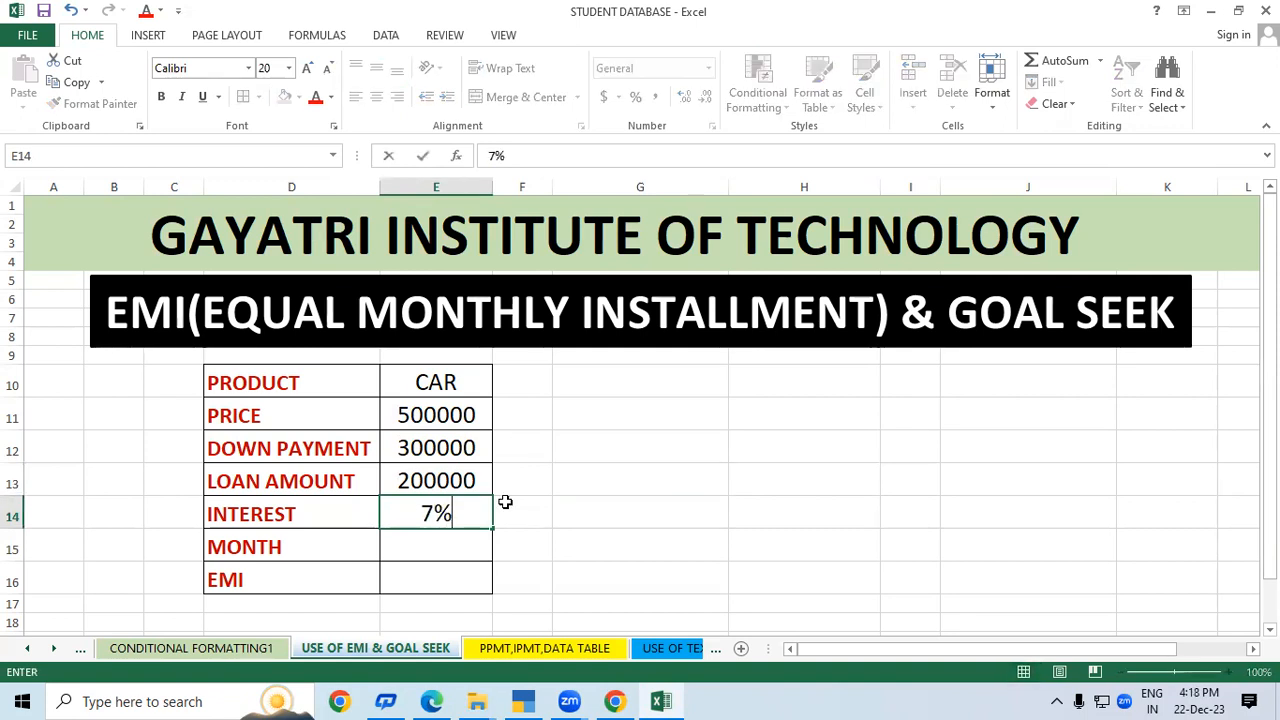
left_click(642, 524)
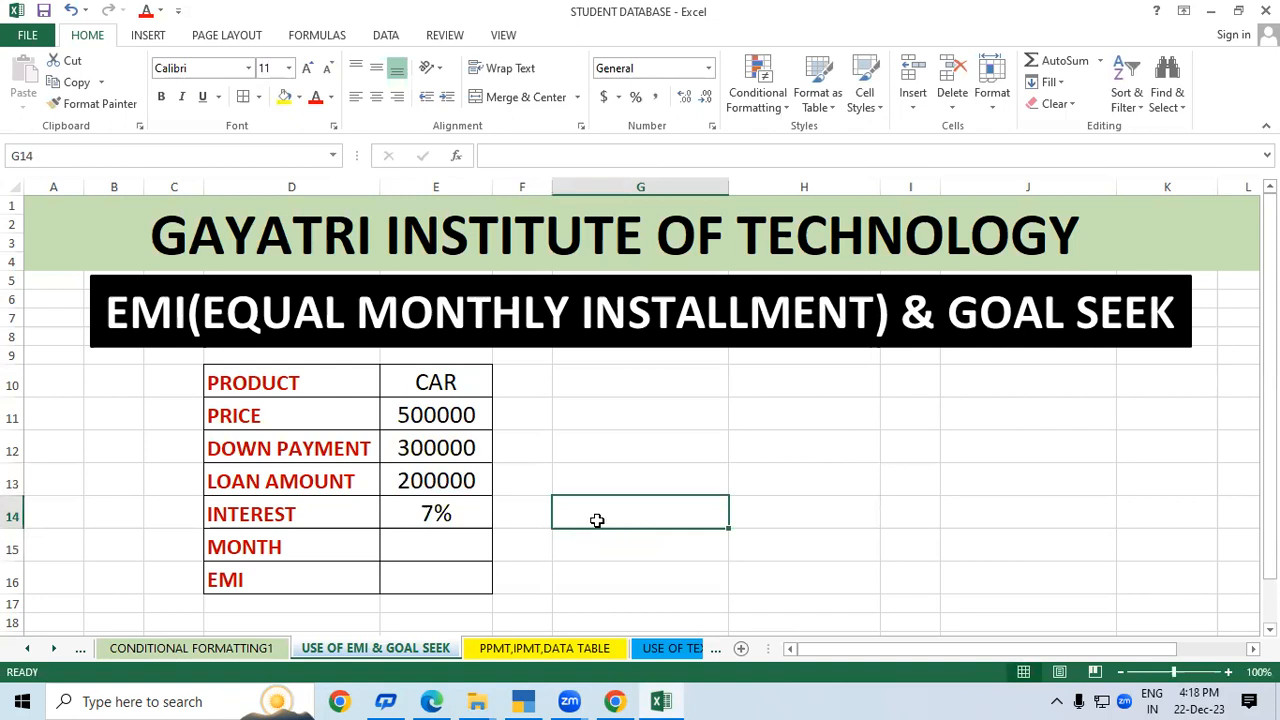
left_click(447, 552)
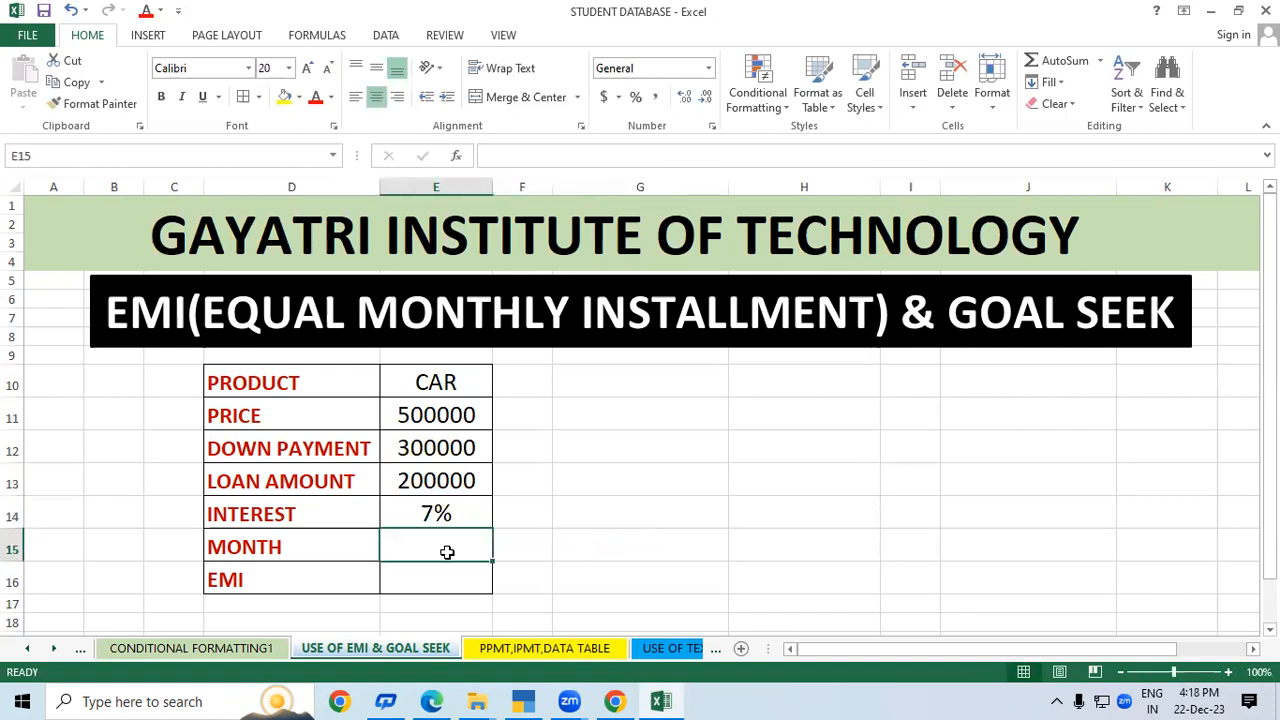
type("60")
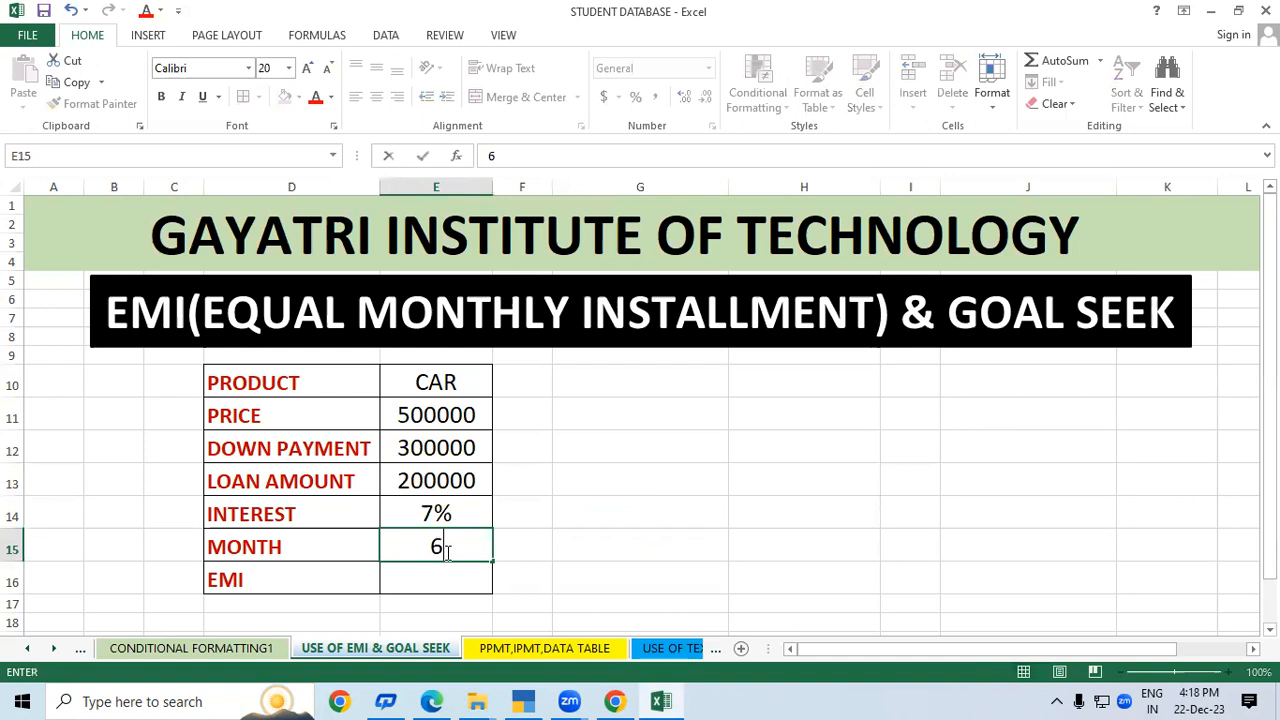
left_click(791, 526)
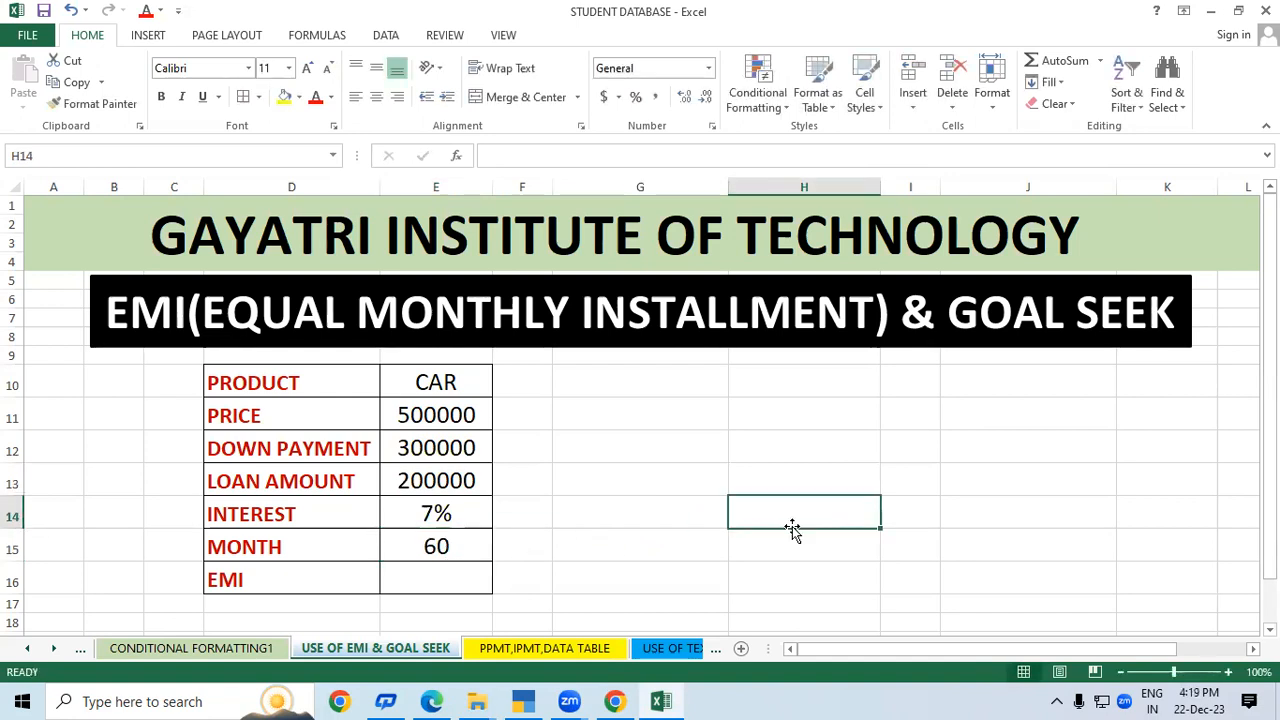
left_click(417, 482)
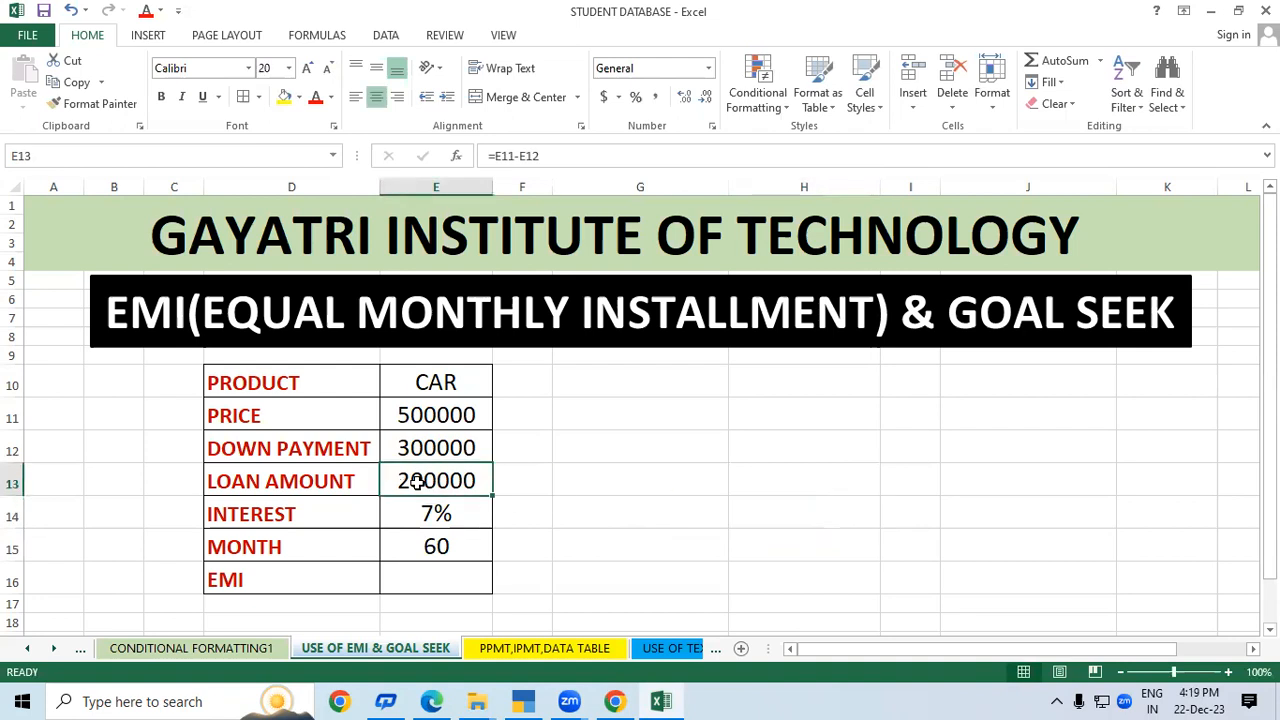
left_click(736, 532)
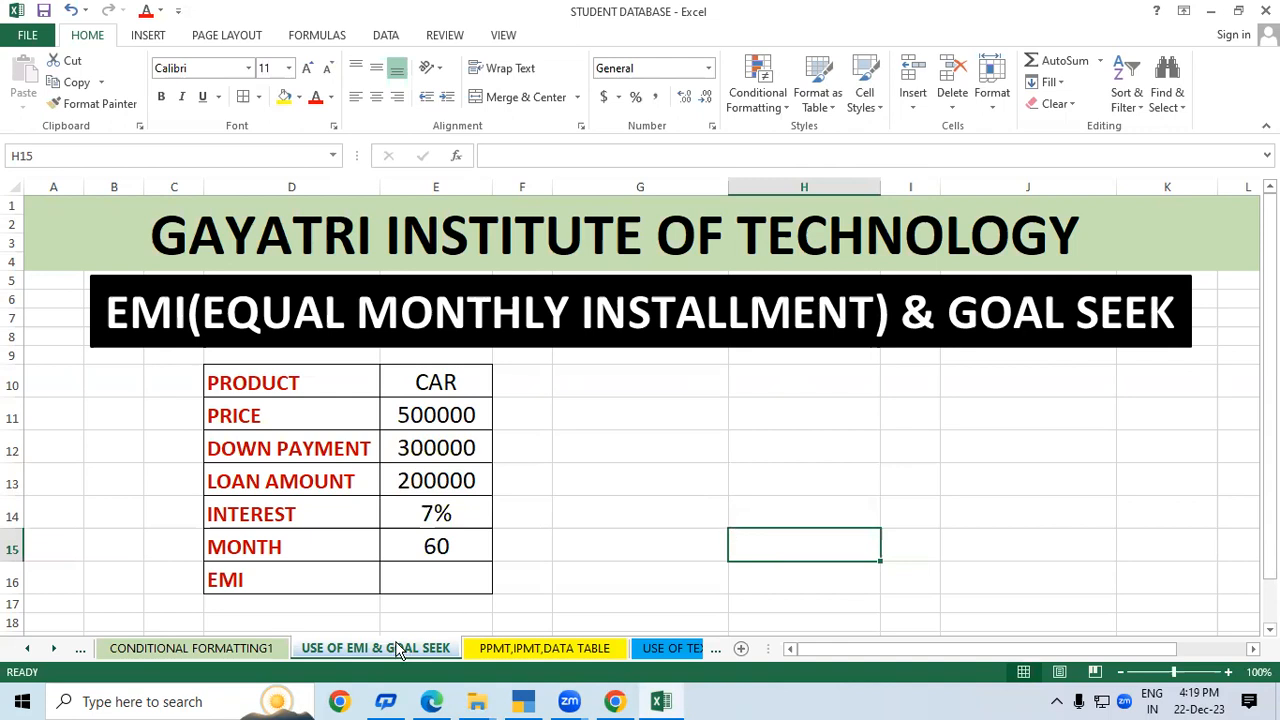
left_click(424, 590)
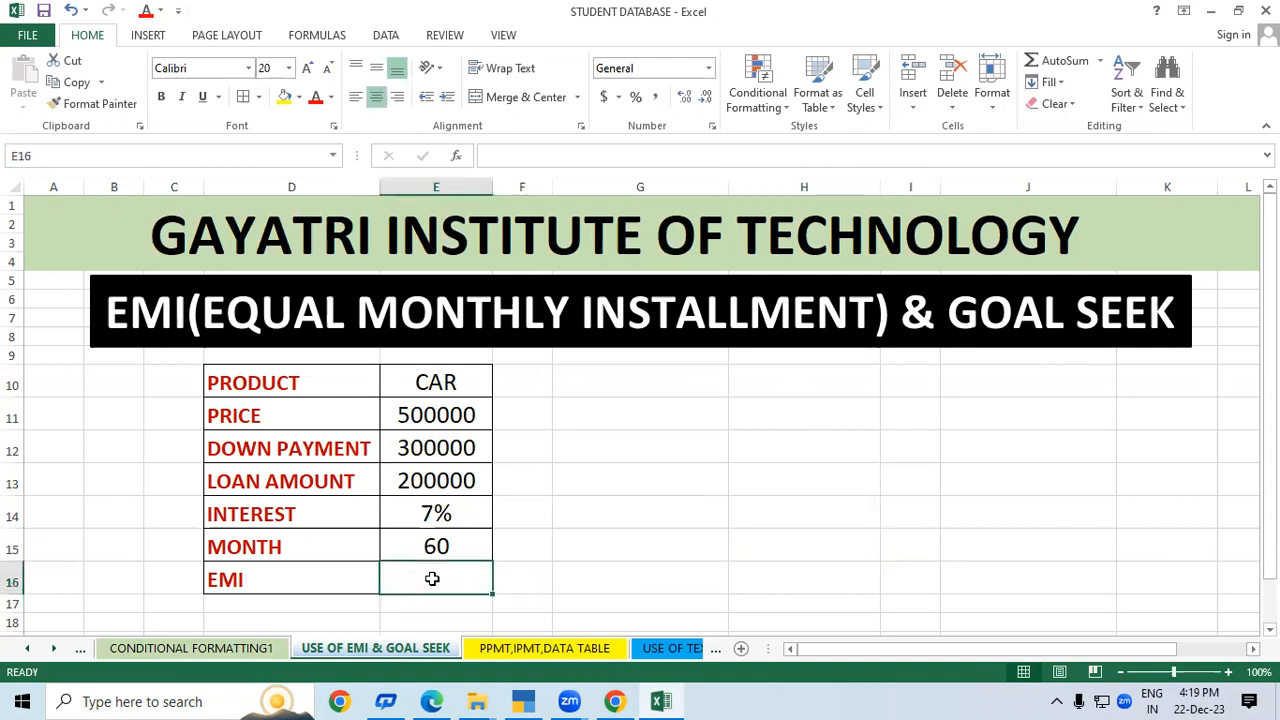
left_click(578, 574)
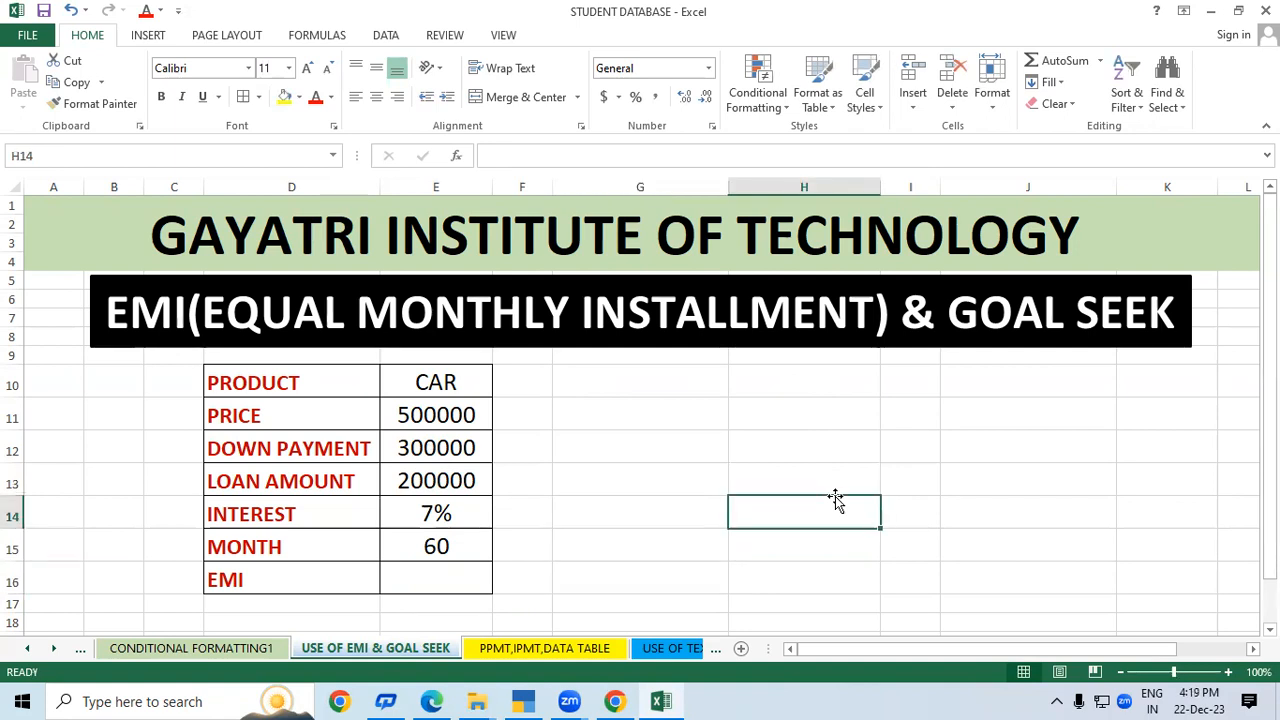
Step: Calculate the EMI in E16 from the monthly interest rate, months and loan amount with the formula =PMT(E14/12,E15,E13,1)
left_click(454, 569)
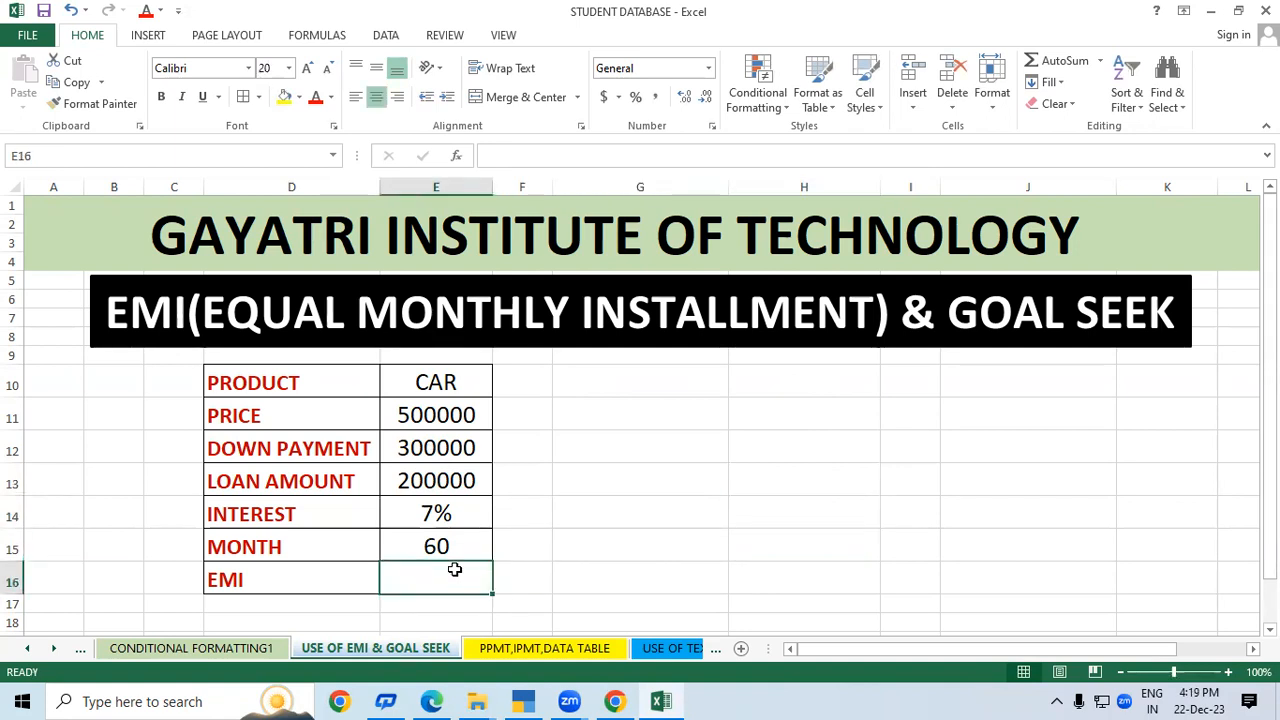
type("=")
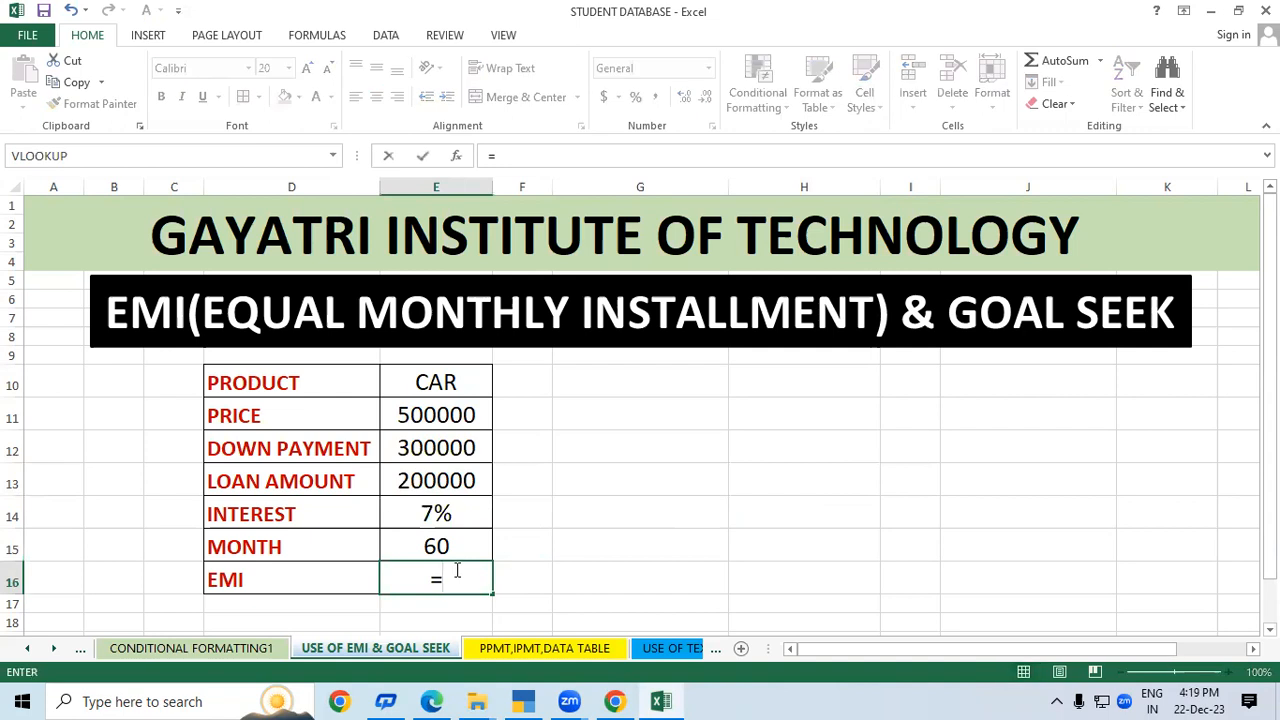
type("PMT")
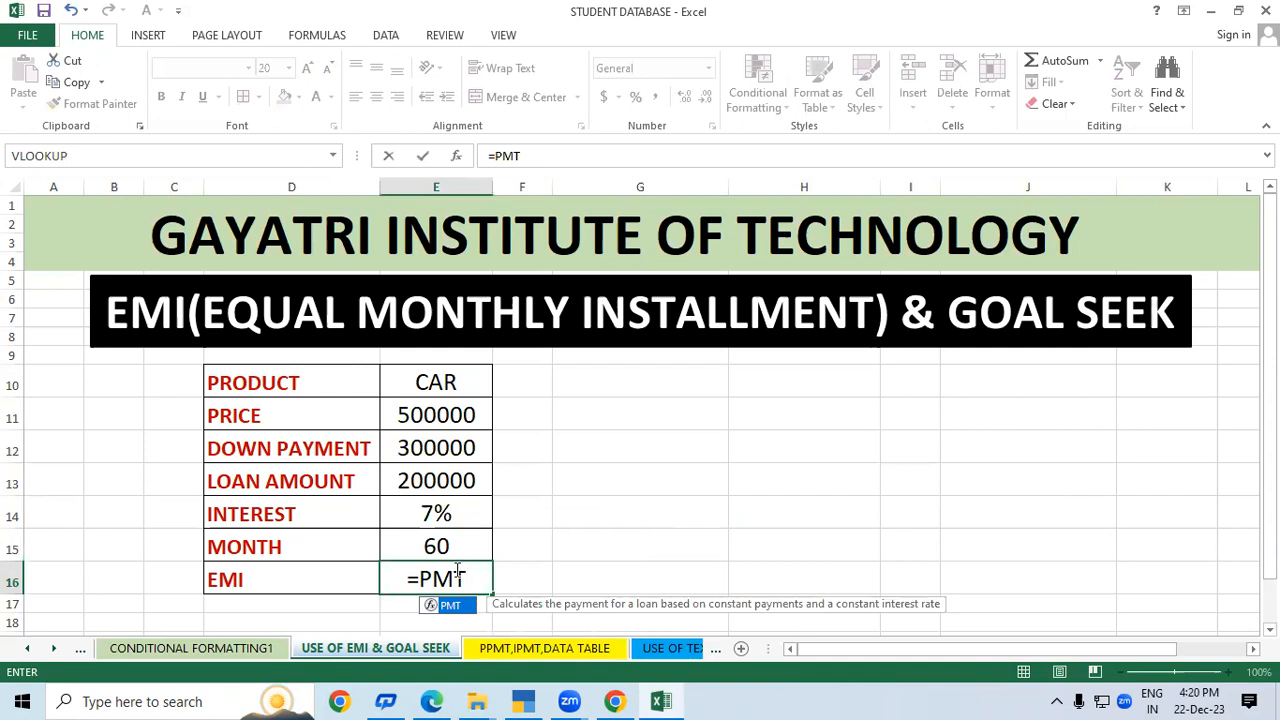
type("(")
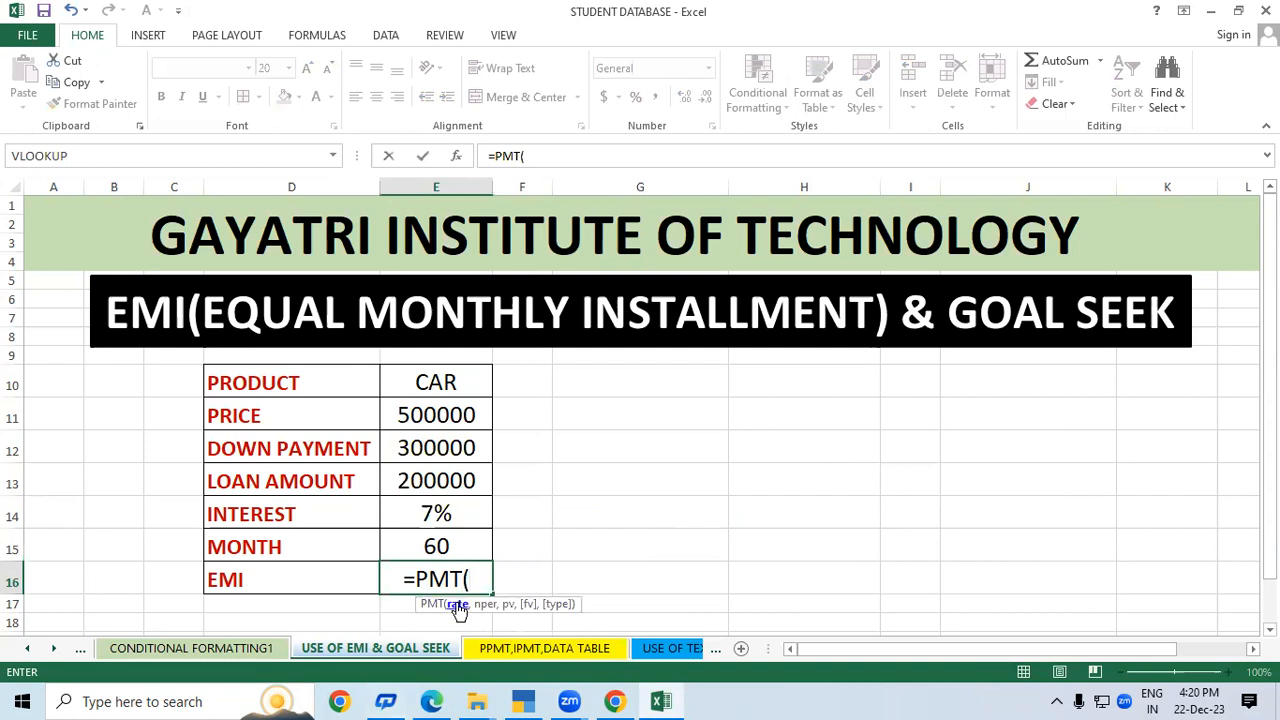
left_click(443, 512)
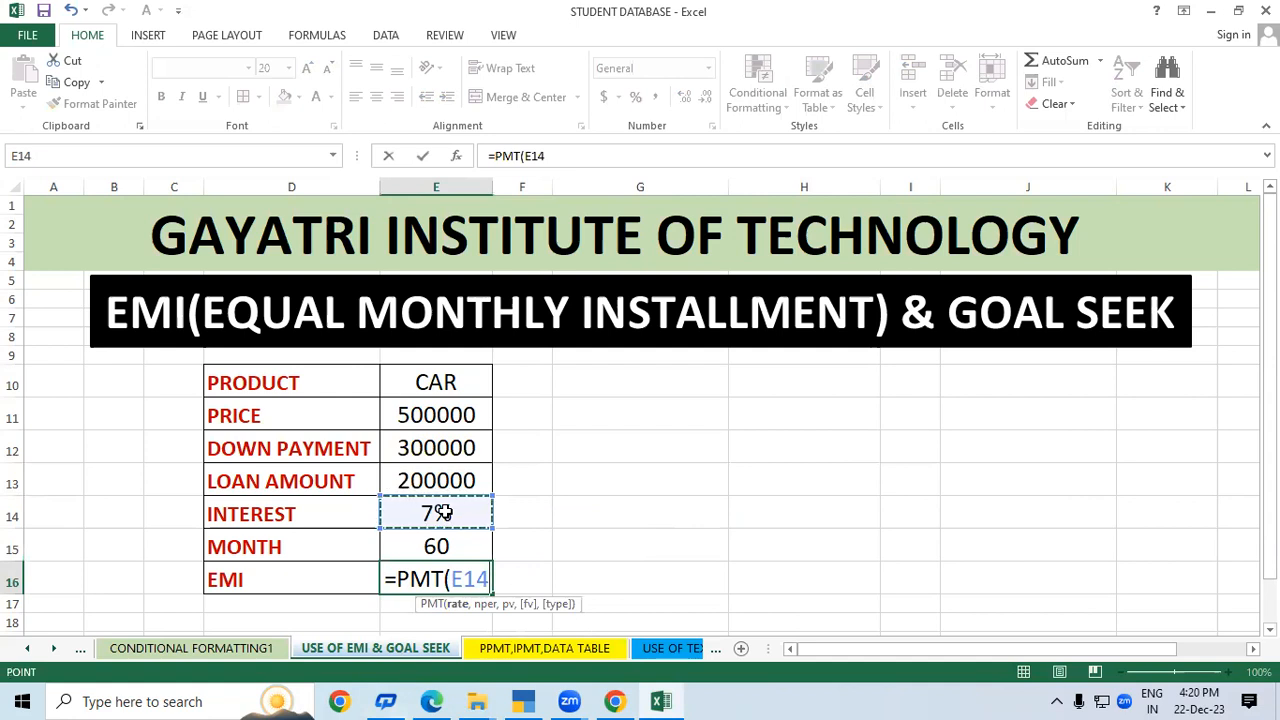
type("/12")
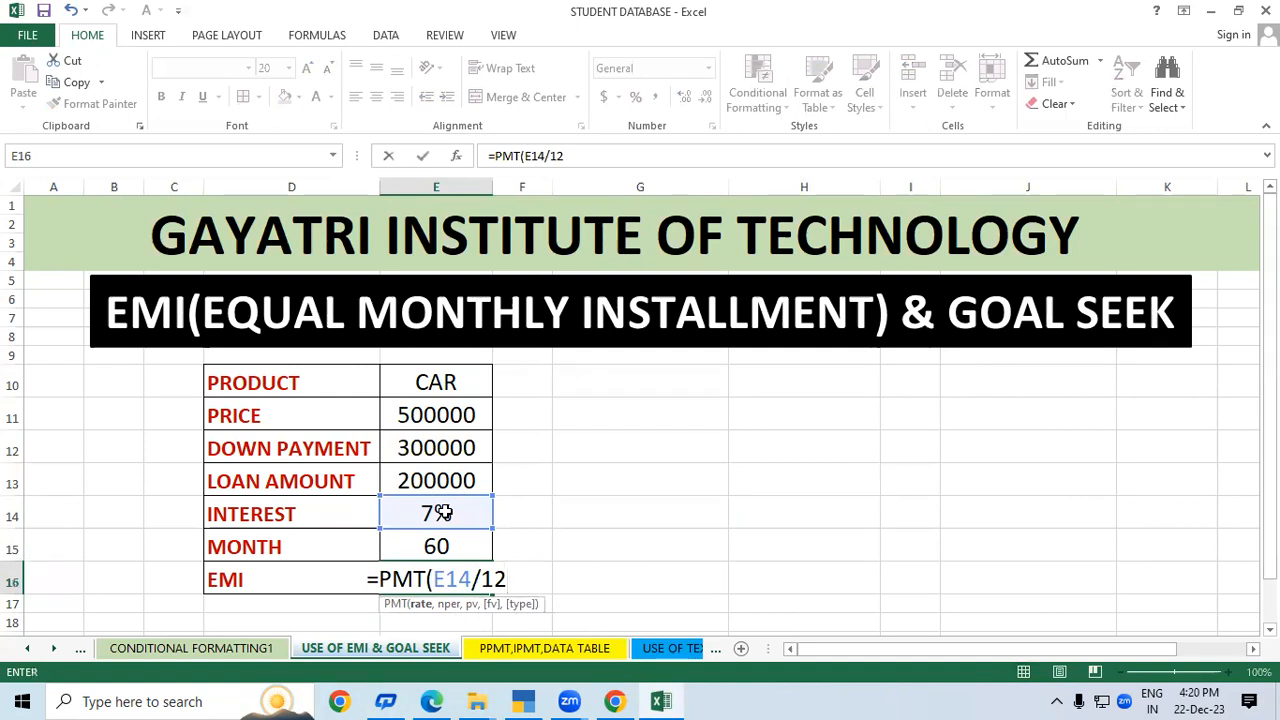
type(",")
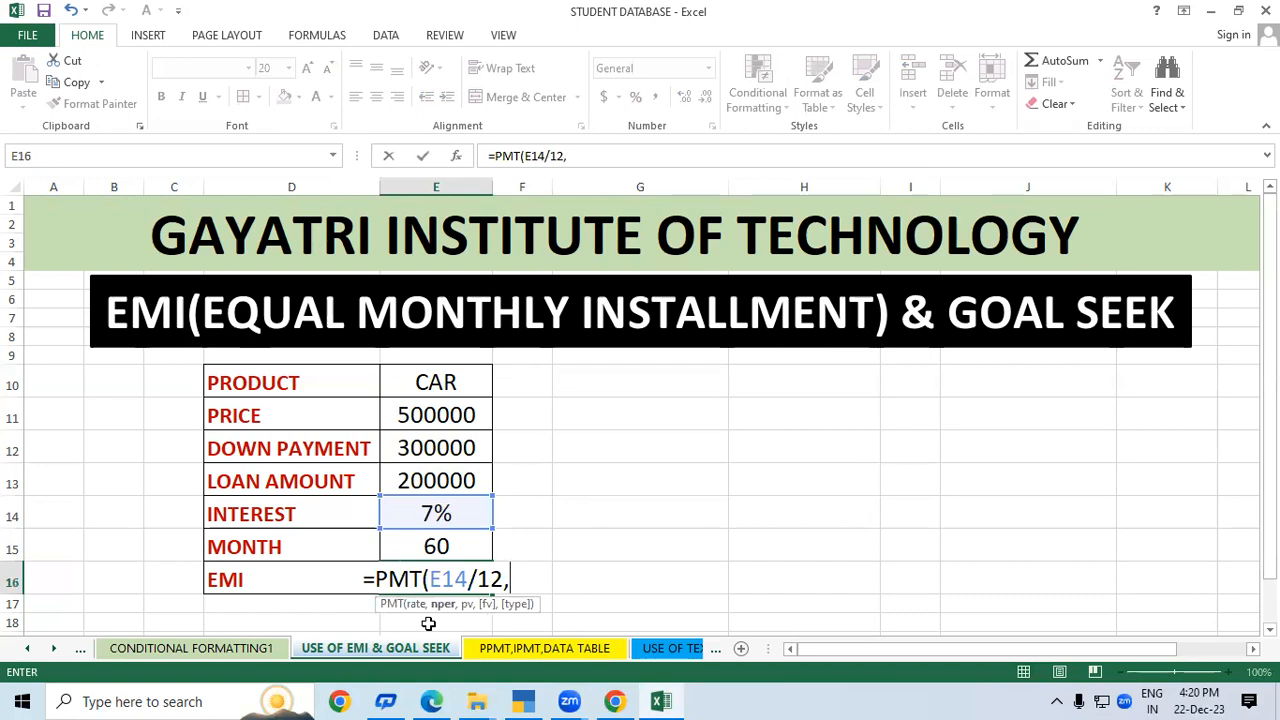
left_click(435, 545)
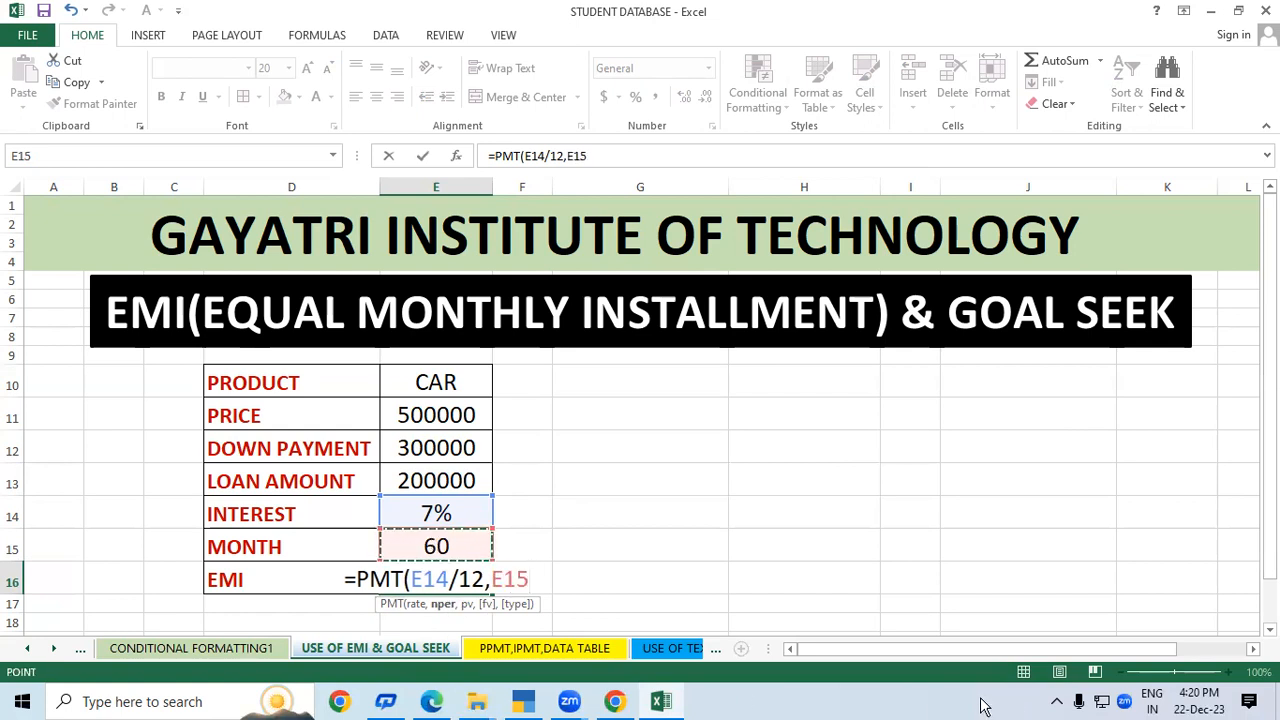
type(",")
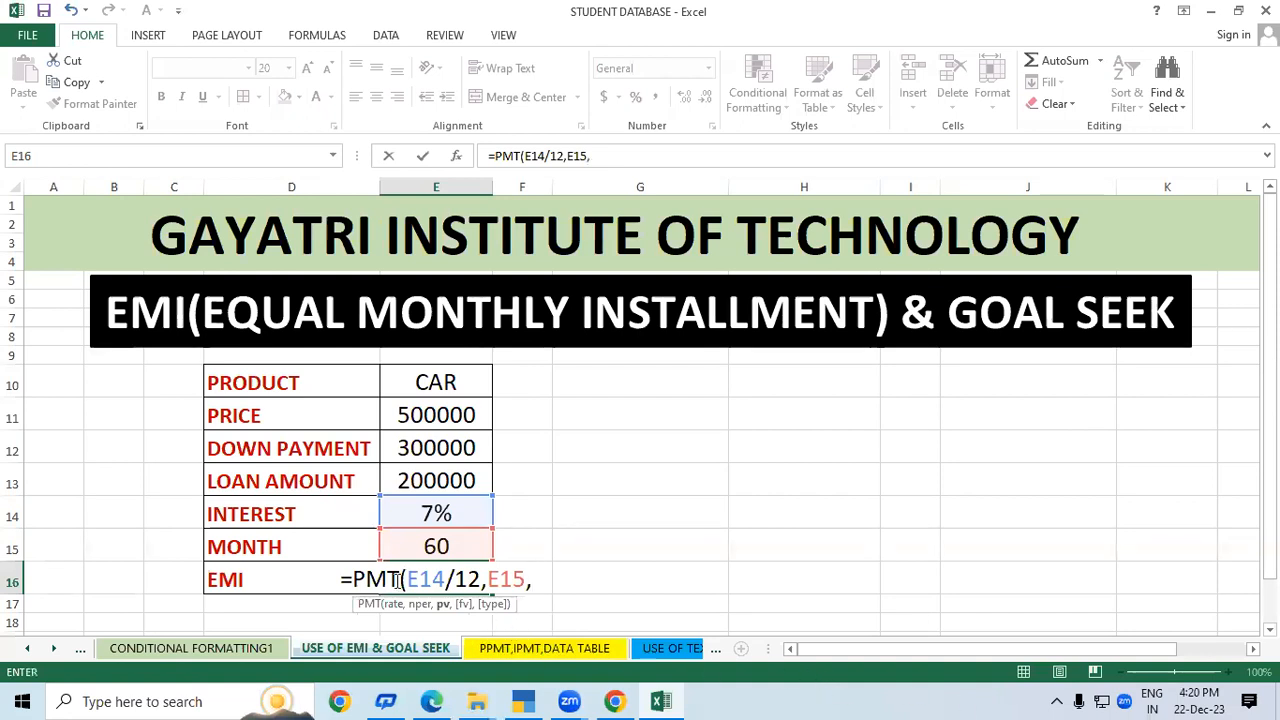
left_click(423, 484)
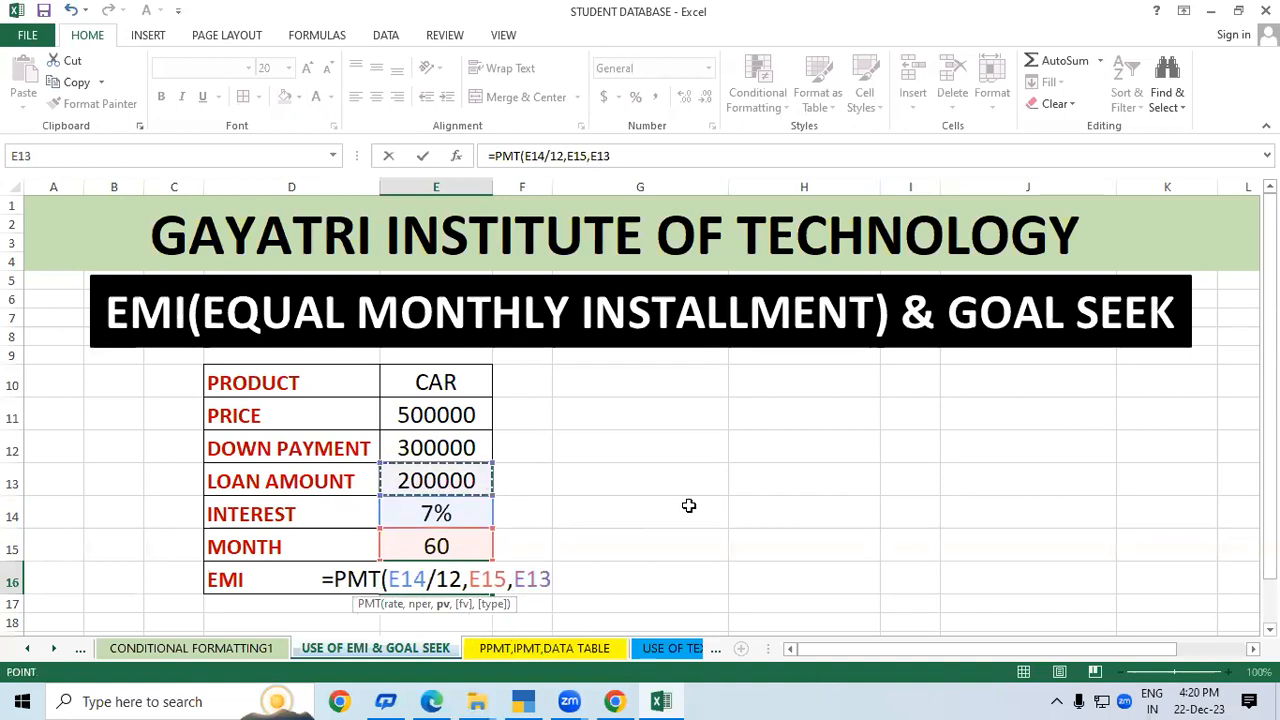
type(",")
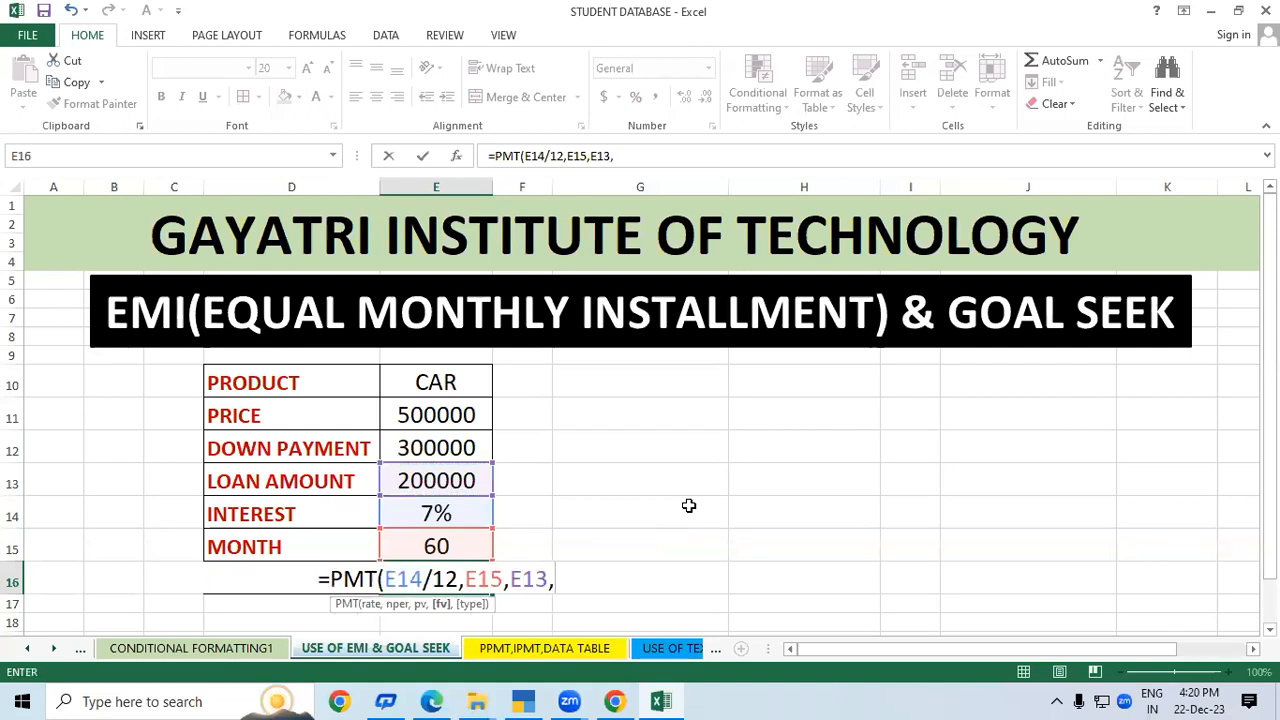
type("1")
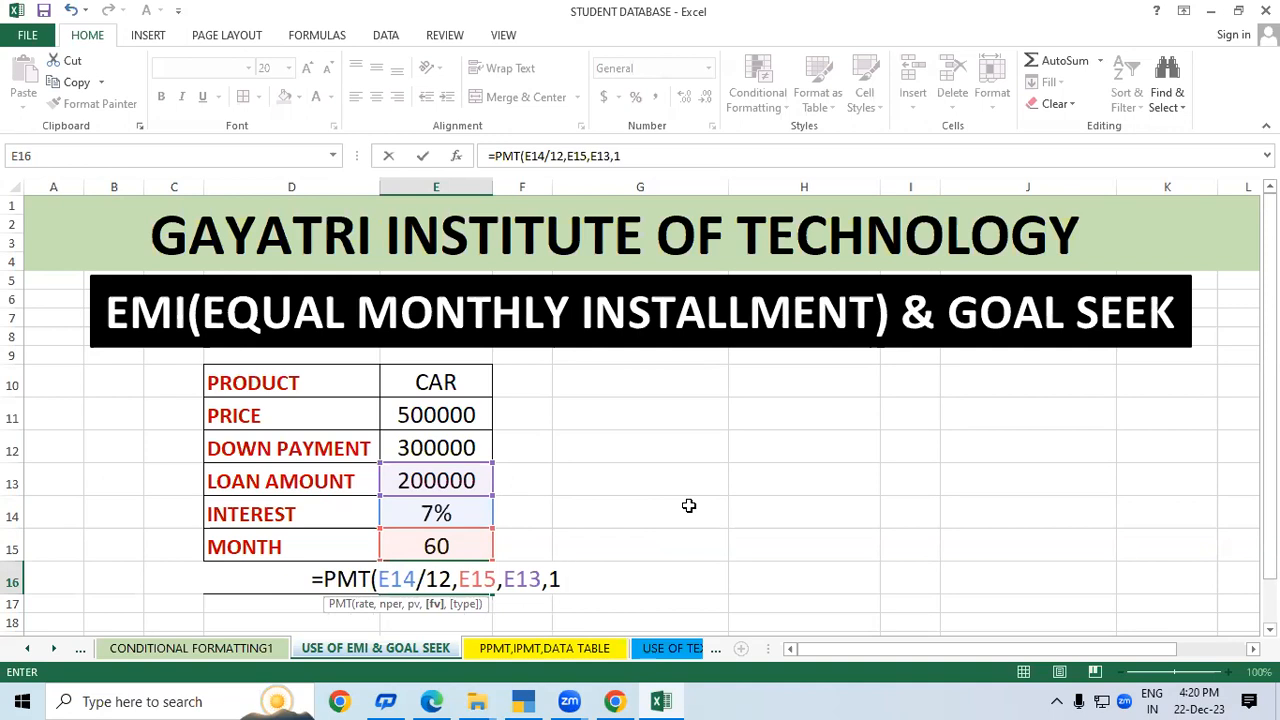
type(")")
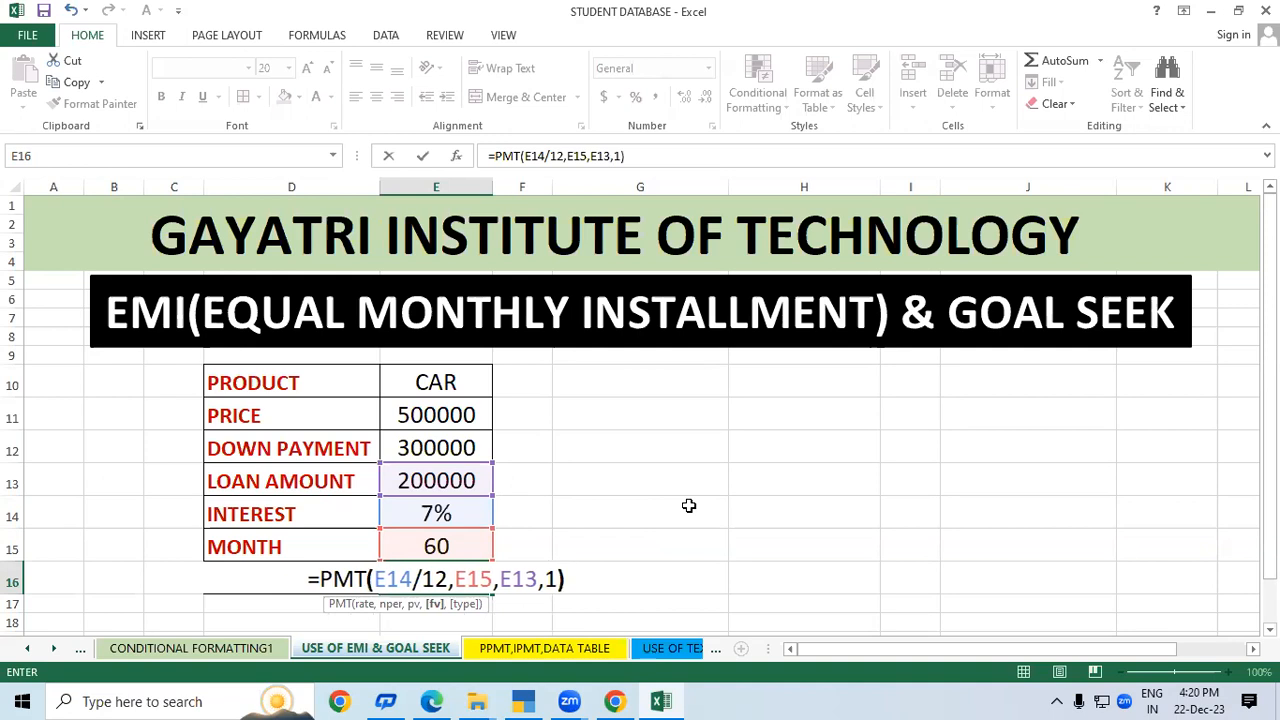
key("Return")
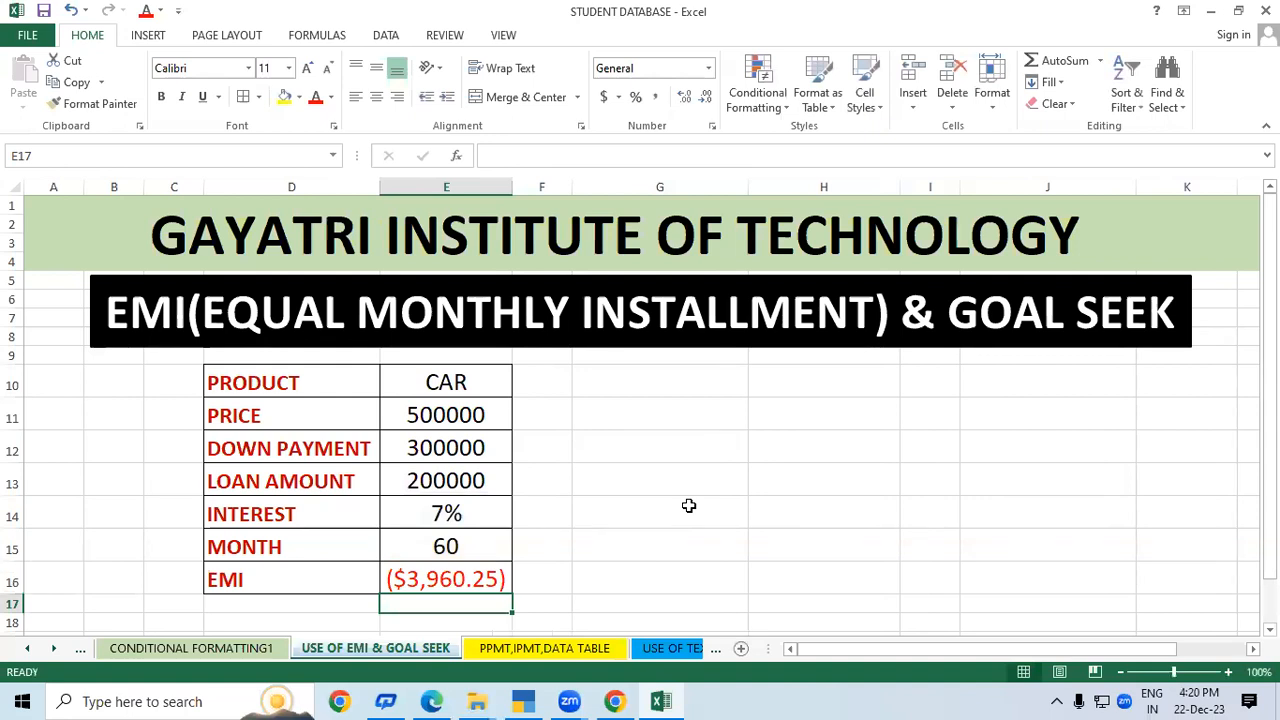
left_click(689, 506)
left_click(398, 580)
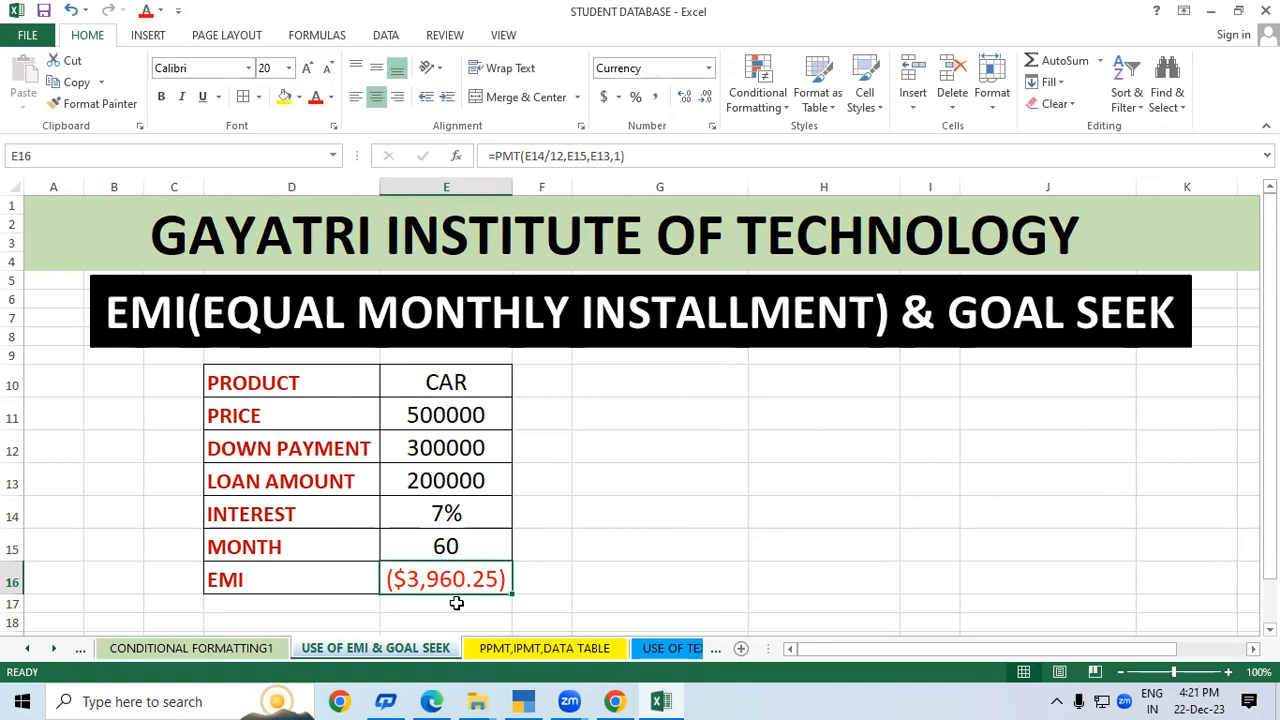
Step: Format the EMI in E16 as Number with two decimals, a 1000 separator and black parenthesised negatives
left_click(713, 128)
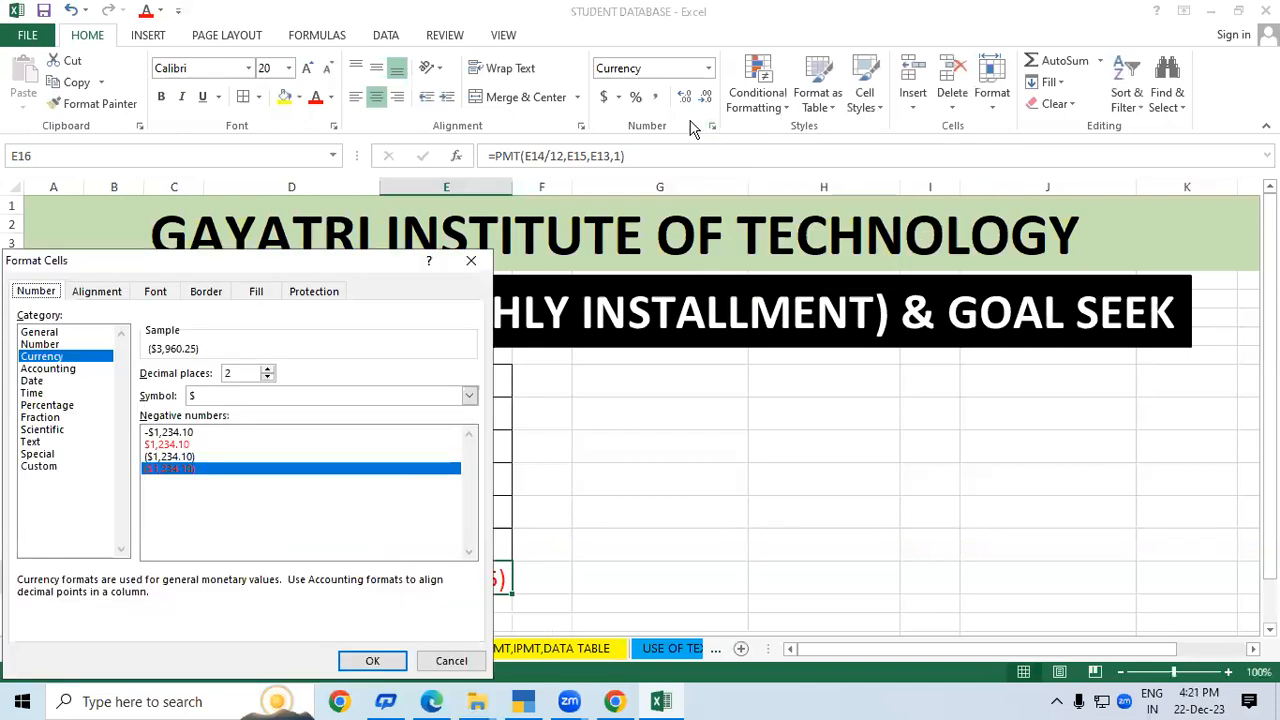
left_click(45, 344)
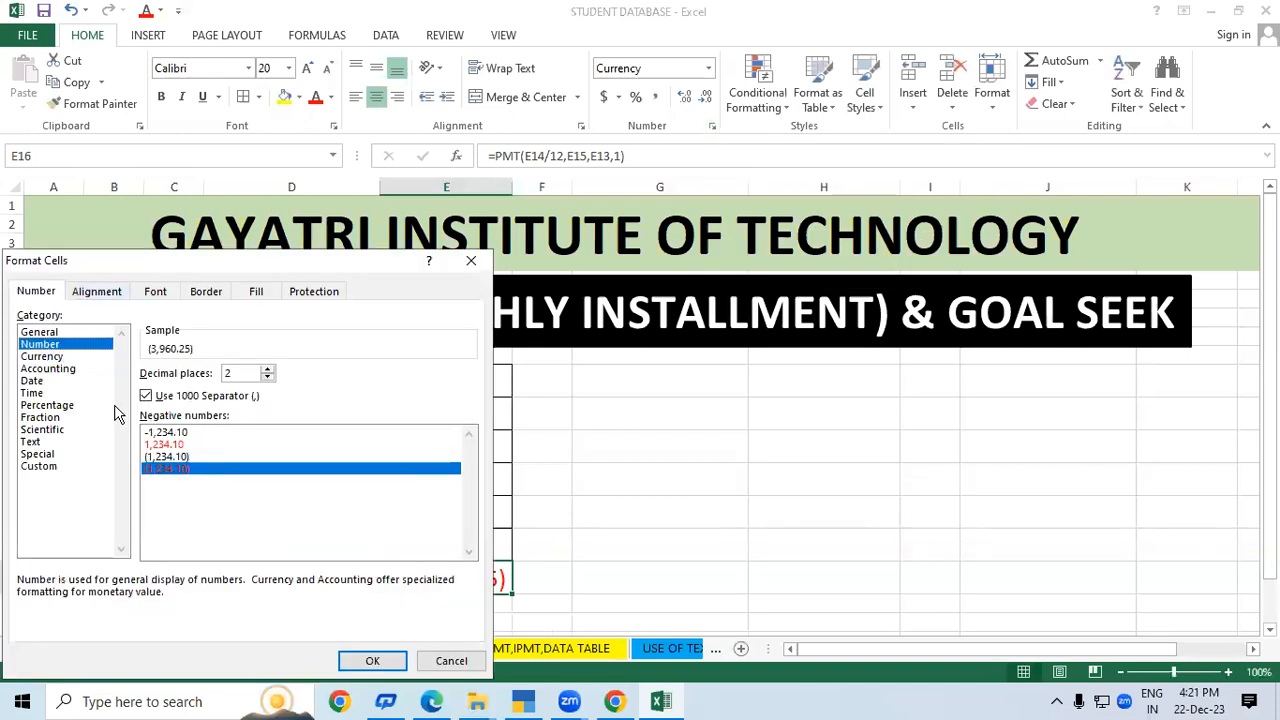
left_click(167, 457)
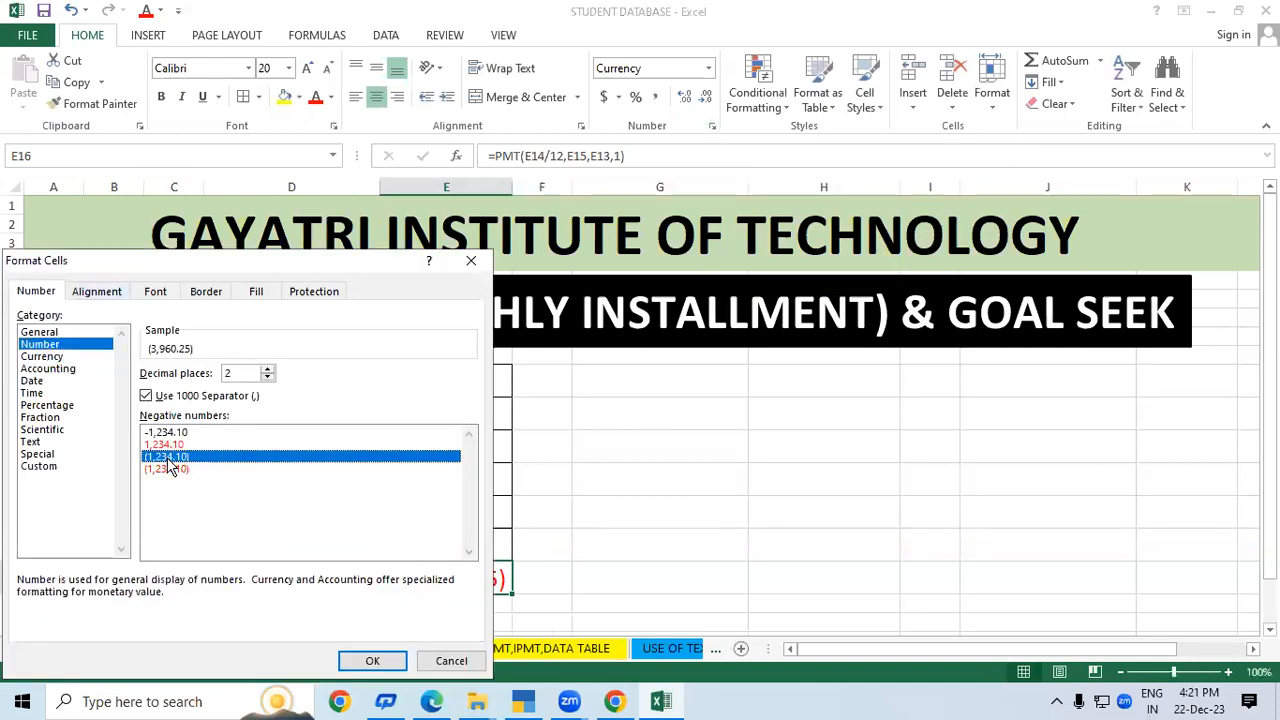
left_click(372, 661)
left_click(930, 500)
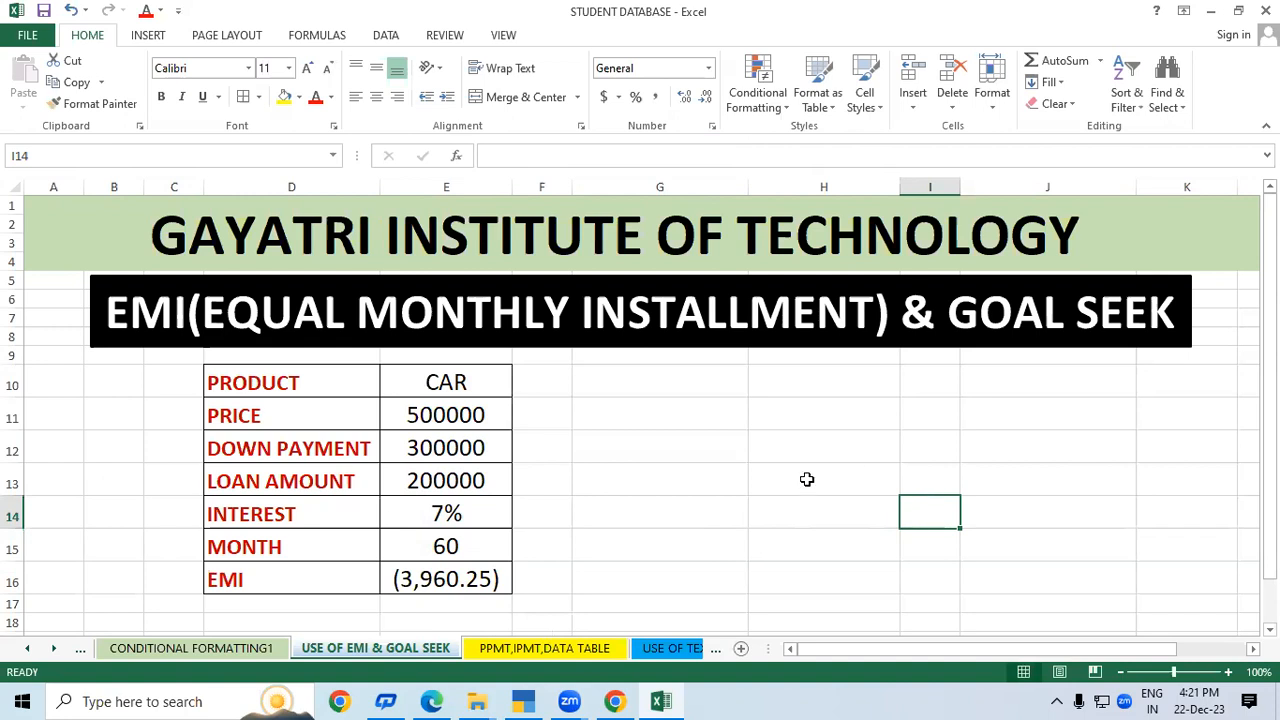
Step: Calculate the total repayment over the loan term in G13 with the formula =3960.25*60
left_click(722, 486)
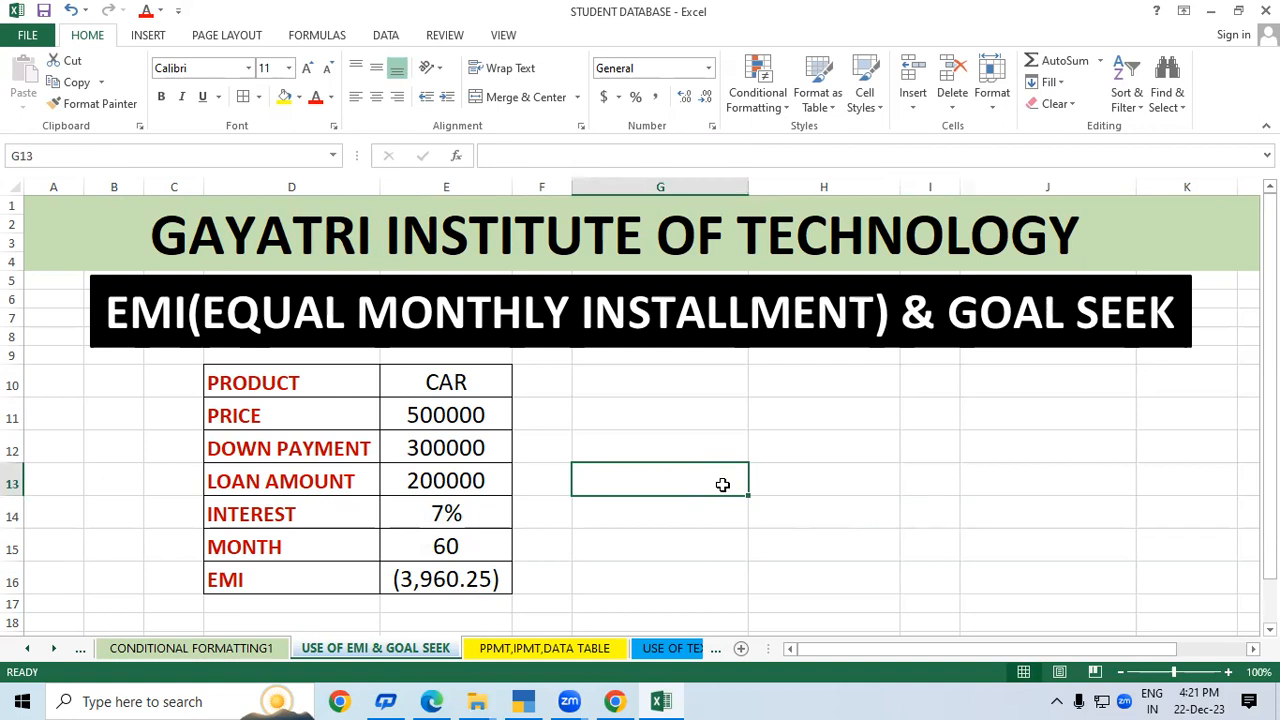
type("=")
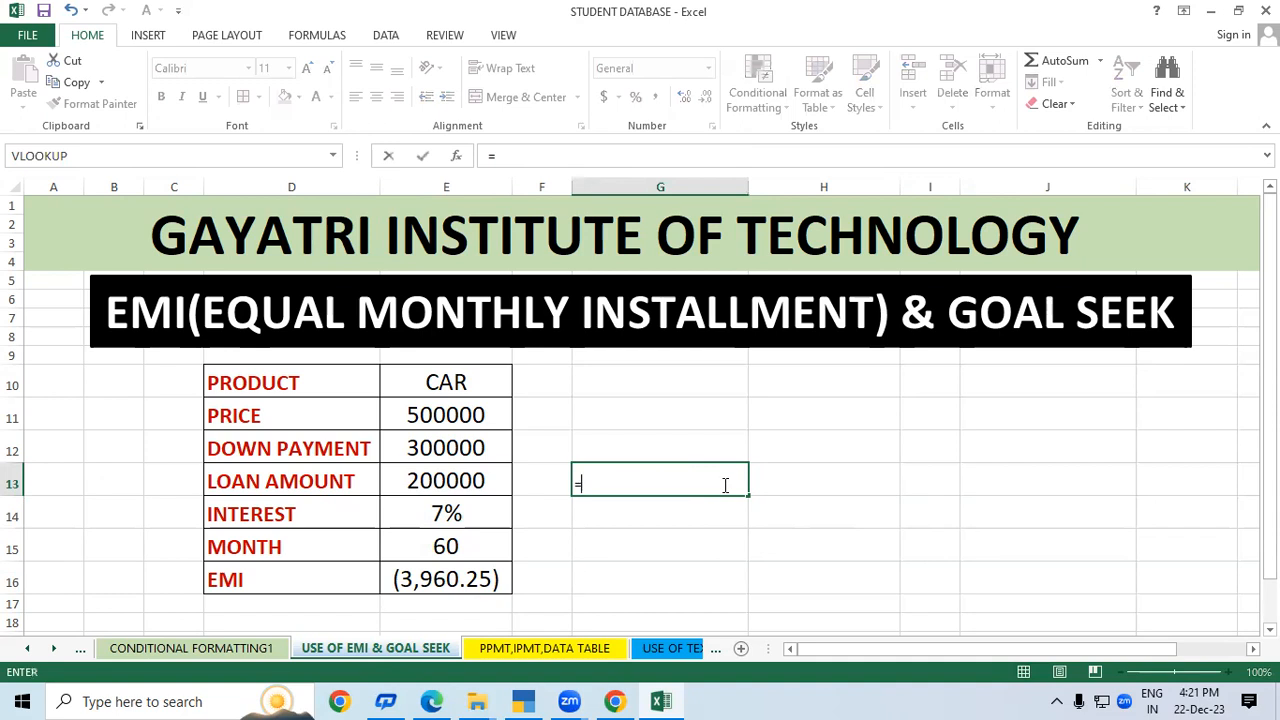
type("3960.")
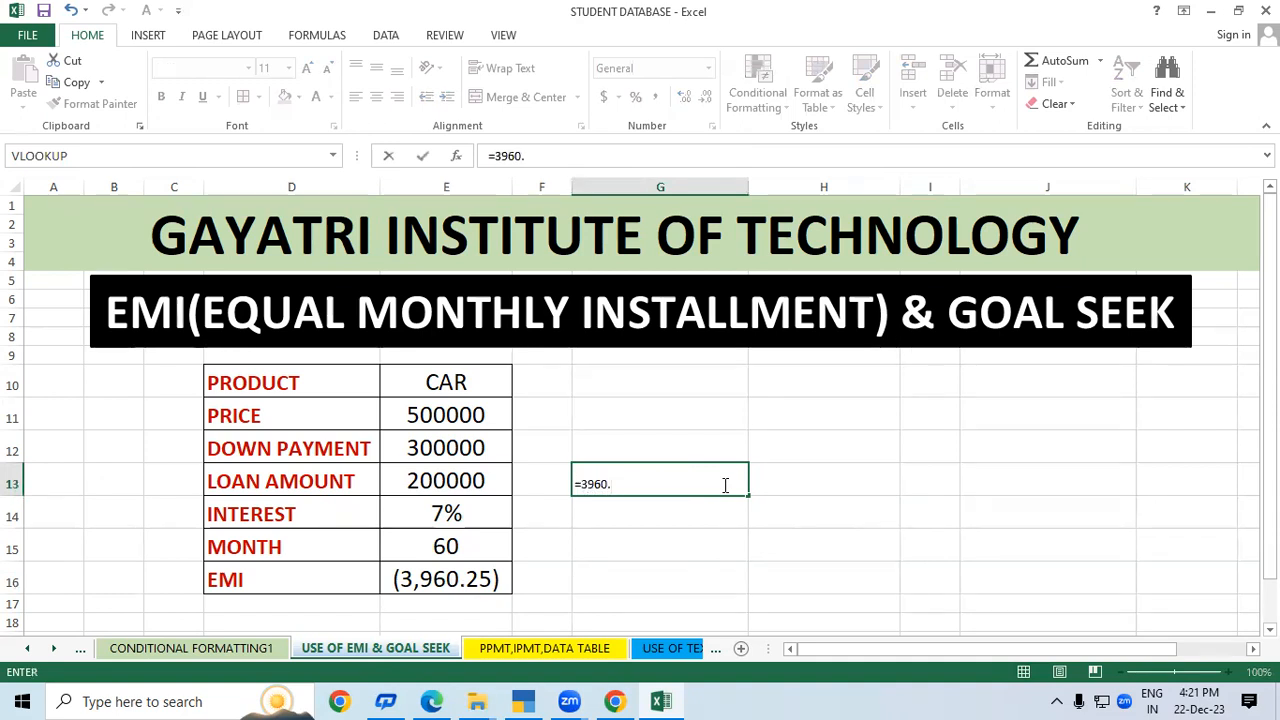
type("25*60")
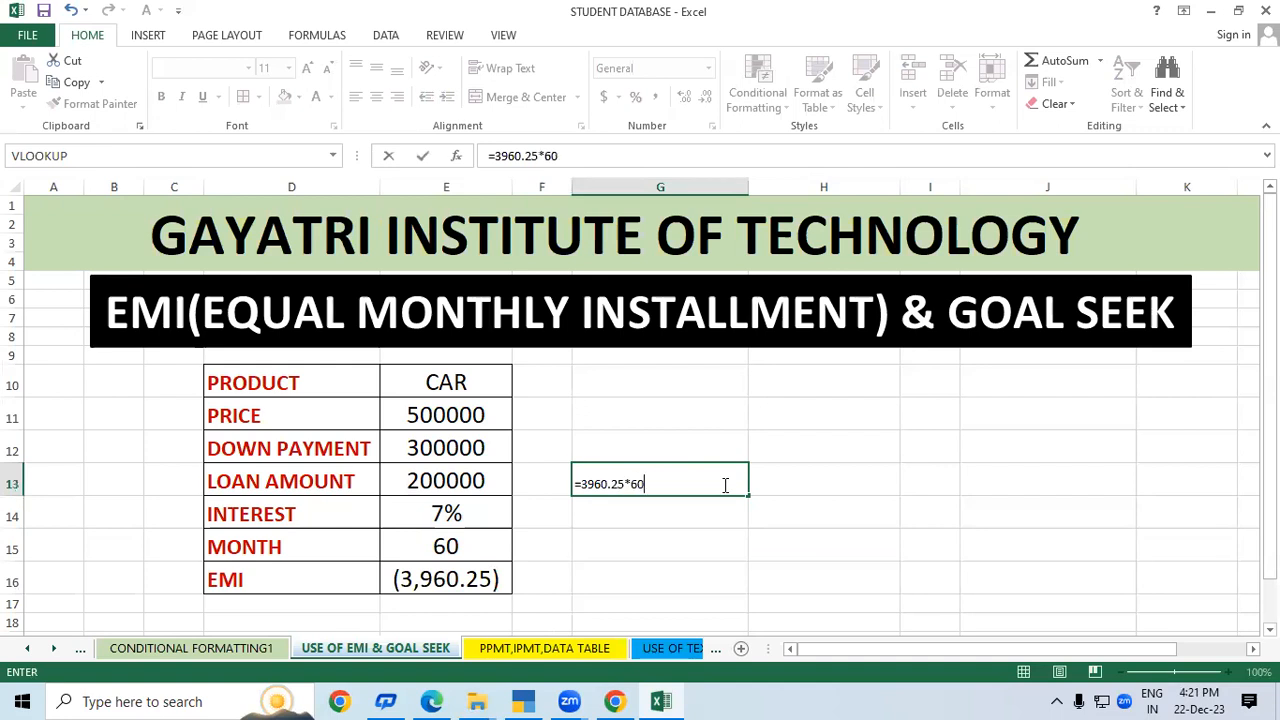
key("Return")
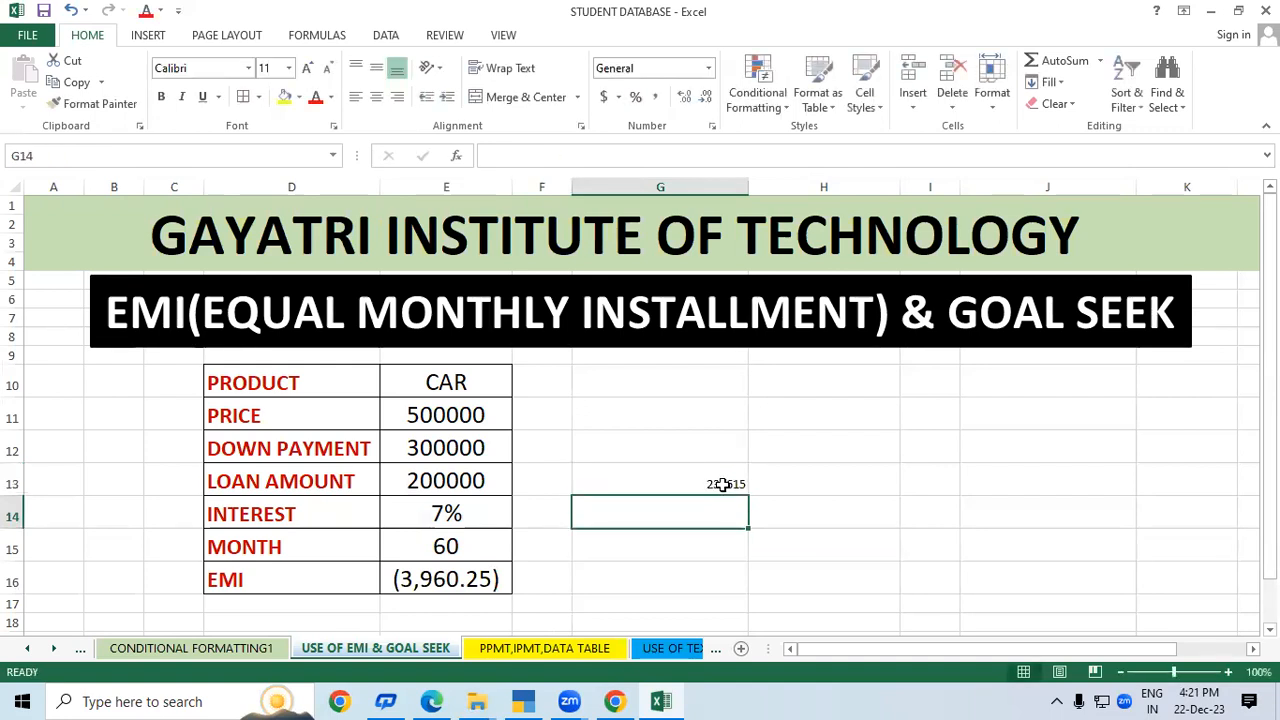
left_click(966, 557)
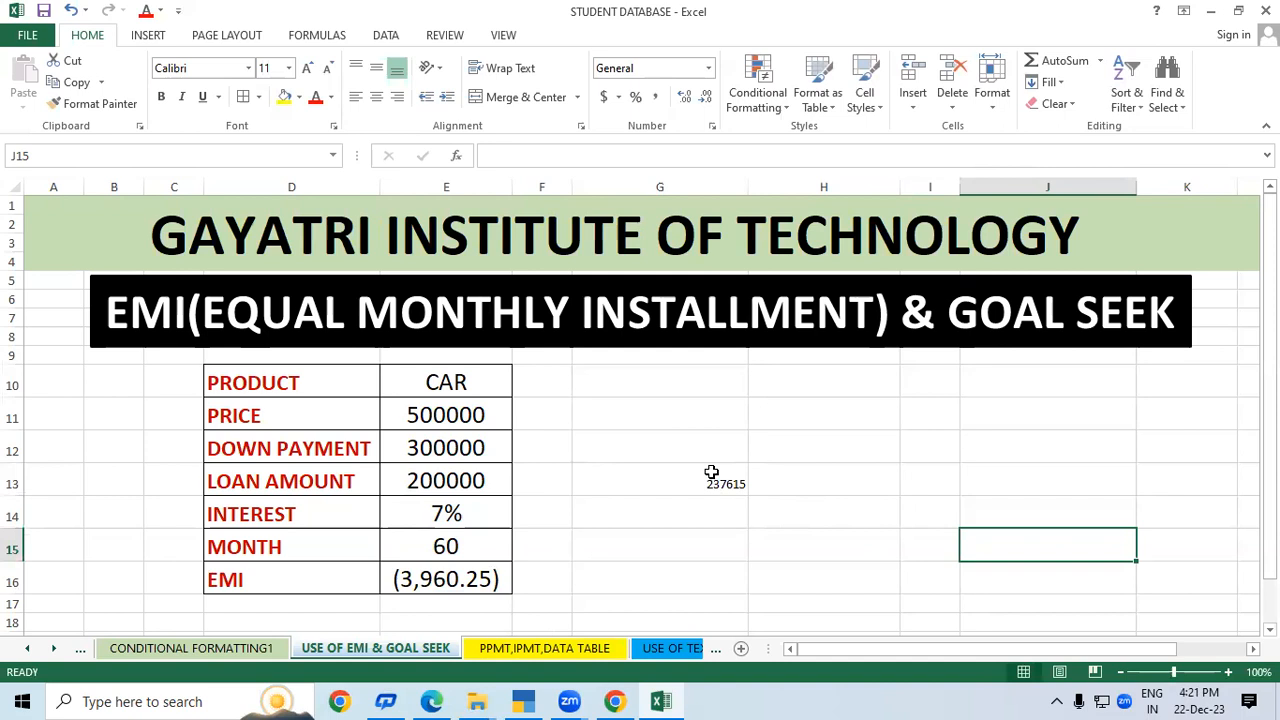
Step: Increase the font size of the total repayment in G13 to 20
left_click(710, 474)
left_click(307, 68)
left_click(307, 68)
left_click(307, 68)
left_click(307, 68)
left_click(307, 68)
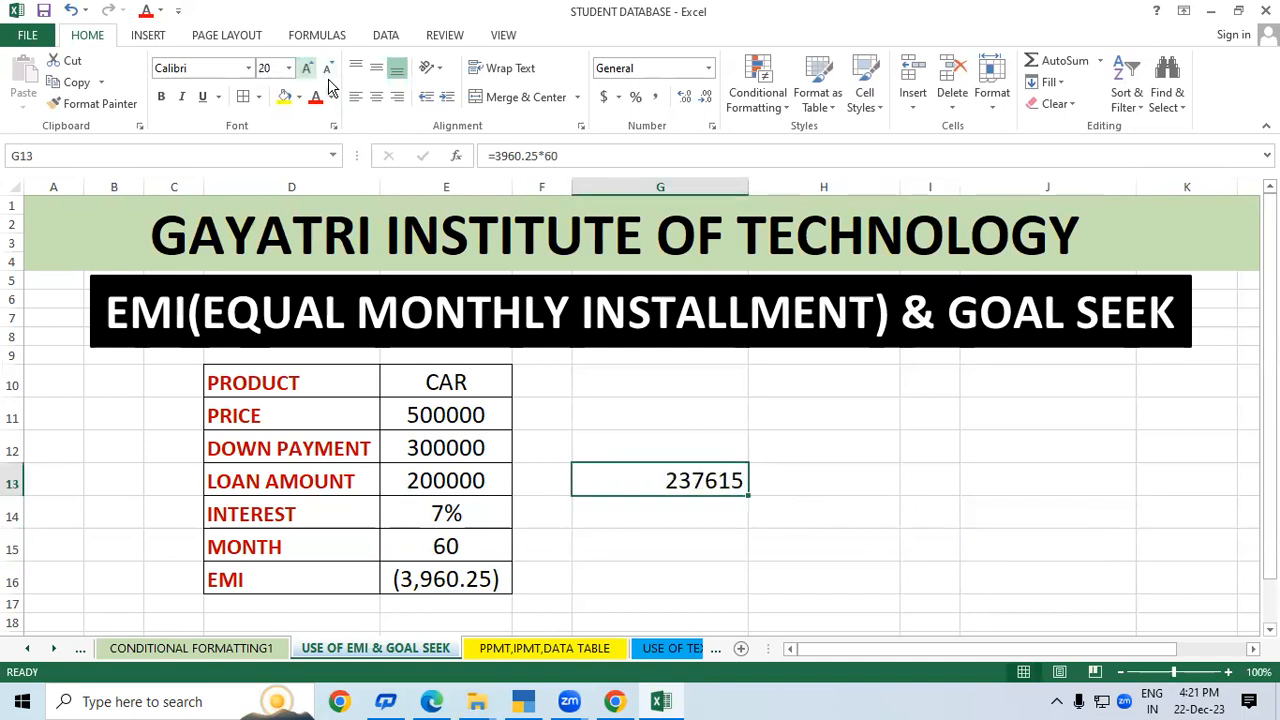
left_click(966, 477)
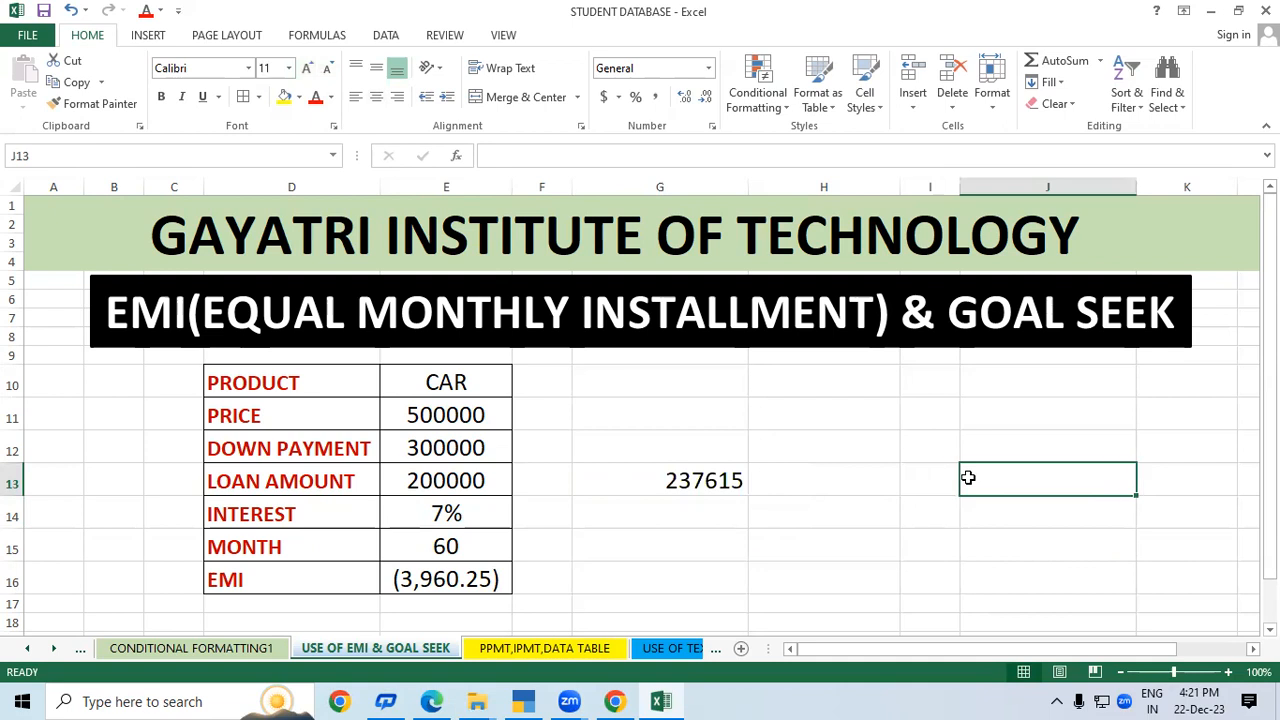
Step: Review the repayment total and month count, then clear the scratch calculation from G11:G14
left_click(712, 484)
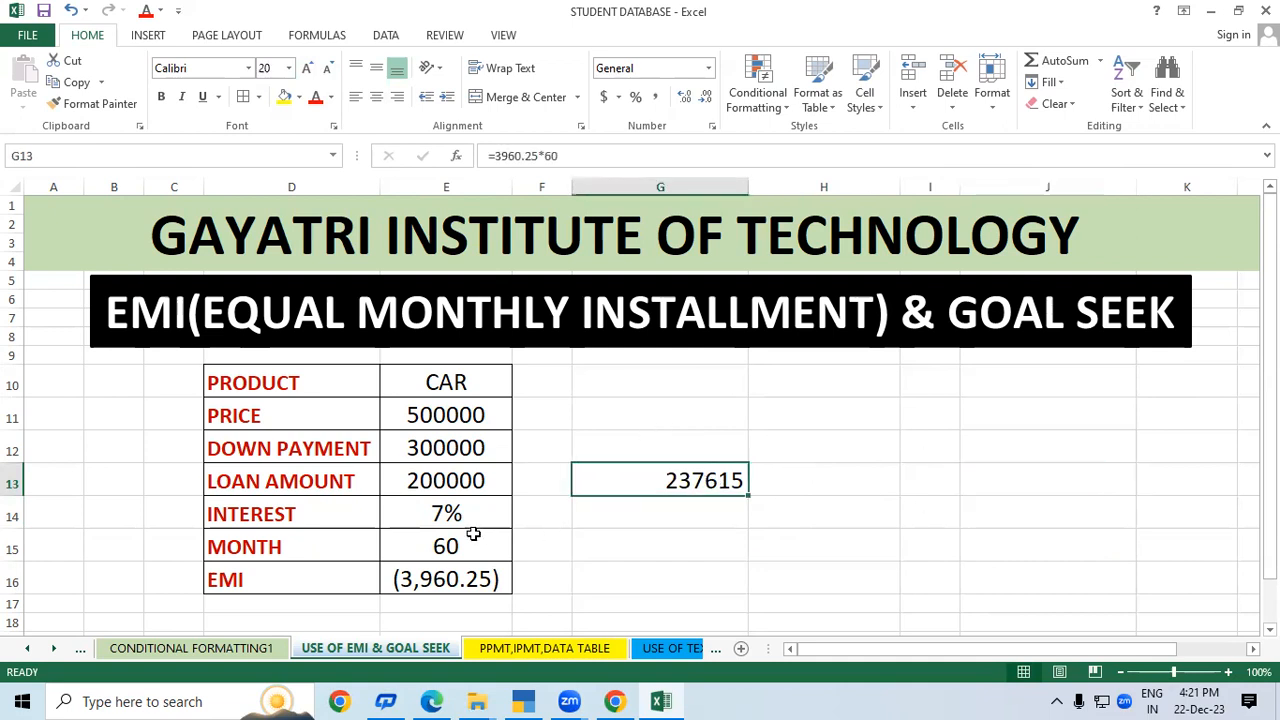
left_click(438, 549)
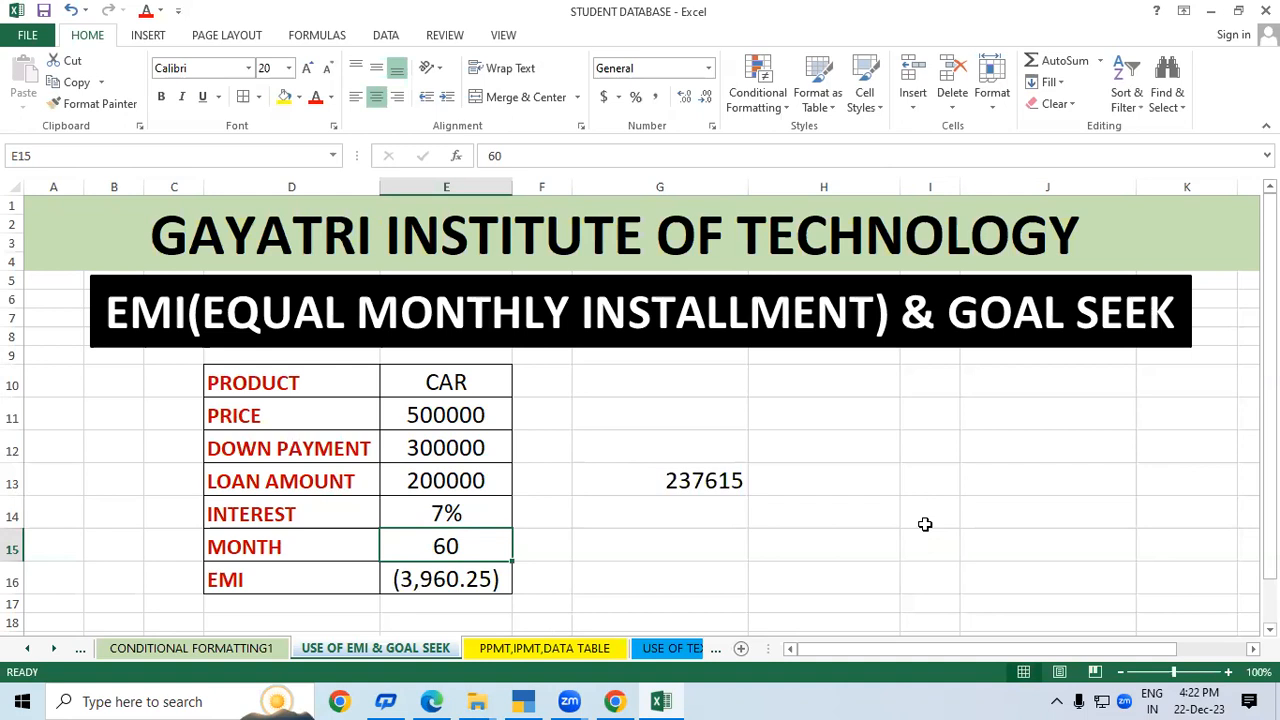
left_click_drag(660, 418, 683, 502)
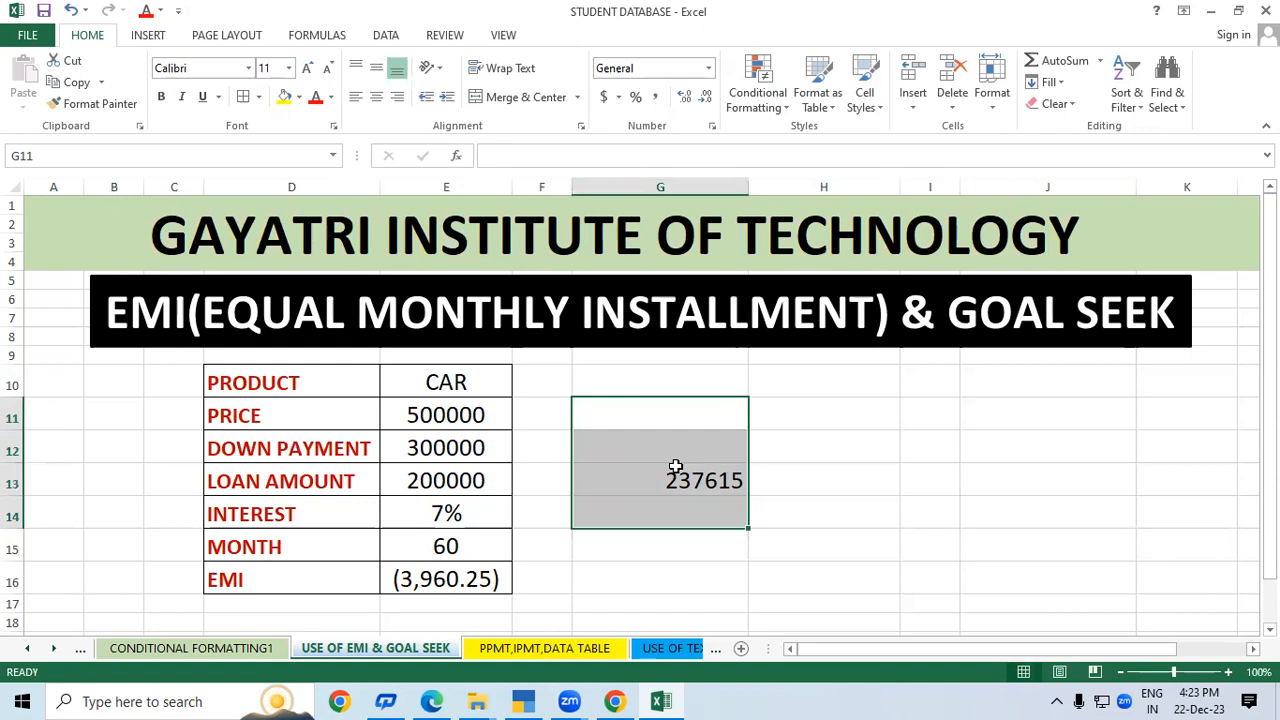
key("Delete")
left_click(937, 537)
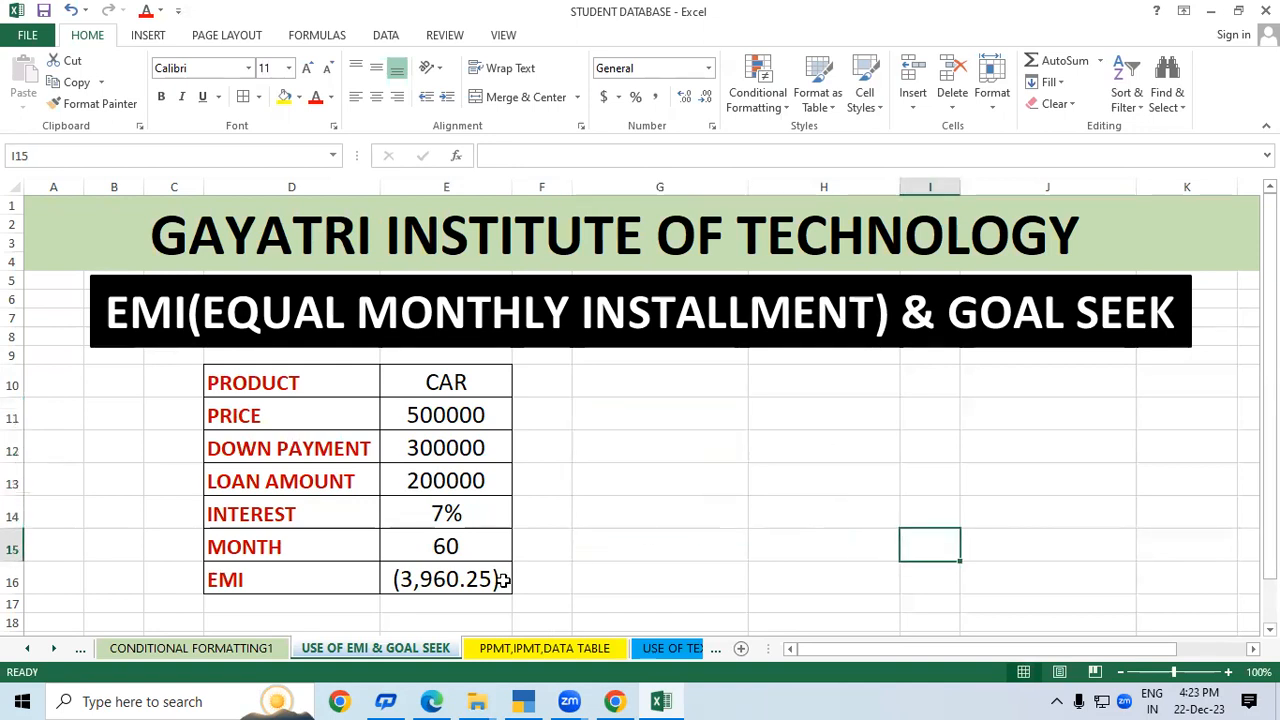
left_click(498, 580)
left_click(762, 575)
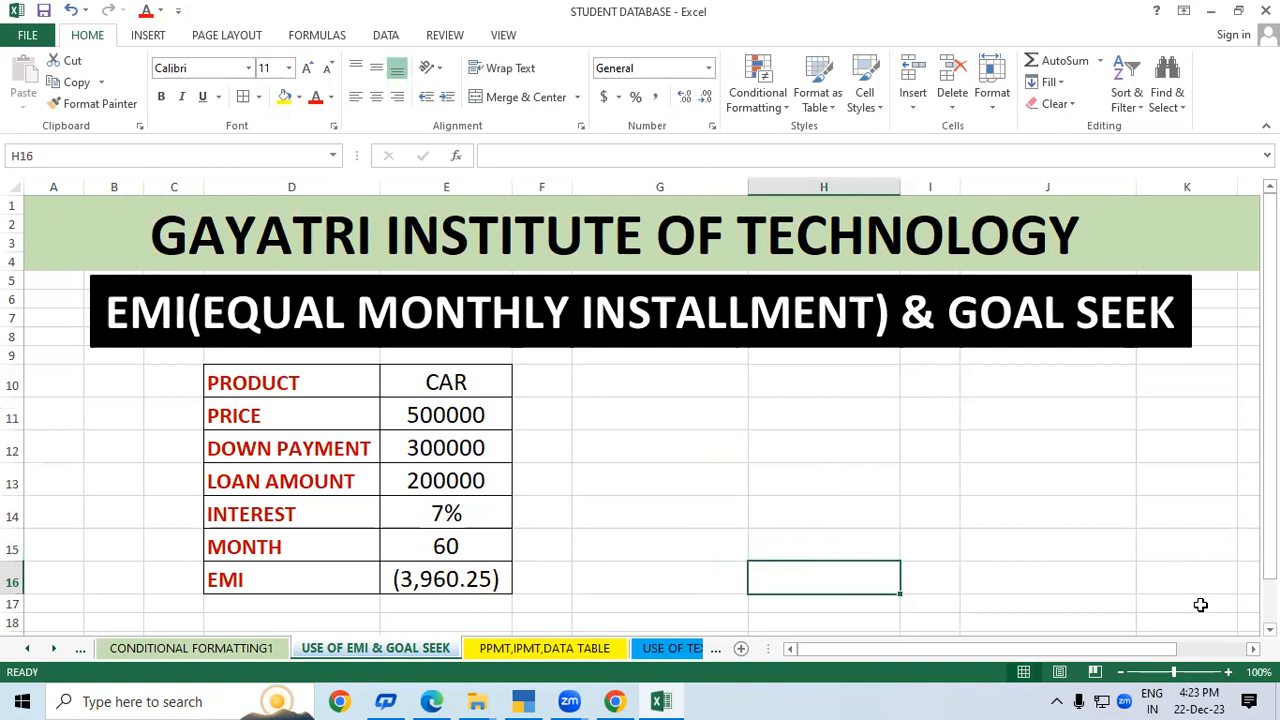
Step: Add a TOTAL AMOUNT label in D18, below the loan table, with the value 237615 in E18
scroll(1265, 600, "down", 6)
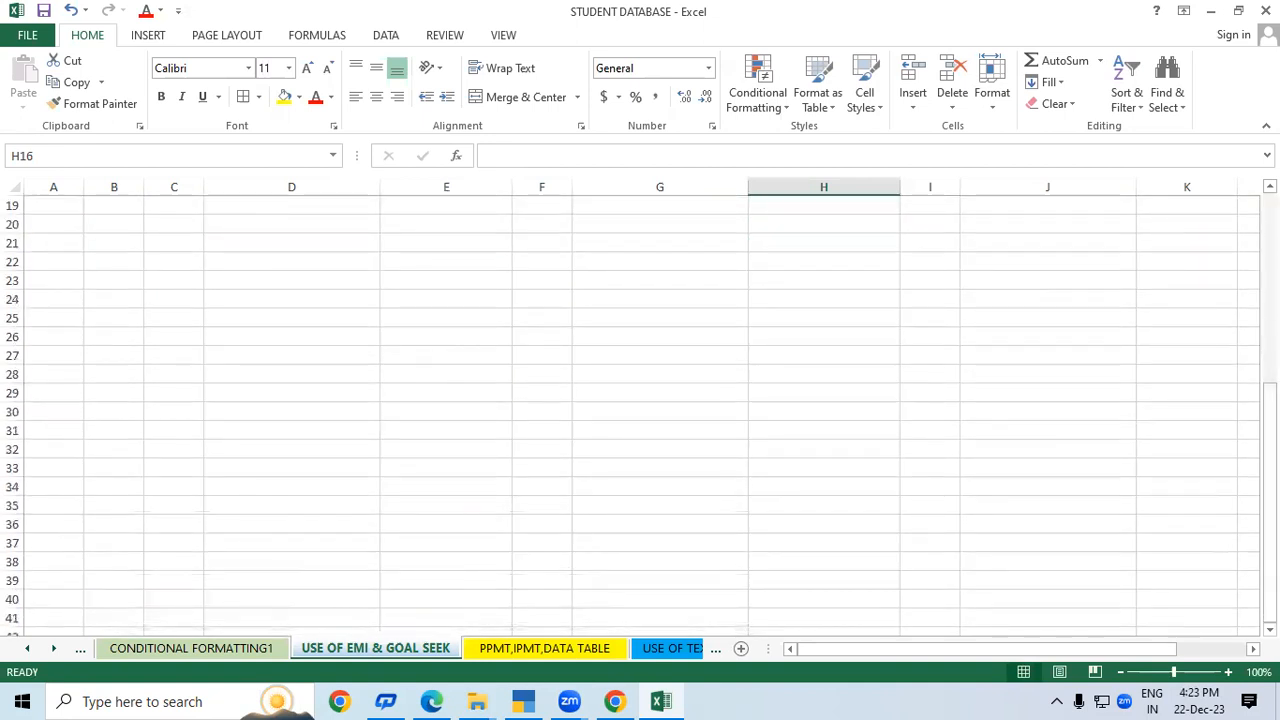
scroll(640, 416, "up", 3)
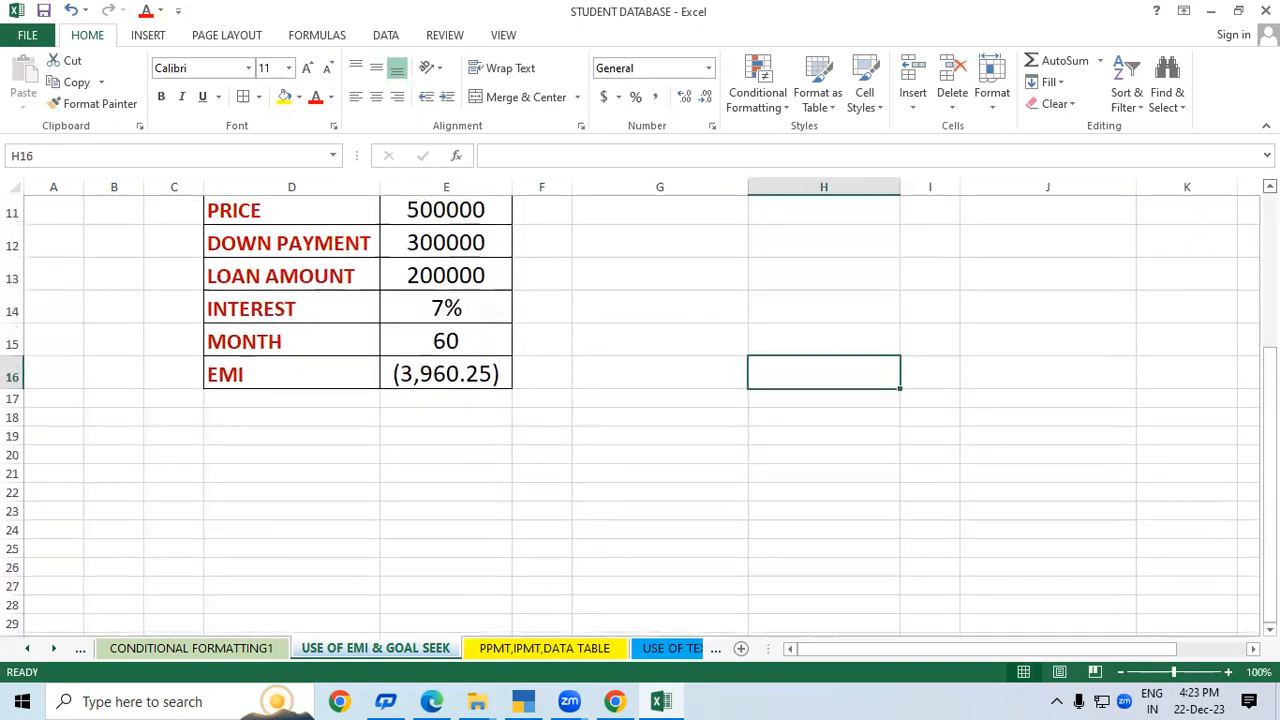
scroll(636, 437, "up", 3)
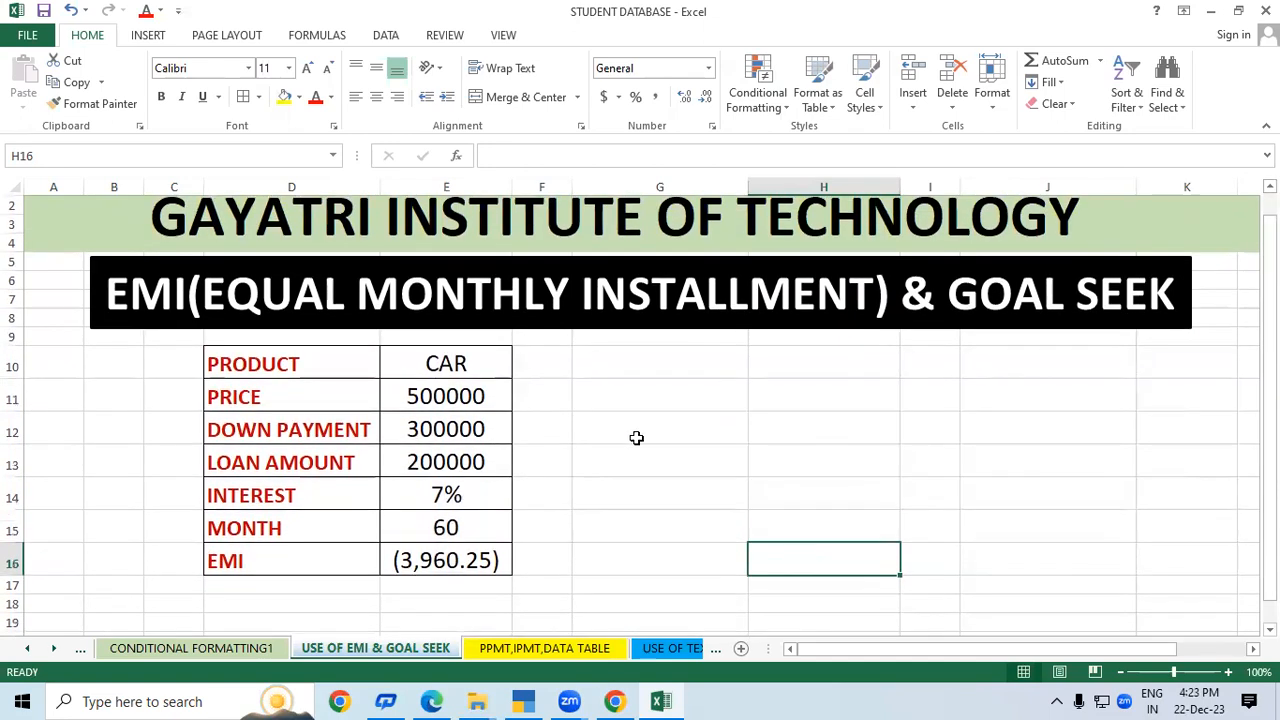
left_click(259, 602)
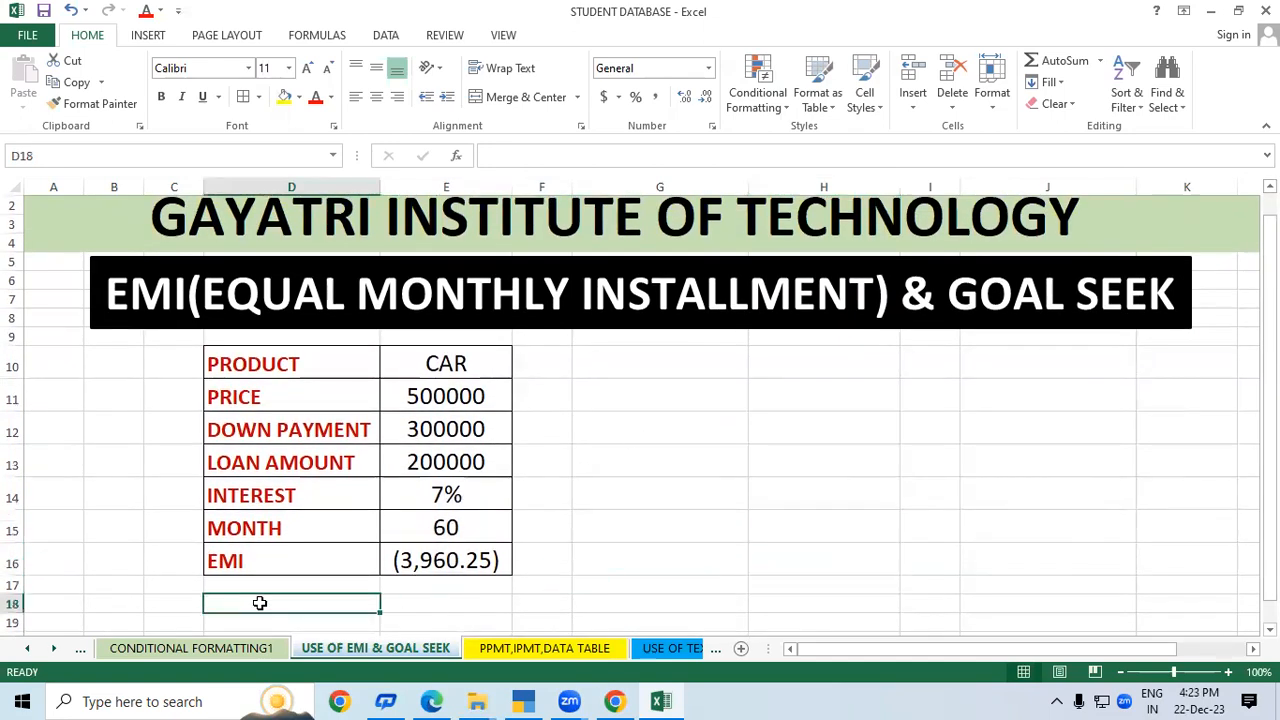
type("TOTAL AMOUNT")
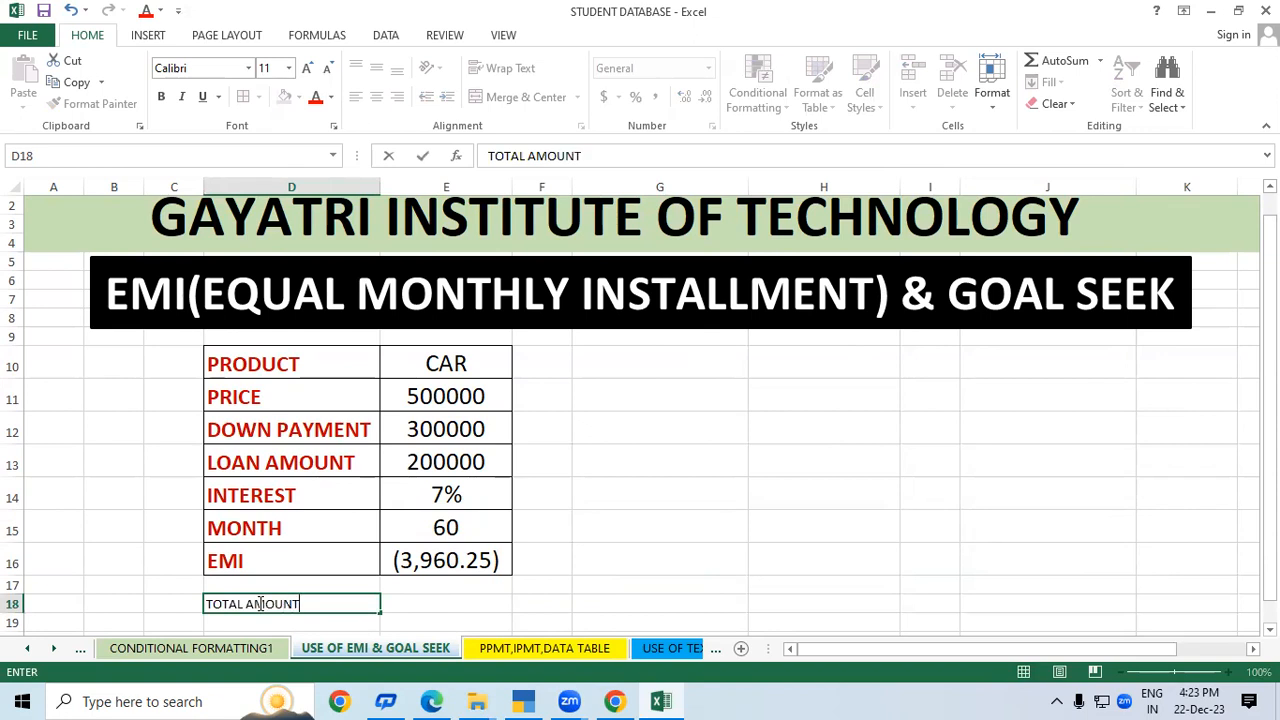
left_click(408, 600)
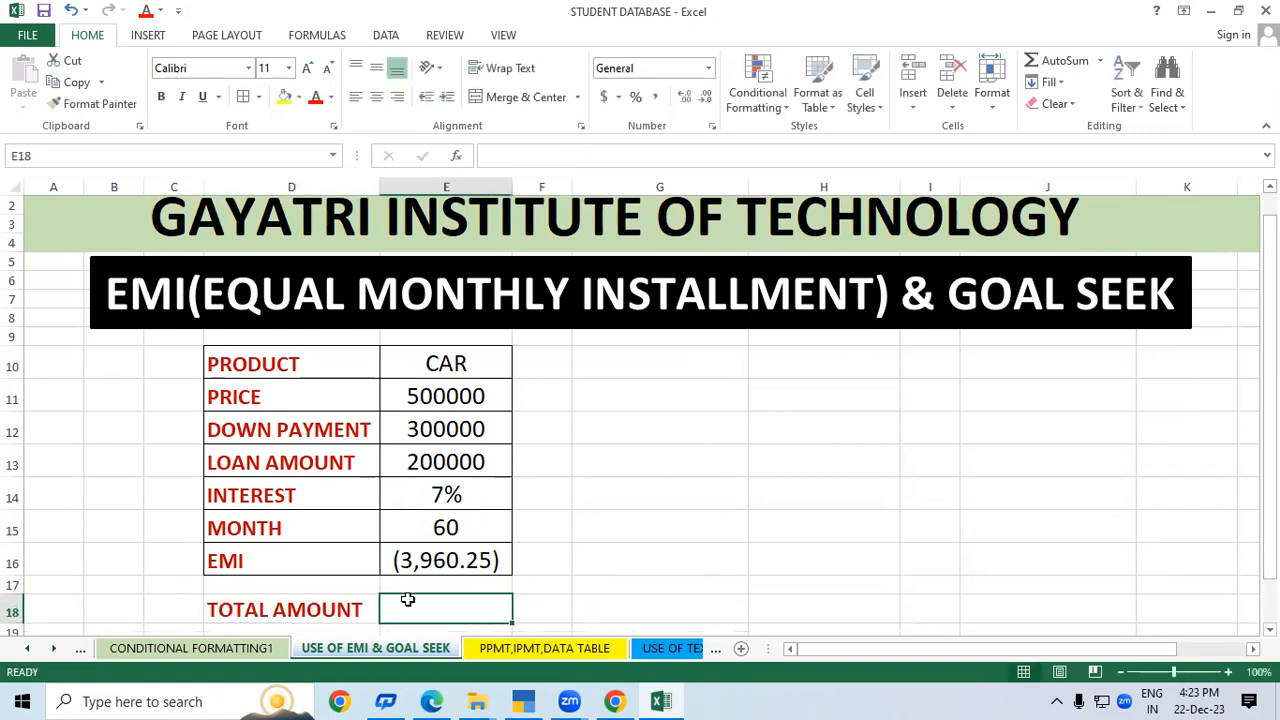
type("2")
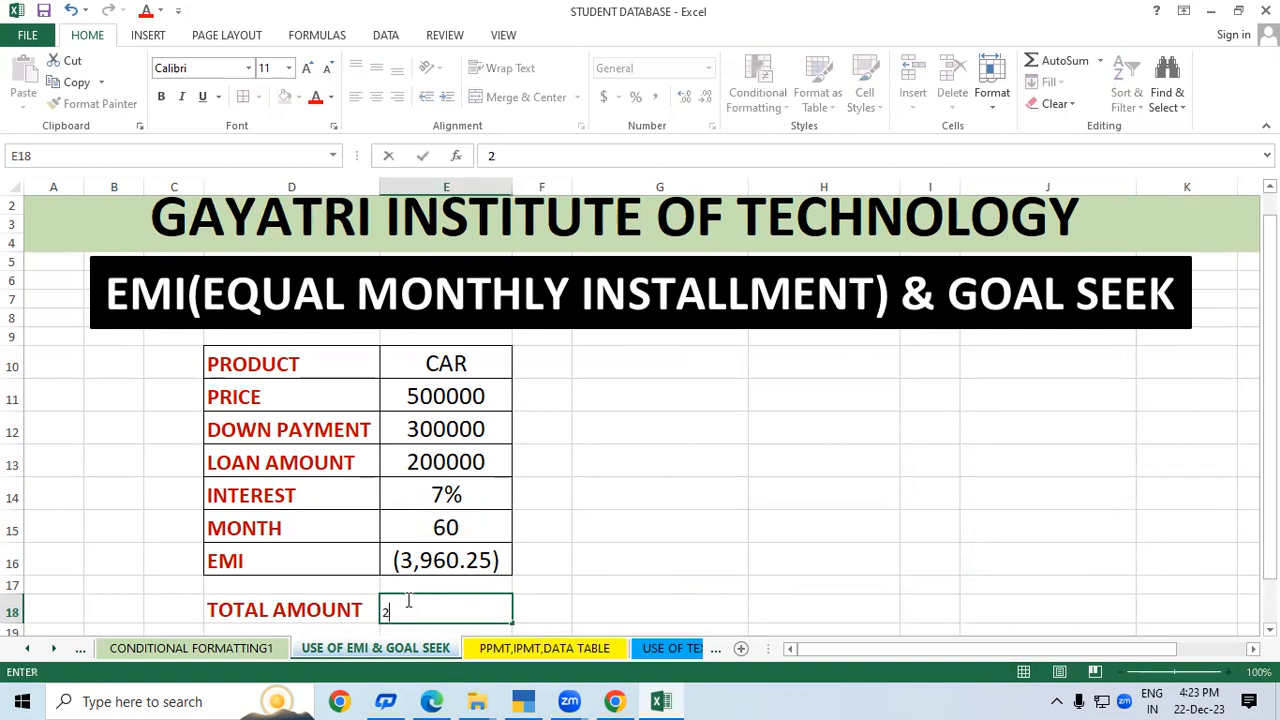
type("37615")
left_click(929, 490)
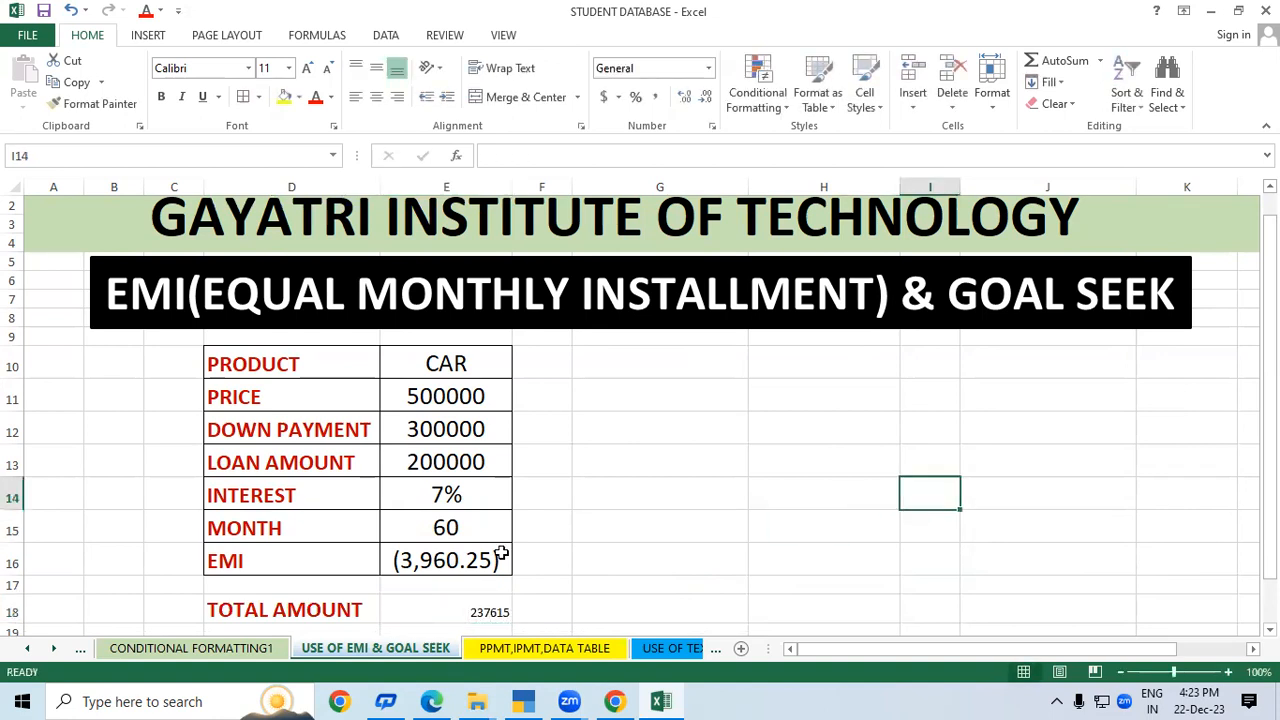
Step: Increase the font size of the total amount in E18 by four size steps to match its label
left_click(408, 606)
left_click(303, 70)
left_click(303, 70)
left_click(303, 70)
left_click(303, 70)
left_click(915, 500)
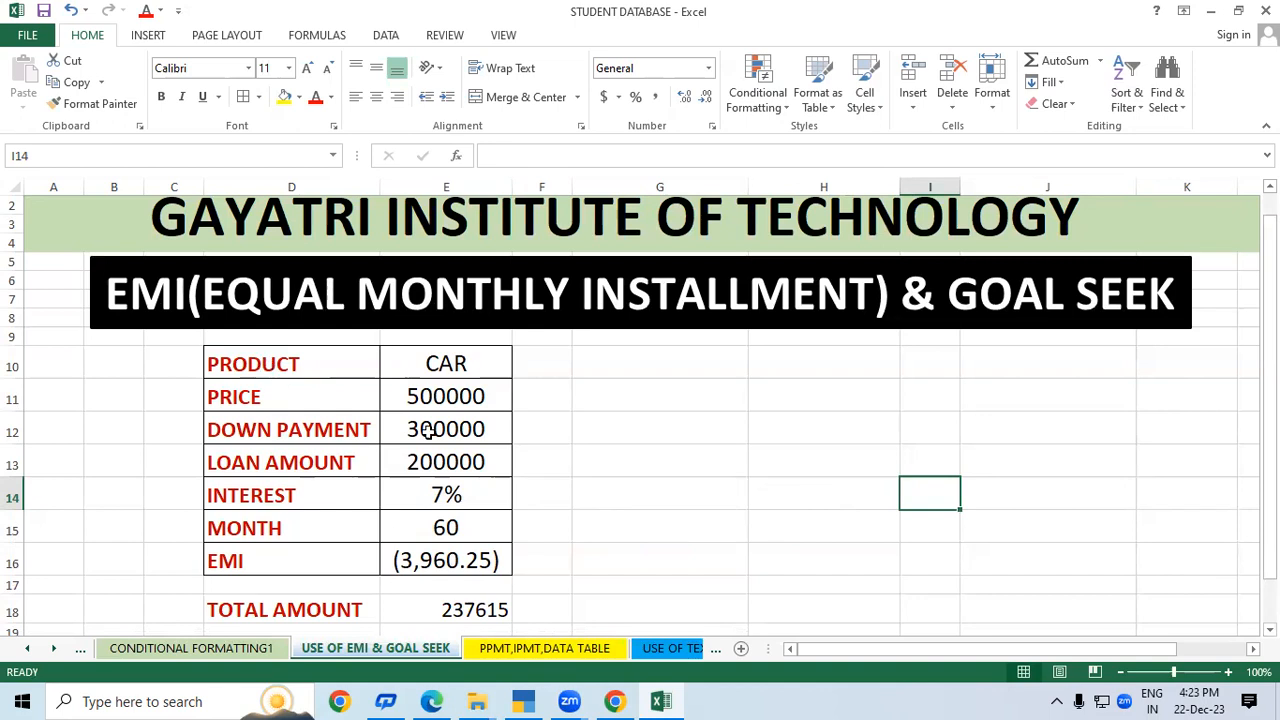
Step: Enter the label INTEREST AMOUNT in D19, below TOTAL AMOUNT
left_click(1270, 630)
scroll(1056, 612, "down", 1)
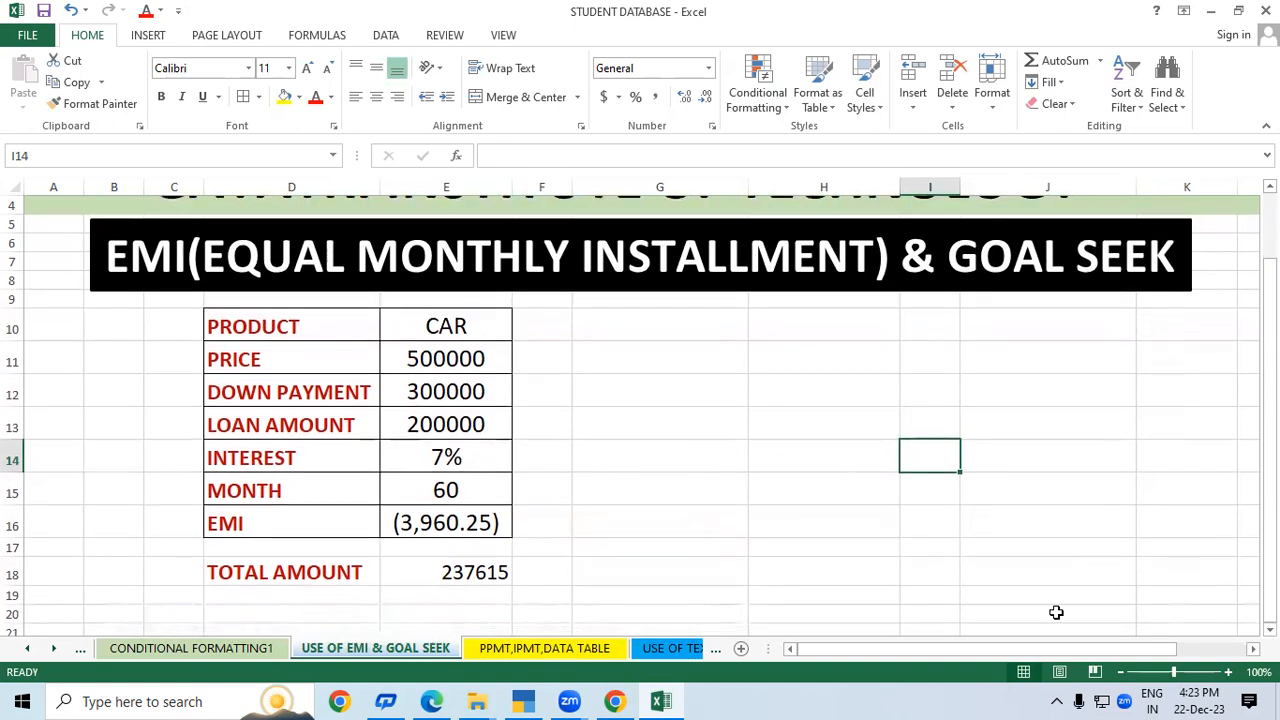
left_click(243, 590)
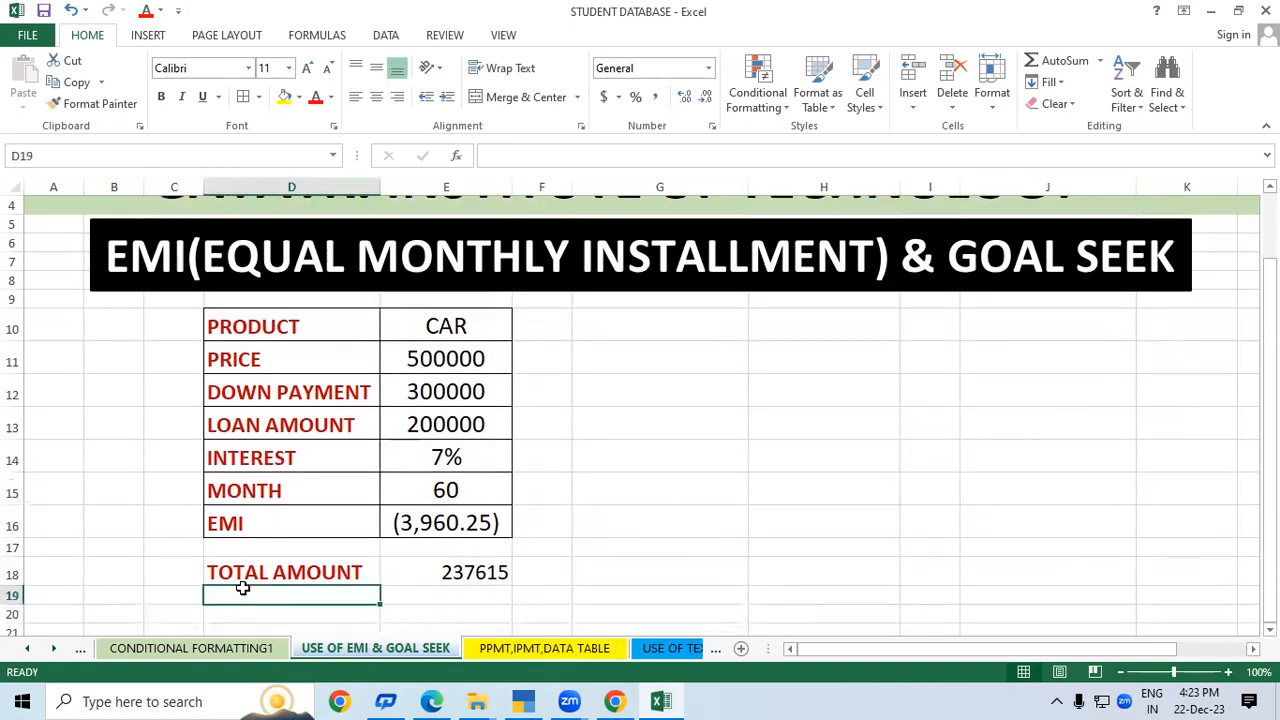
type("INTEREST AMOUNT")
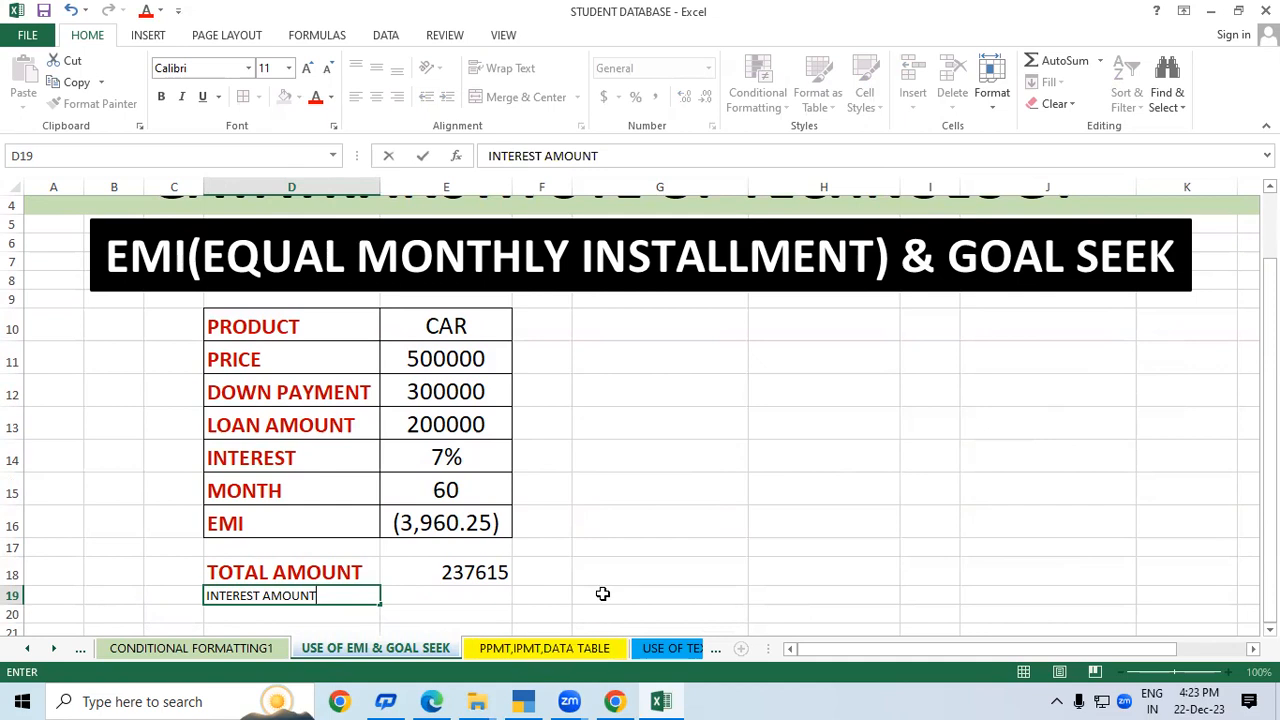
left_click(620, 548)
Step: Apply borders to the total and interest rows in D18:E19 and autofit column D to its longest label
left_click_drag(300, 573, 451, 602)
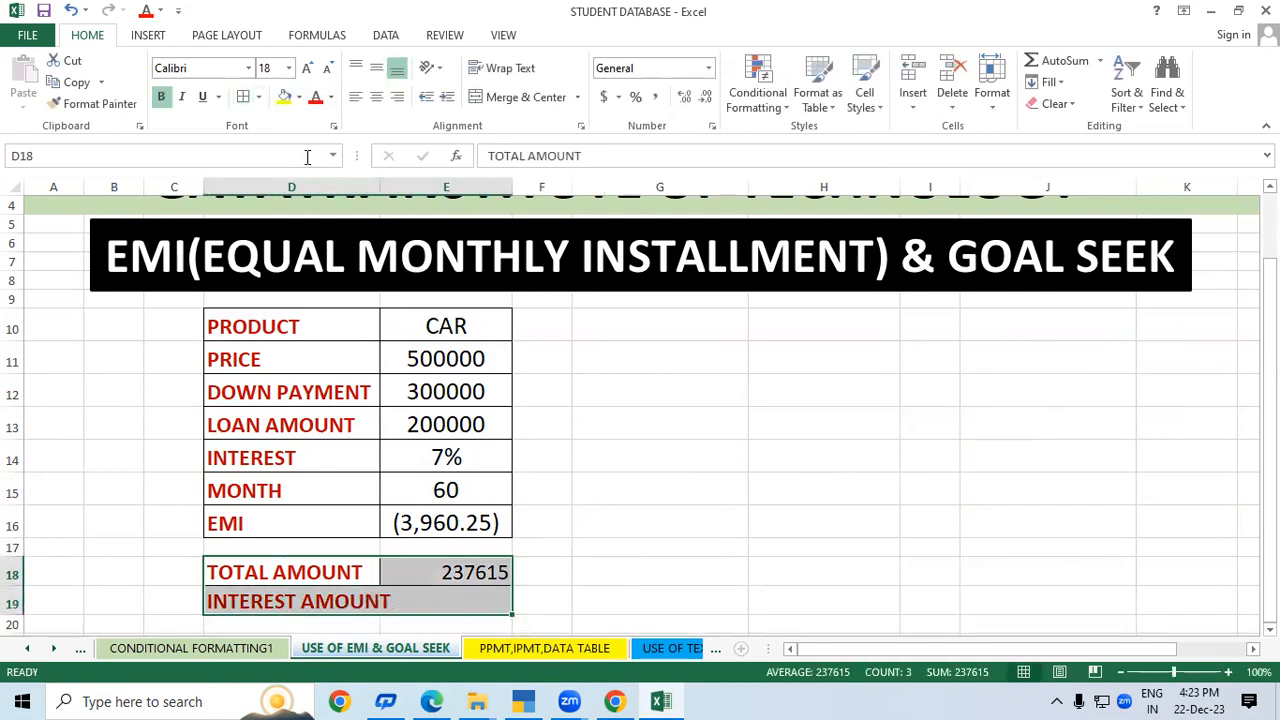
double_click(380, 187)
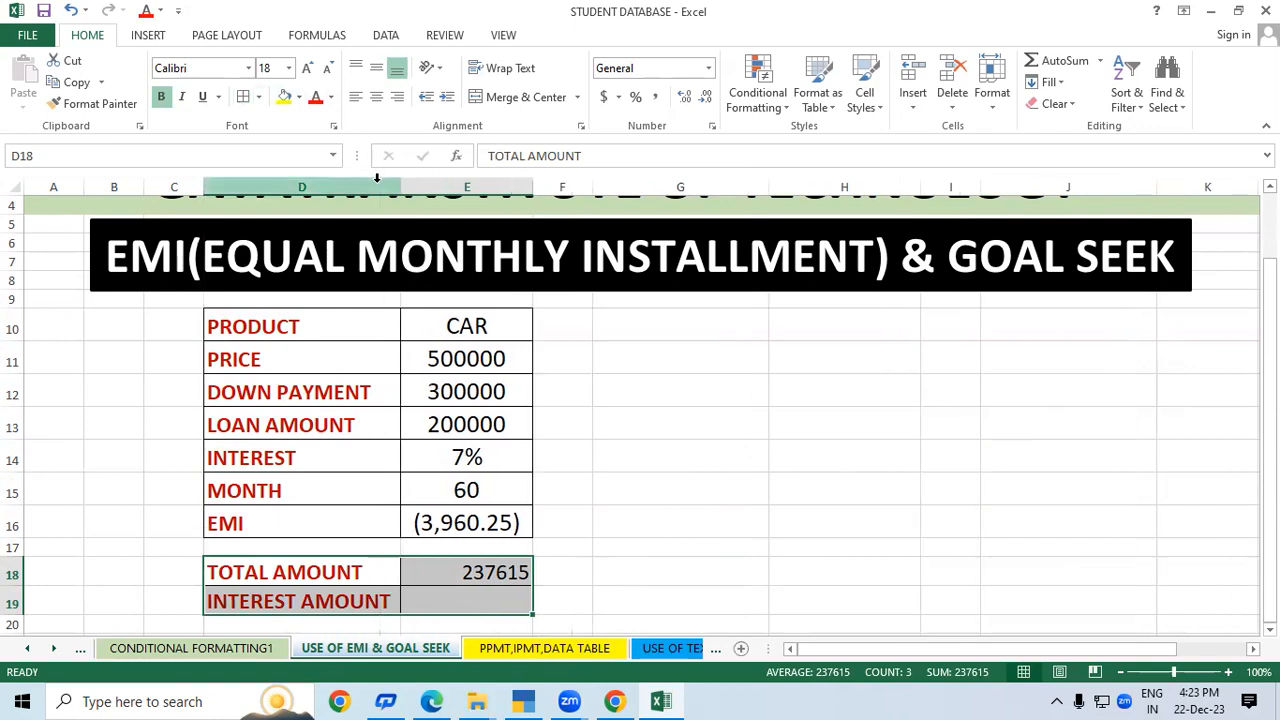
left_click(760, 451)
Step: Enter 37615 as the interest amount in E19
left_click(488, 604)
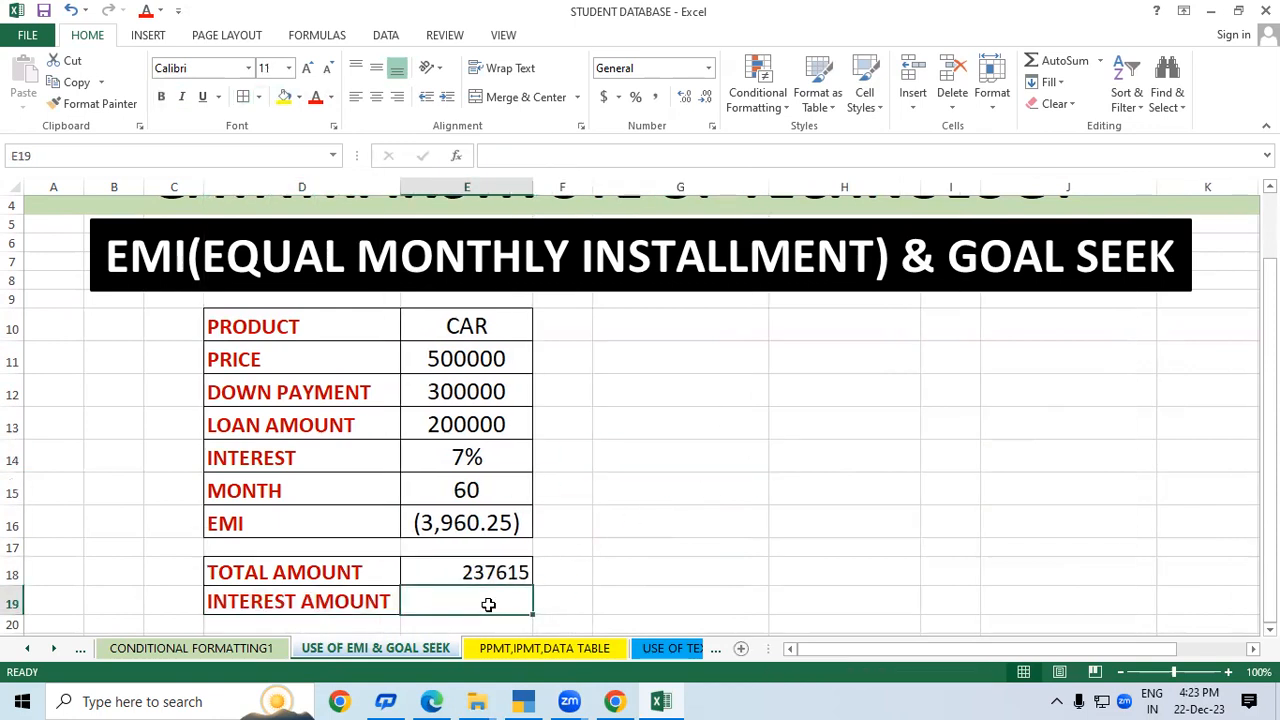
type("37615")
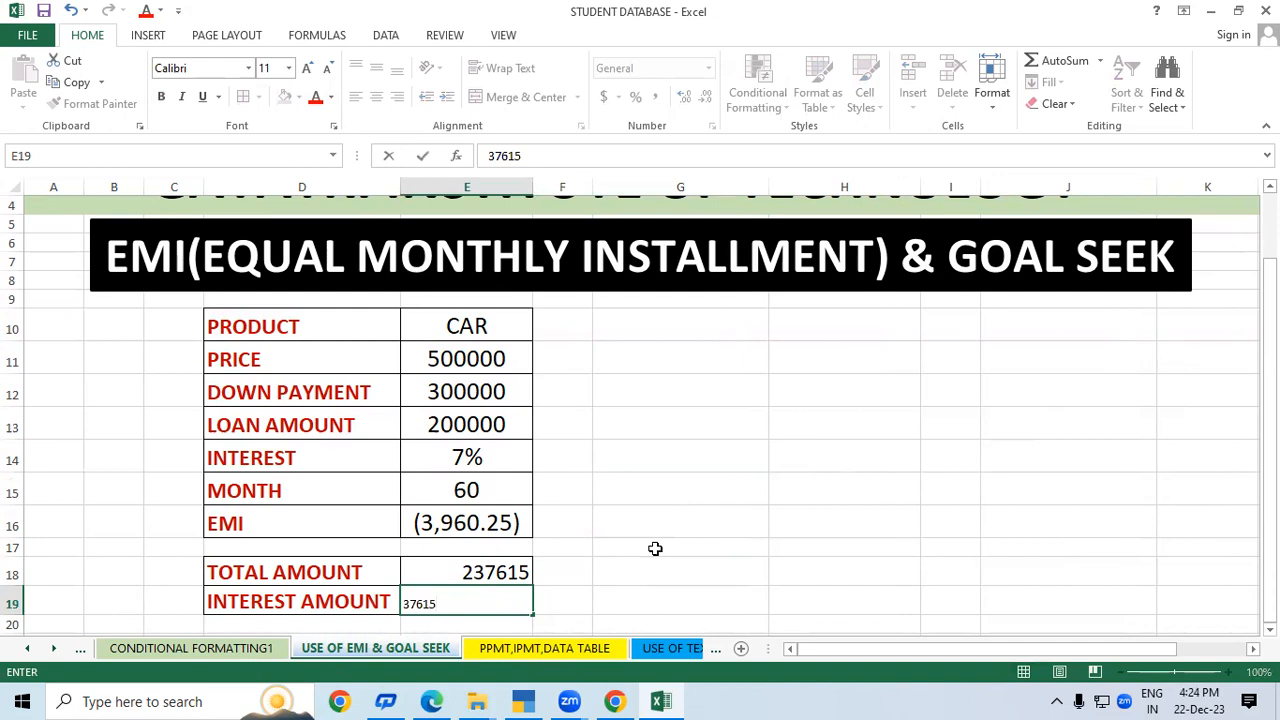
left_click(824, 510)
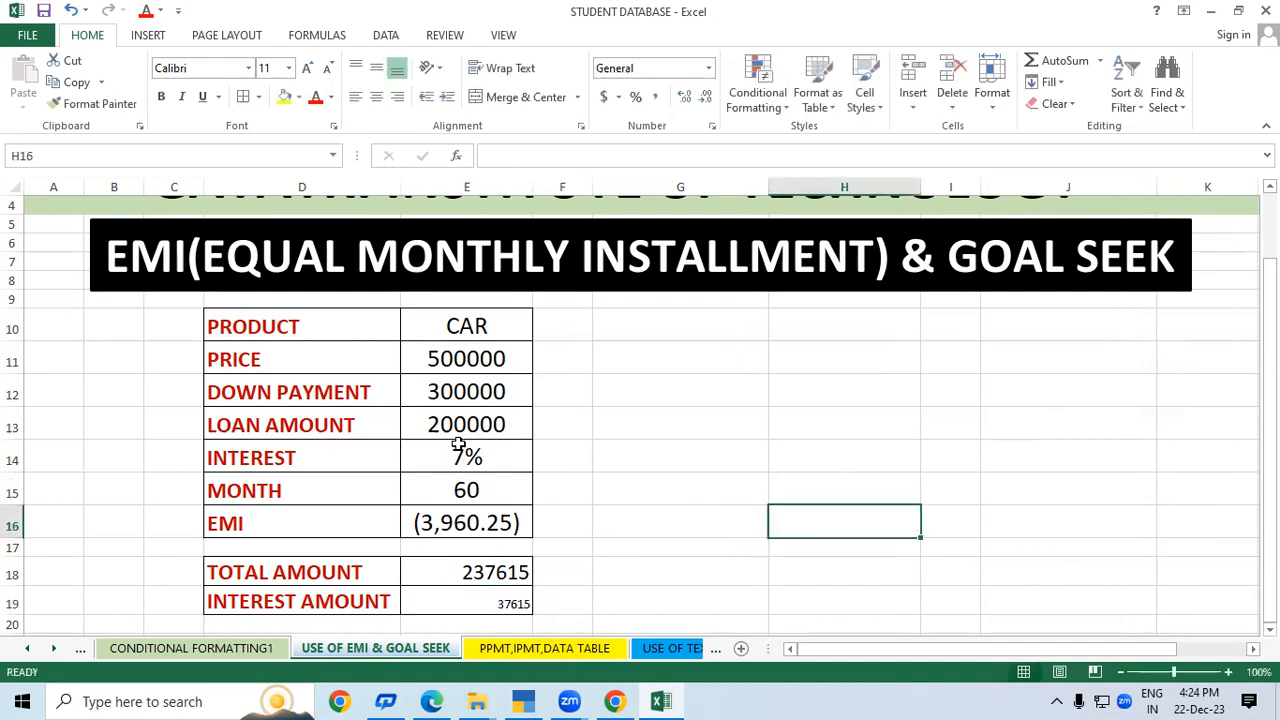
left_click(461, 391)
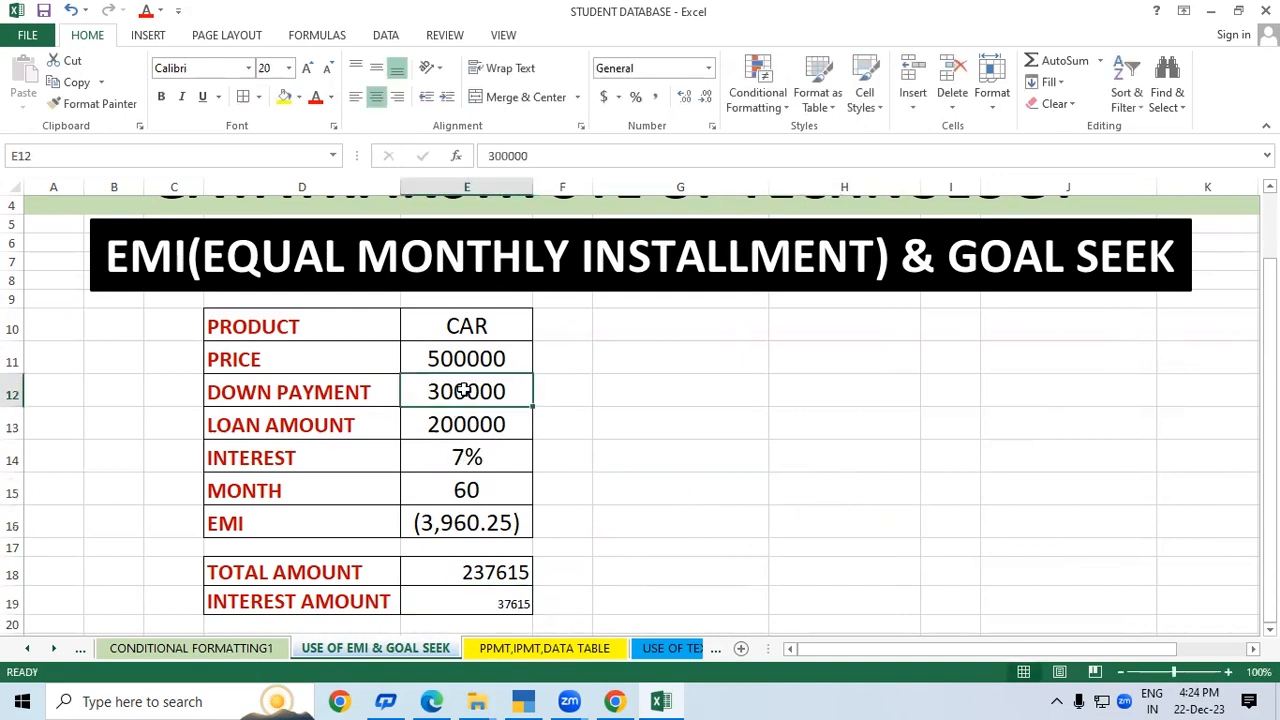
Step: Copy the formatting of the down payment value in E12 onto the interest amount in E19
left_click(97, 103)
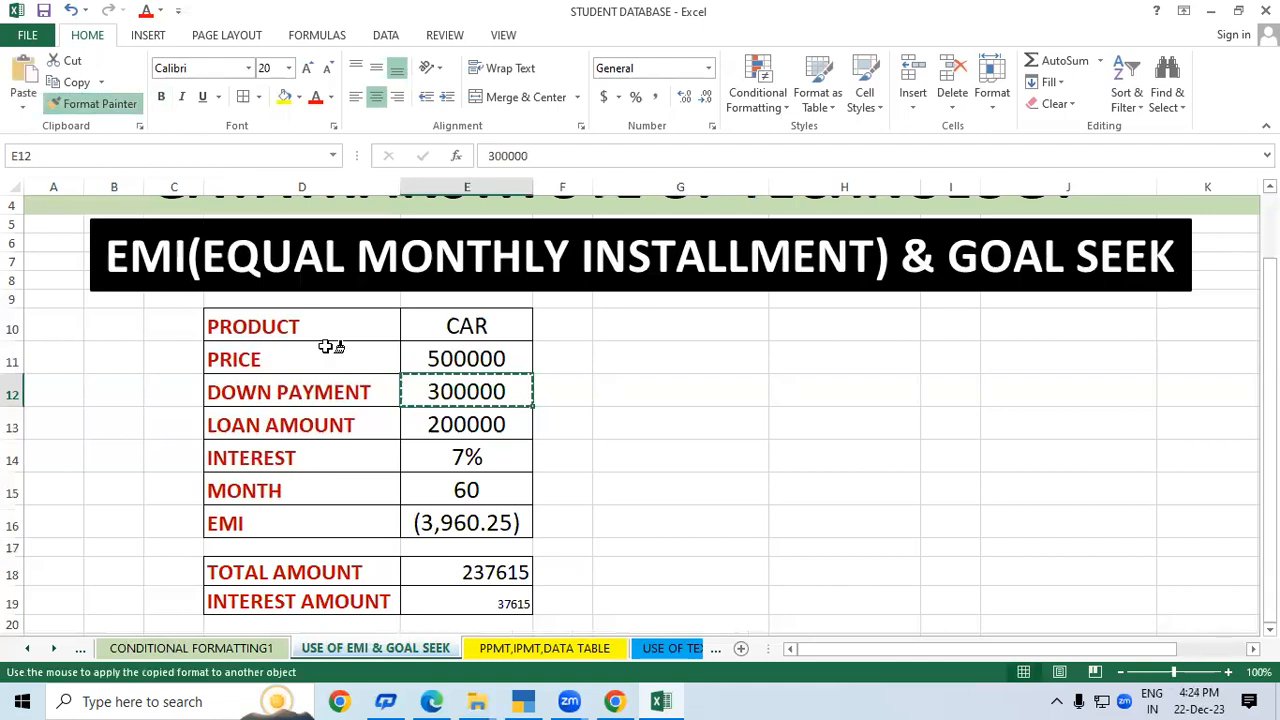
left_click(476, 600)
left_click(857, 527)
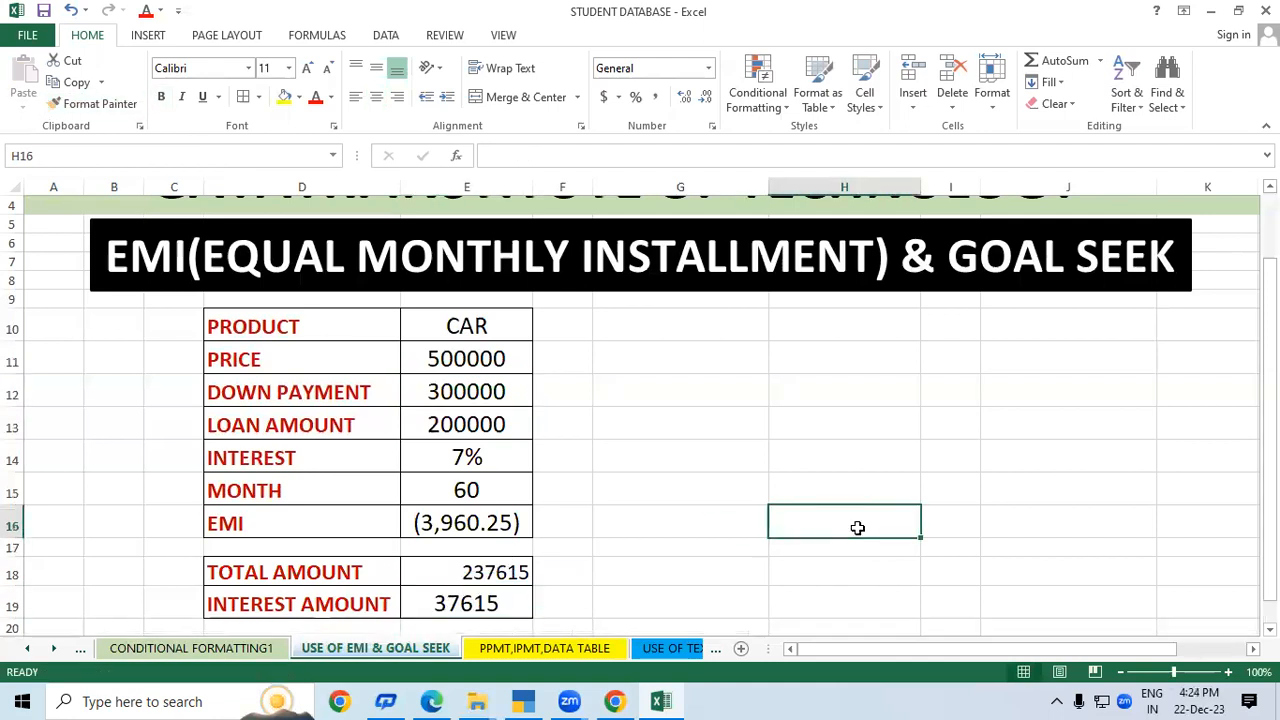
left_click(786, 461)
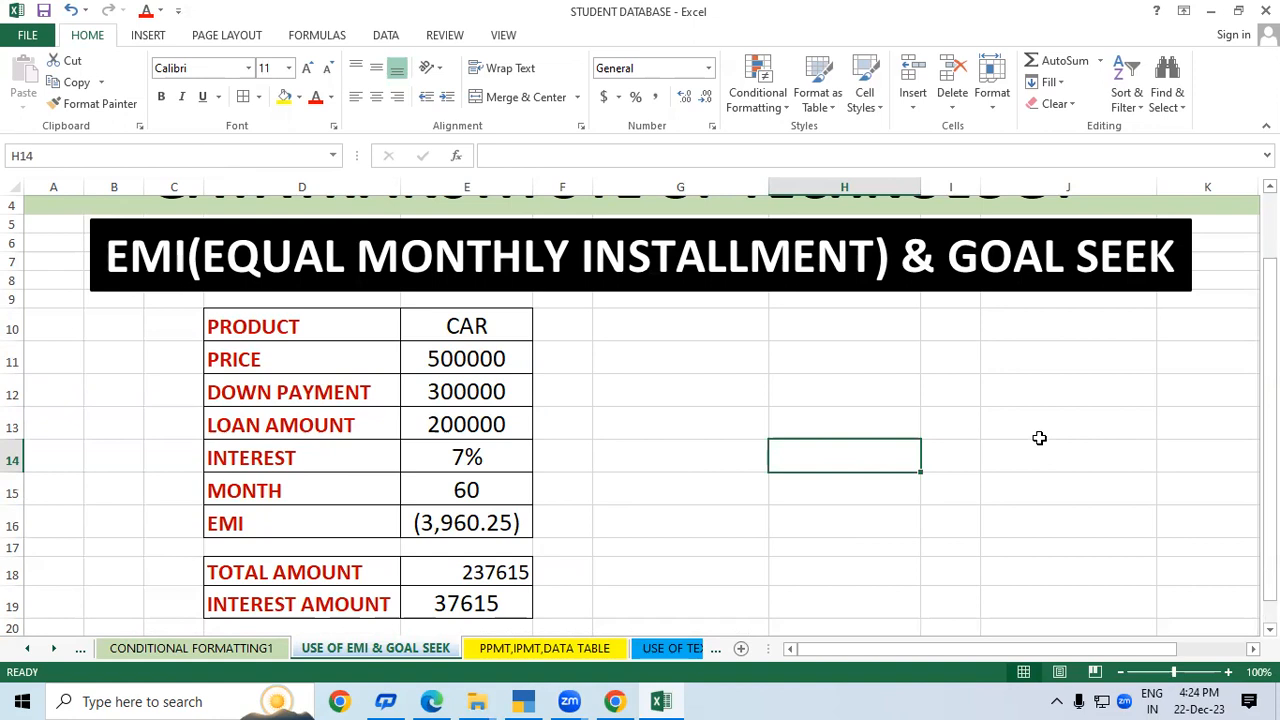
left_click(773, 510)
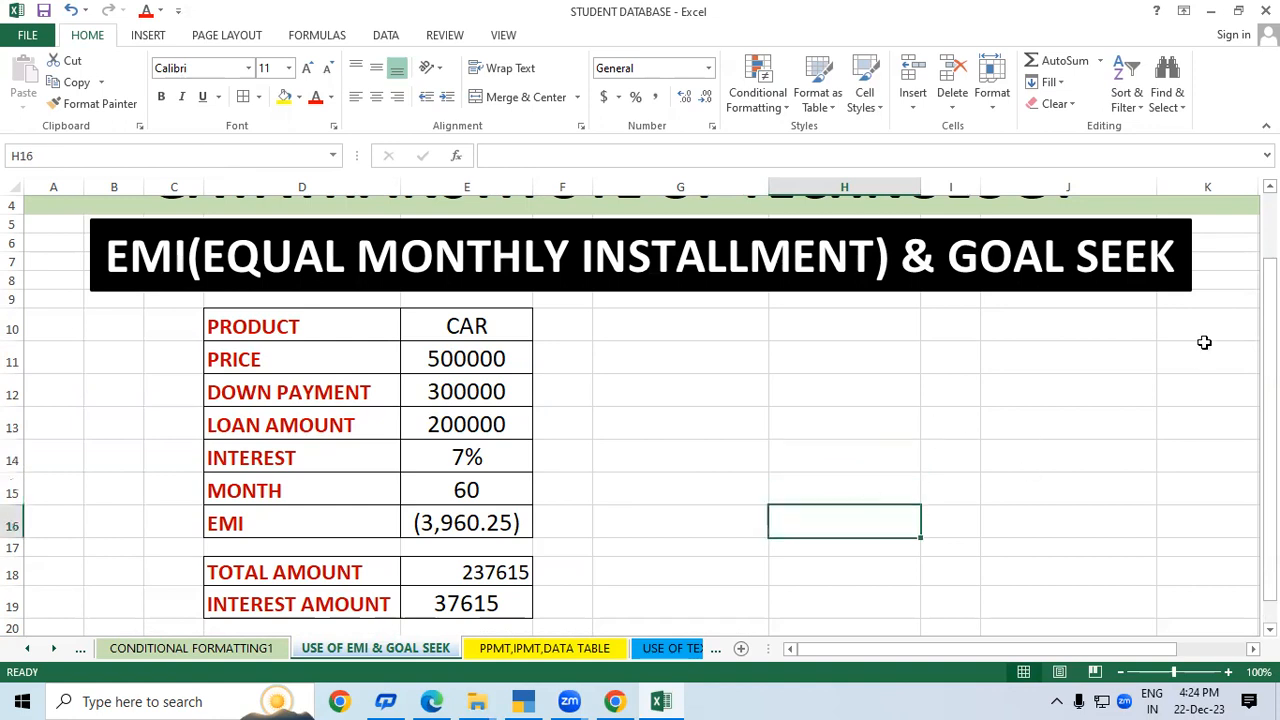
Step: Copy the car loan table D10:E16 and paste it at G10 beside the original
scroll(640, 416, "up", 1)
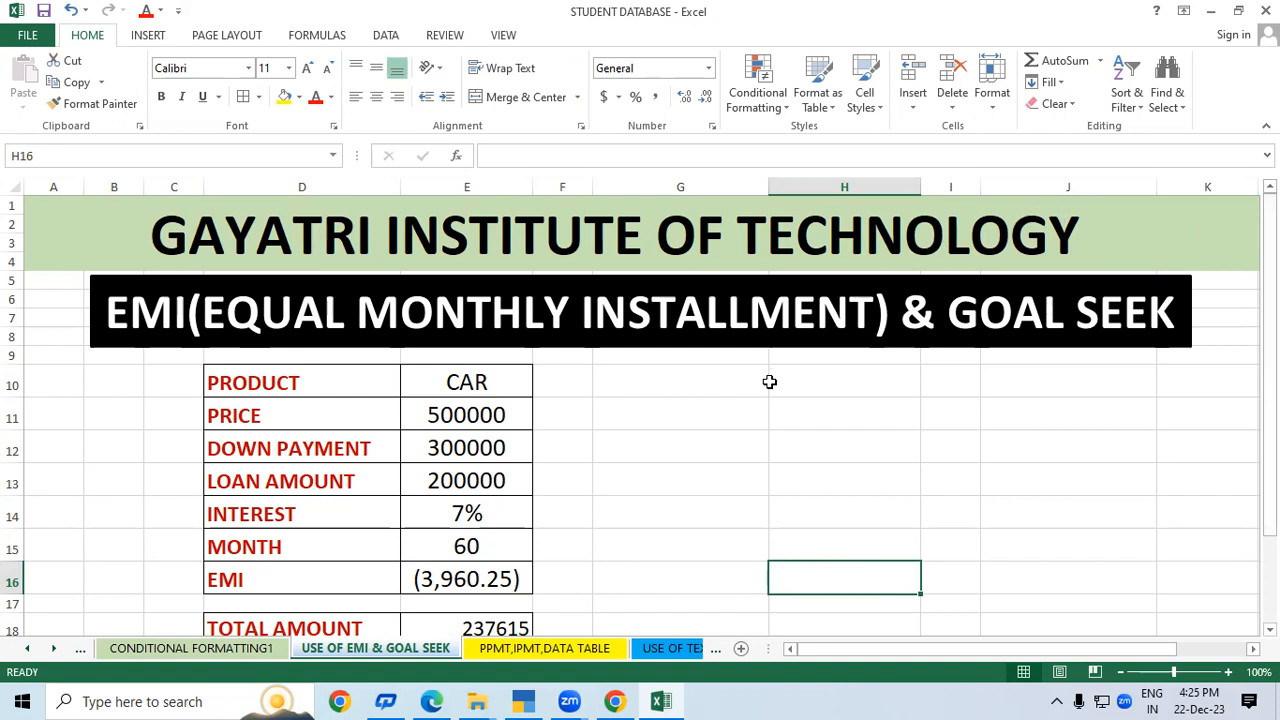
left_click(782, 454)
left_click_drag(289, 372, 470, 580)
right_click(430, 470)
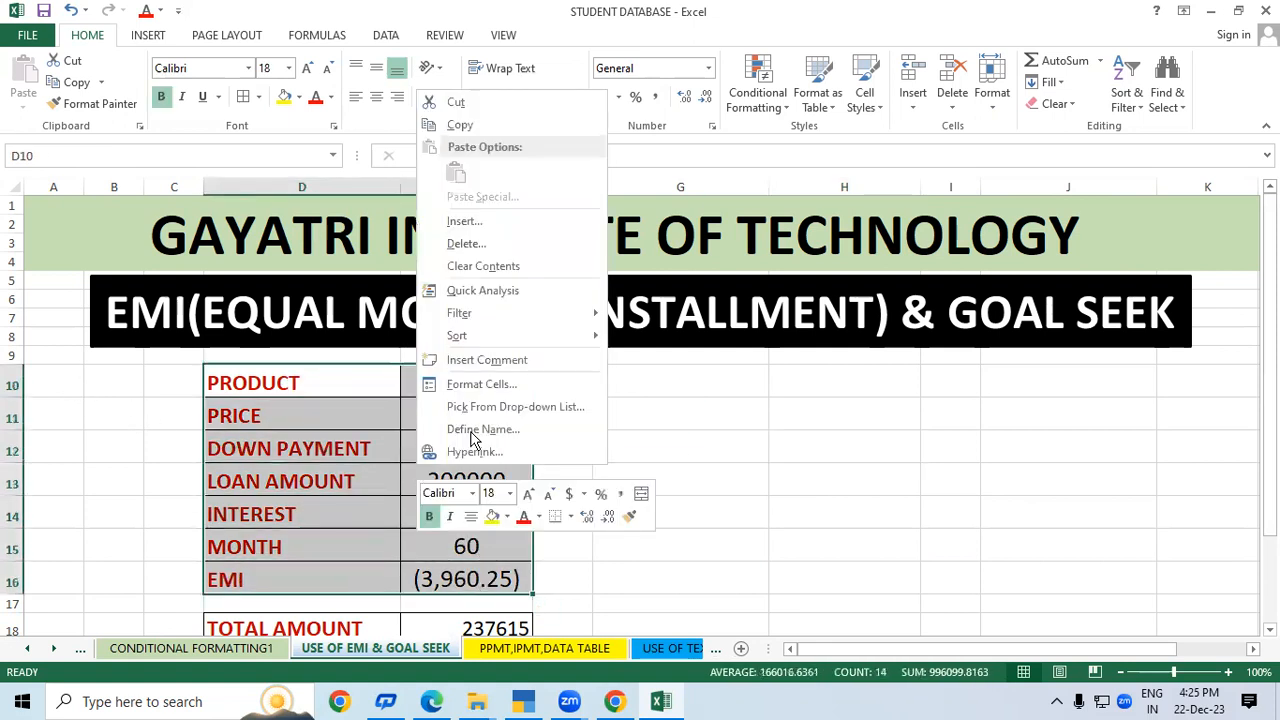
left_click(490, 127)
left_click(657, 385)
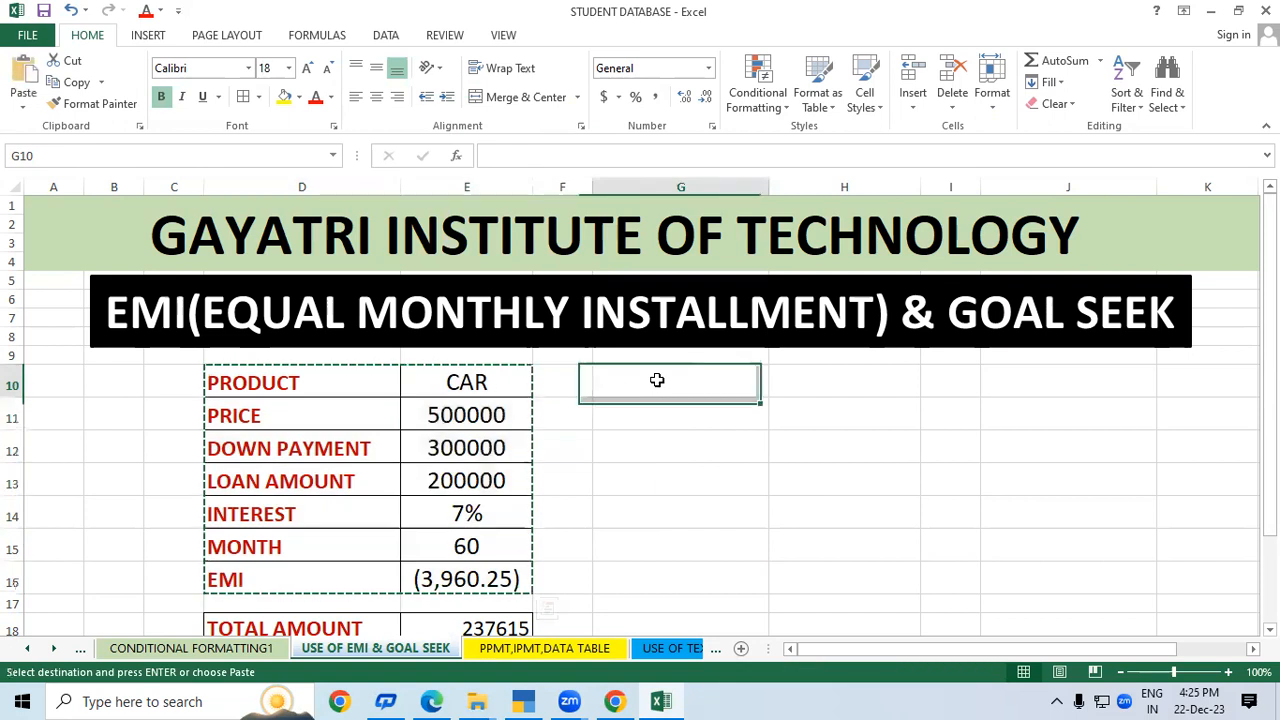
right_click(663, 389)
left_click(699, 91)
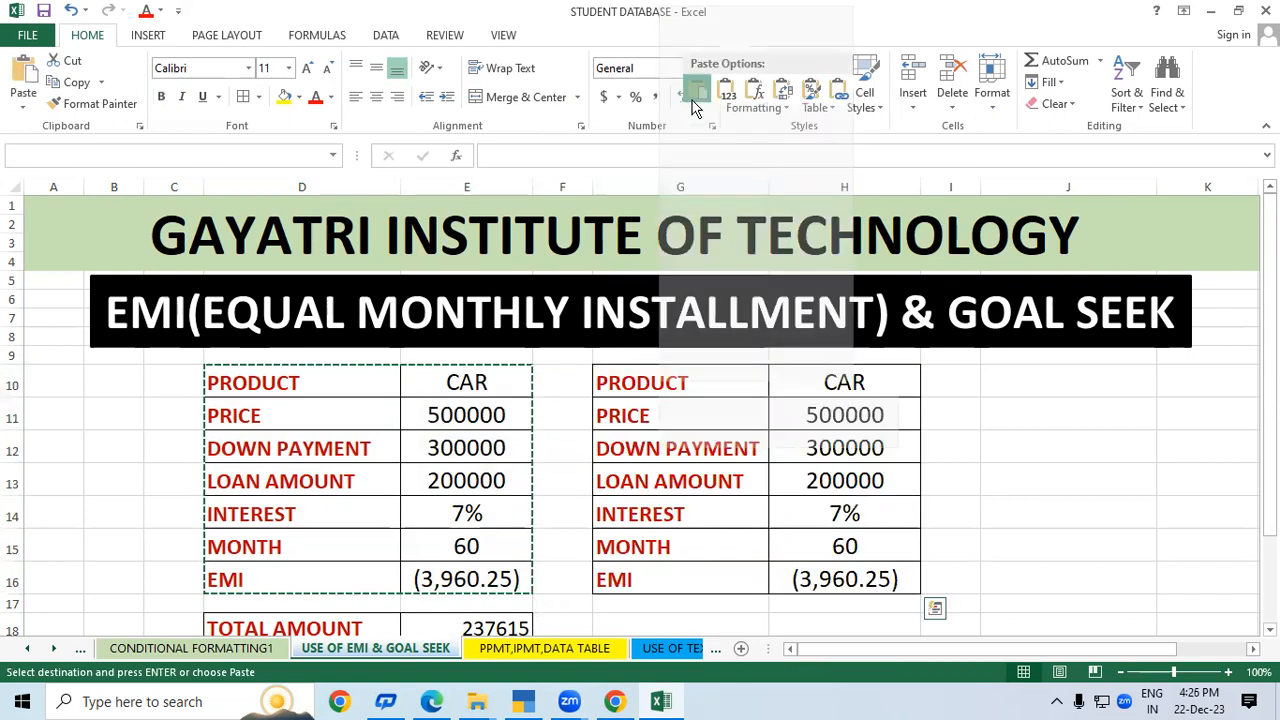
left_click(1041, 490)
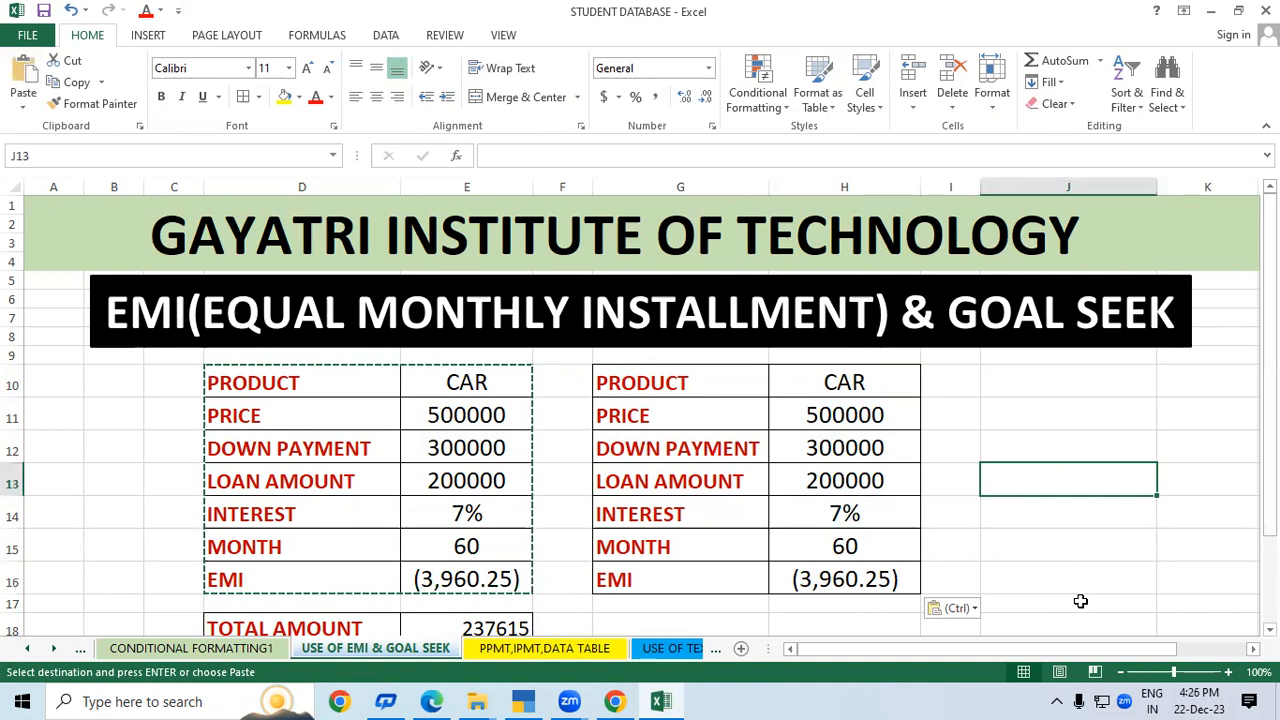
Step: Autofit columns H and E to the width of their contents
left_click(1085, 520)
double_click(922, 181)
double_click(922, 181)
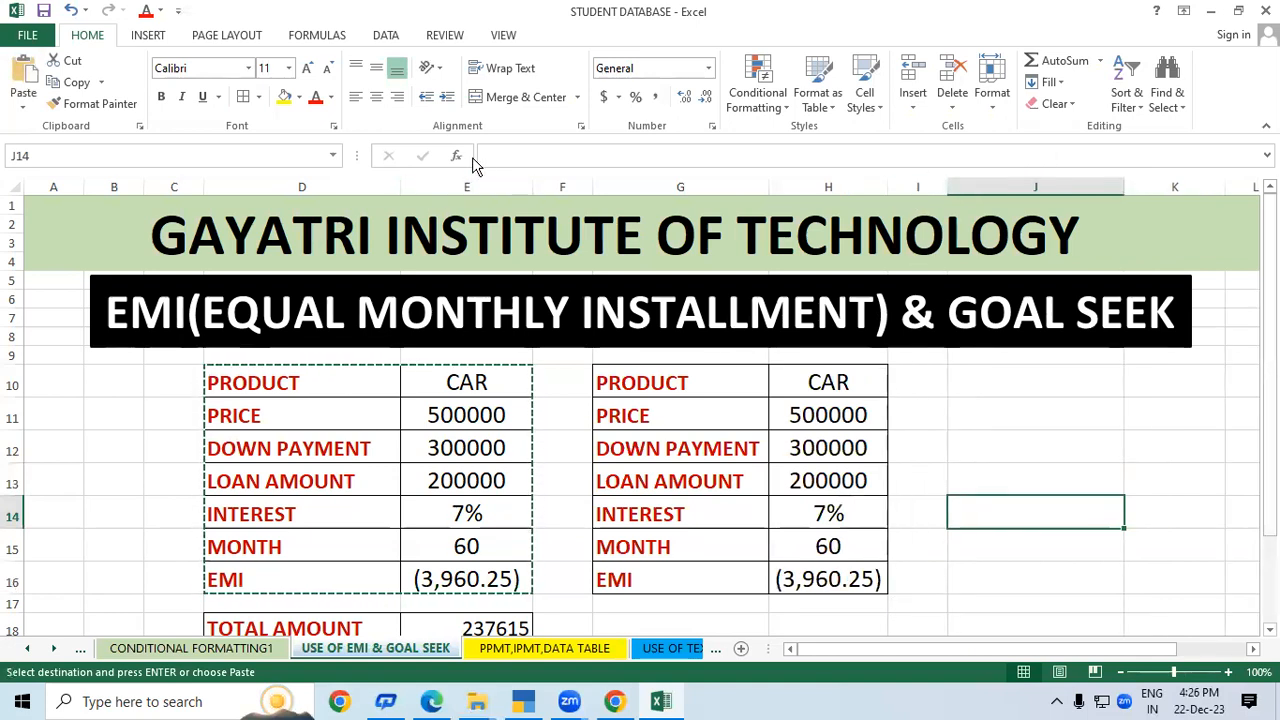
double_click(533, 187)
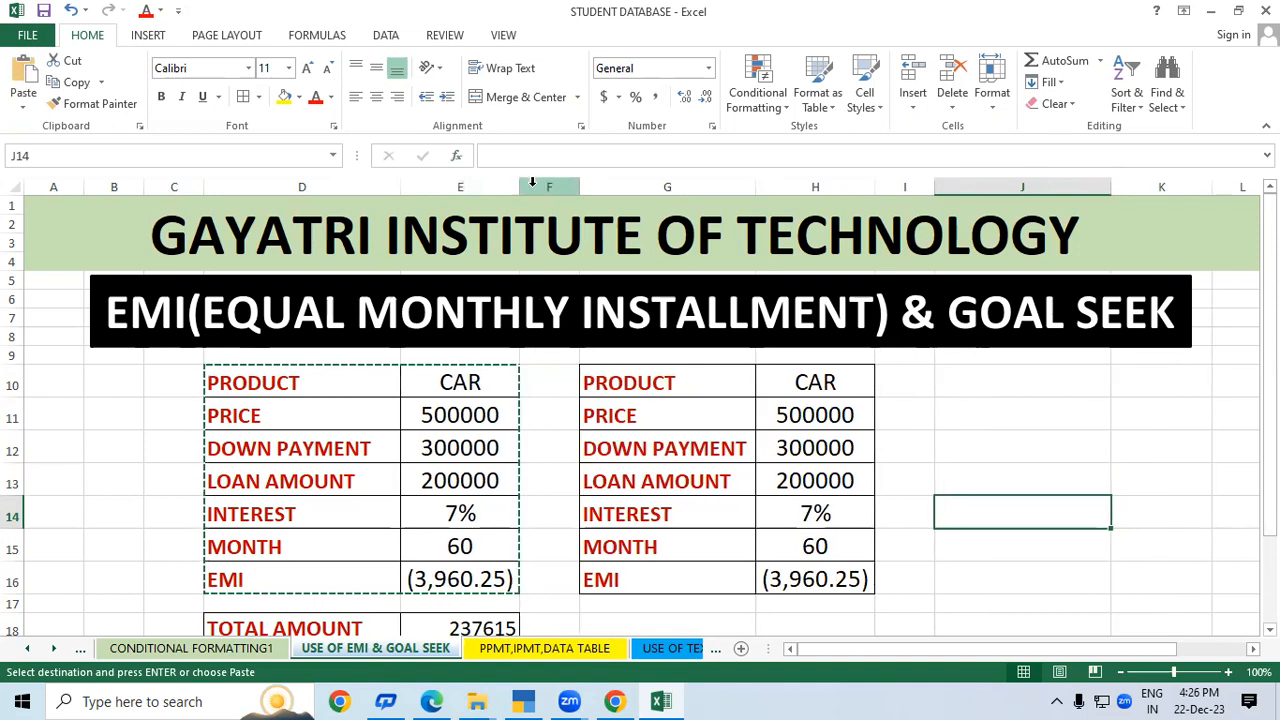
left_click(1039, 468)
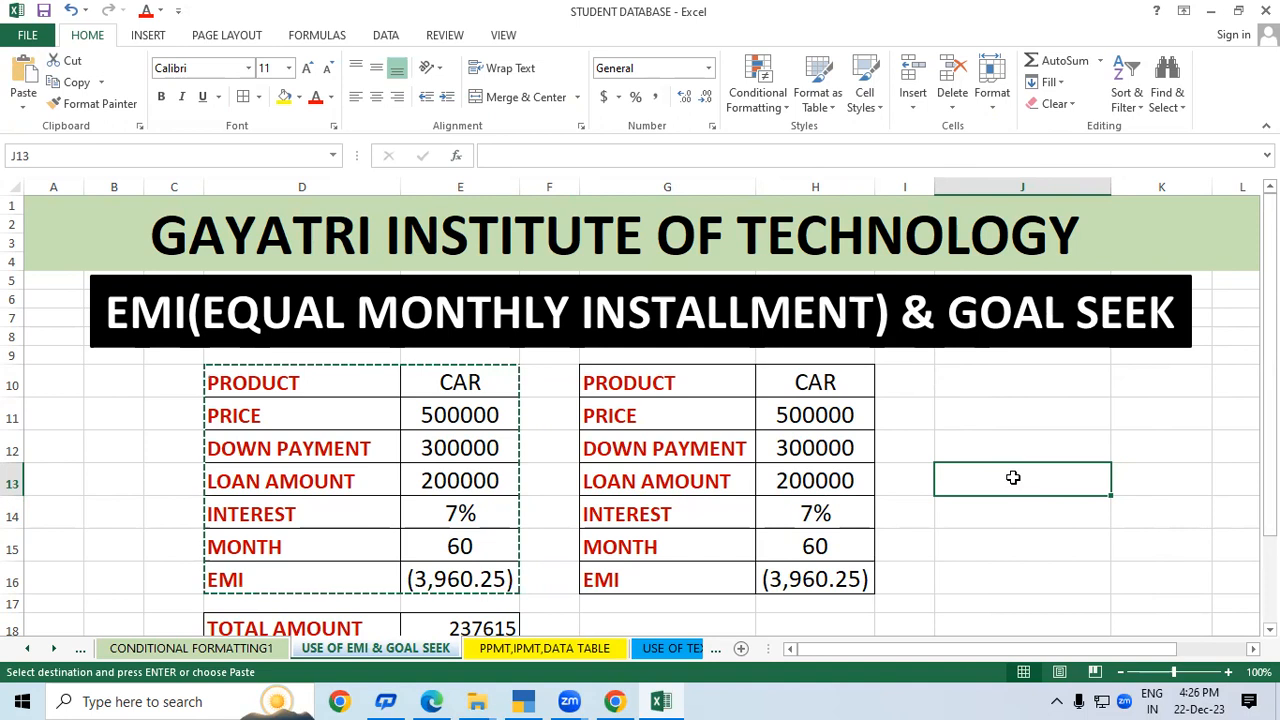
left_click(945, 548)
left_click(953, 573)
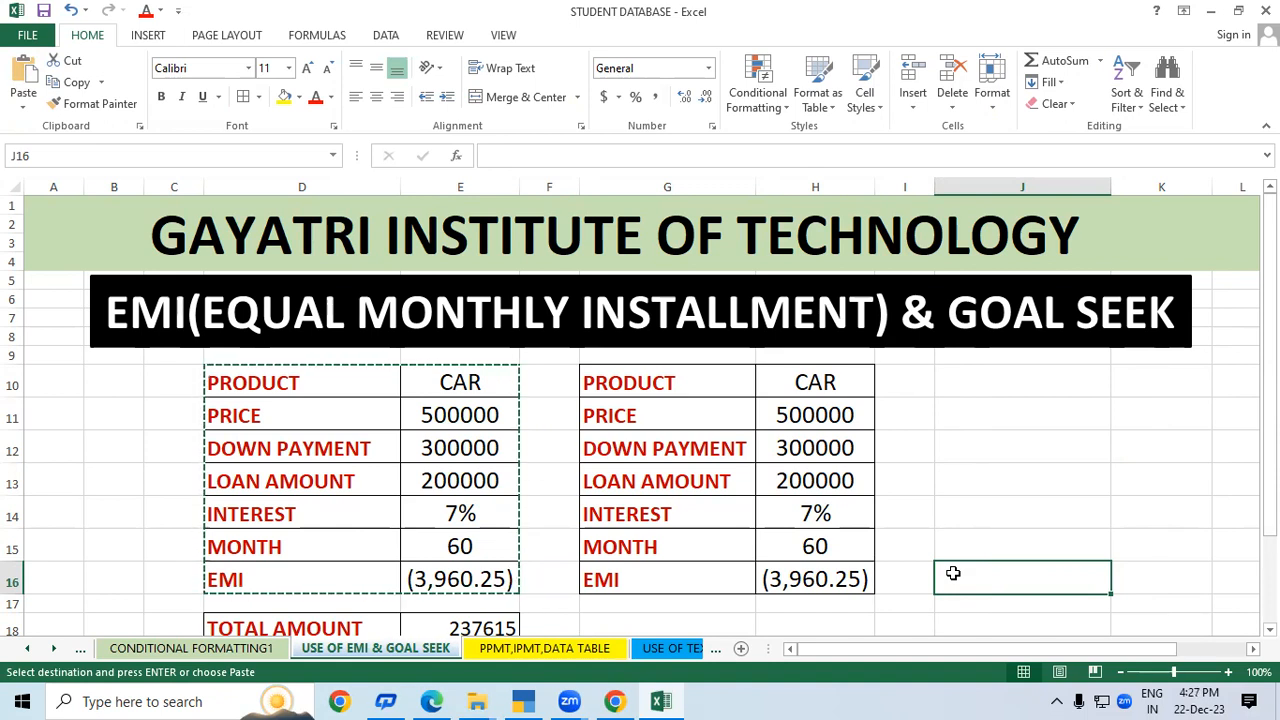
left_click(1094, 494)
Step: Try clearing the EMI cell H16 in the copied table and undo the change
left_click(798, 575)
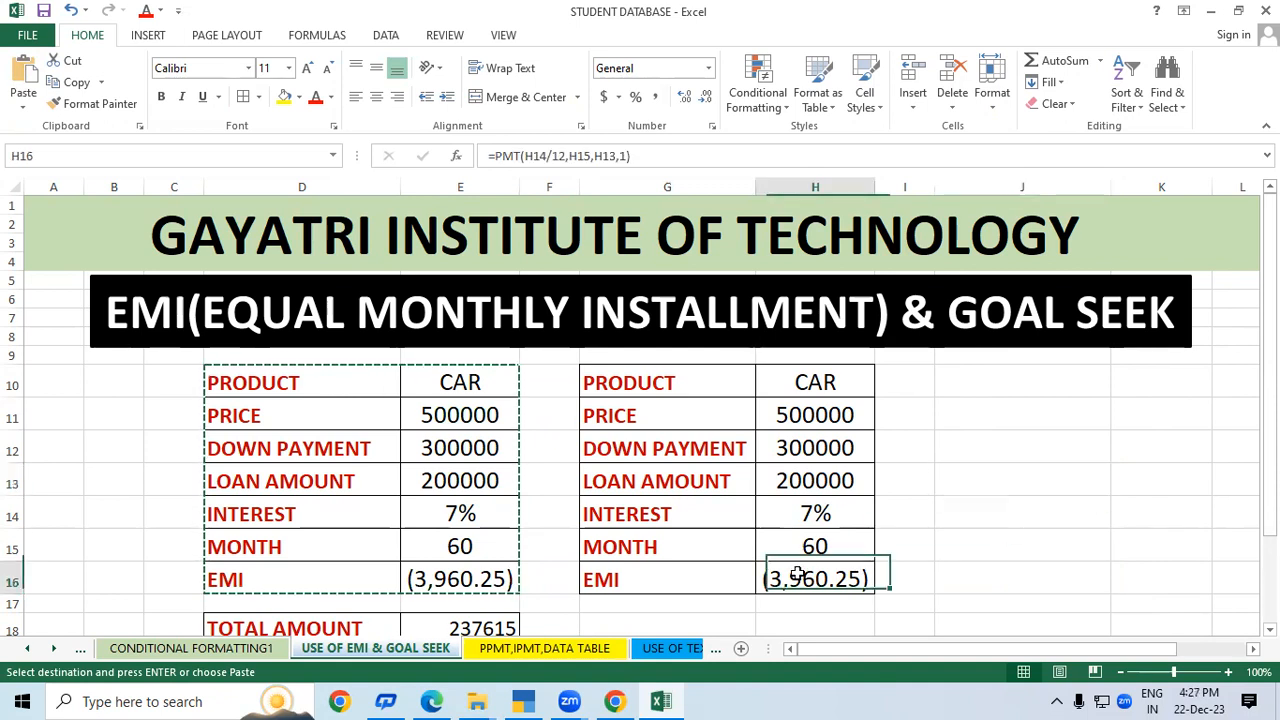
left_click(975, 80)
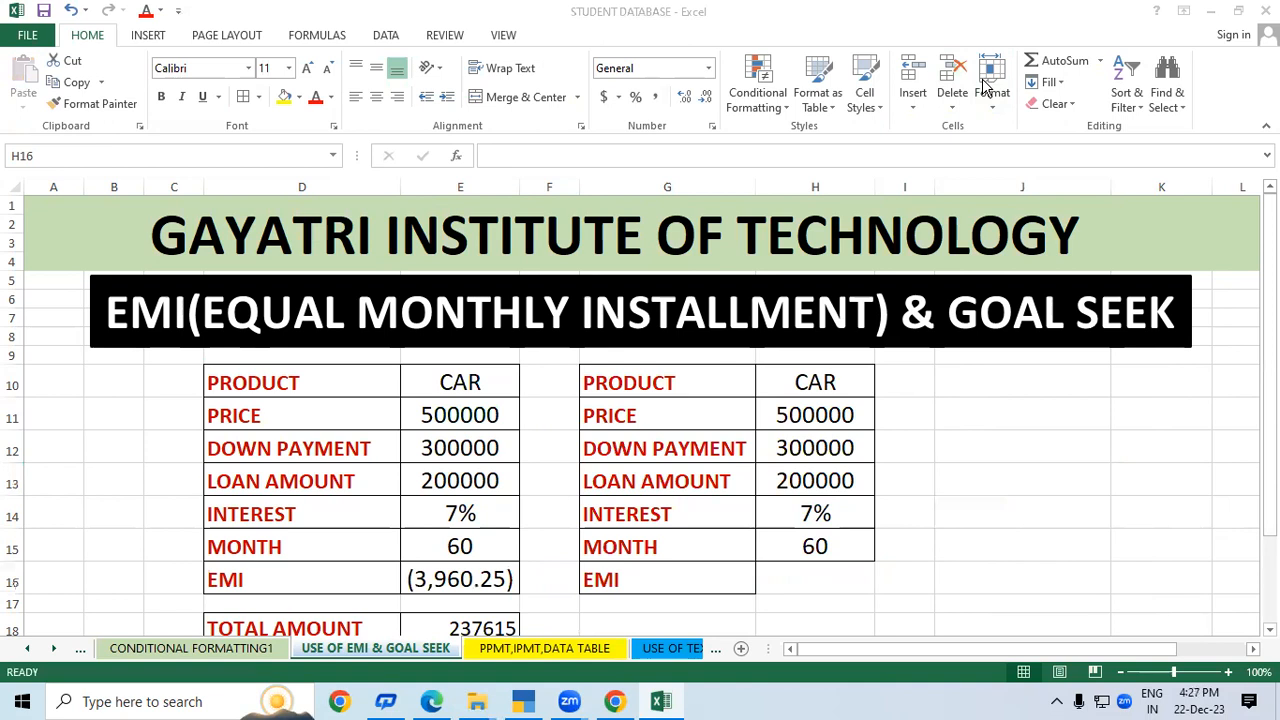
left_click(970, 549)
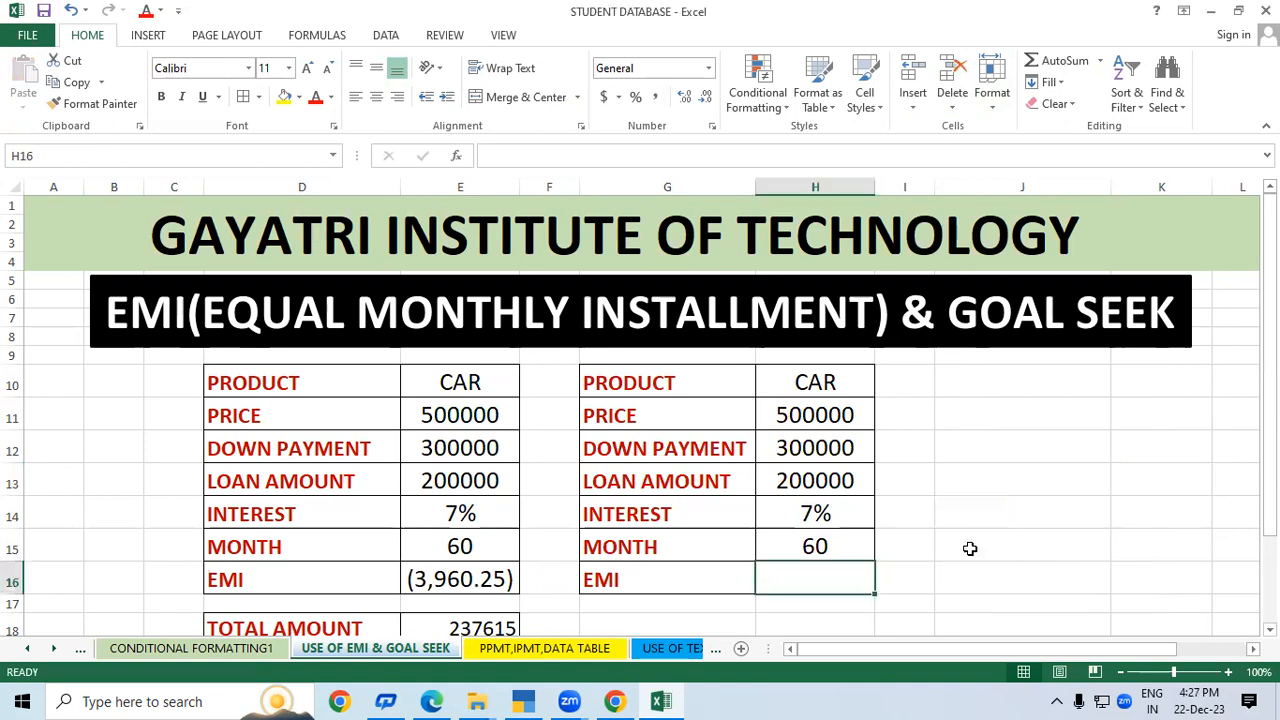
key("ctrl+z")
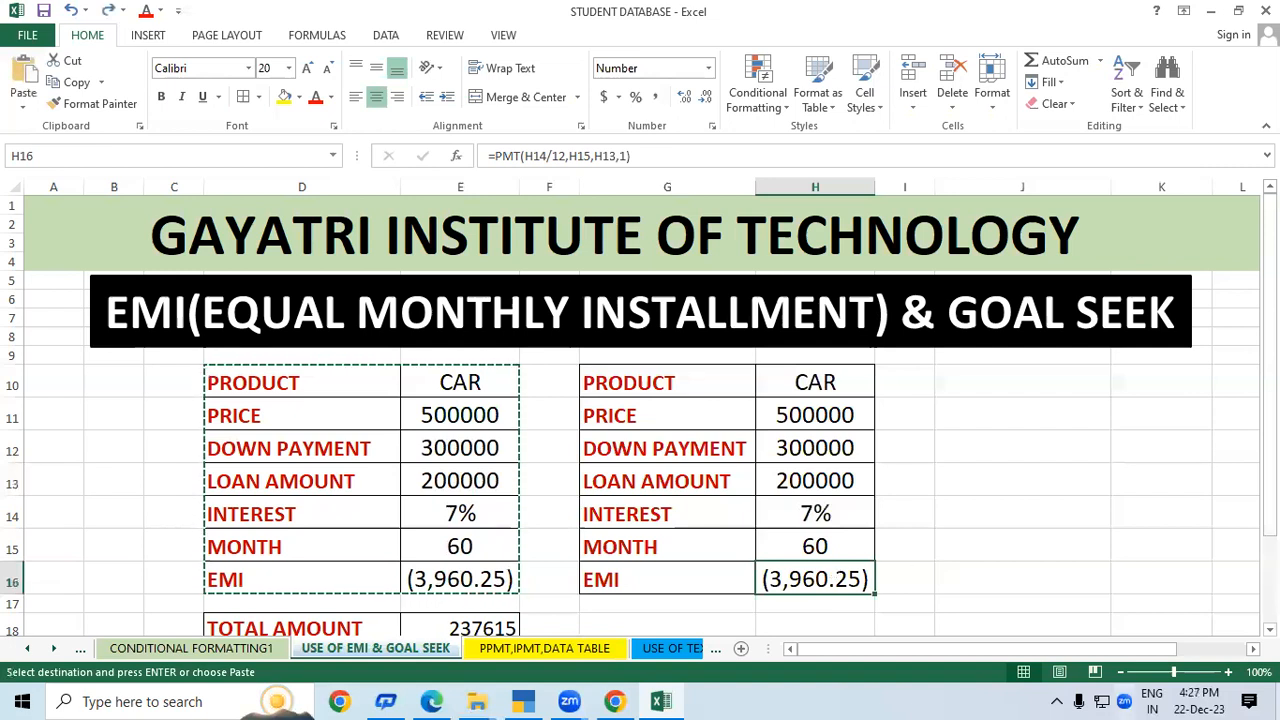
Step: Open Goal Seek with the EMI cell H16 as the set cell and move the dialog beside the copied table
left_click(374, 40)
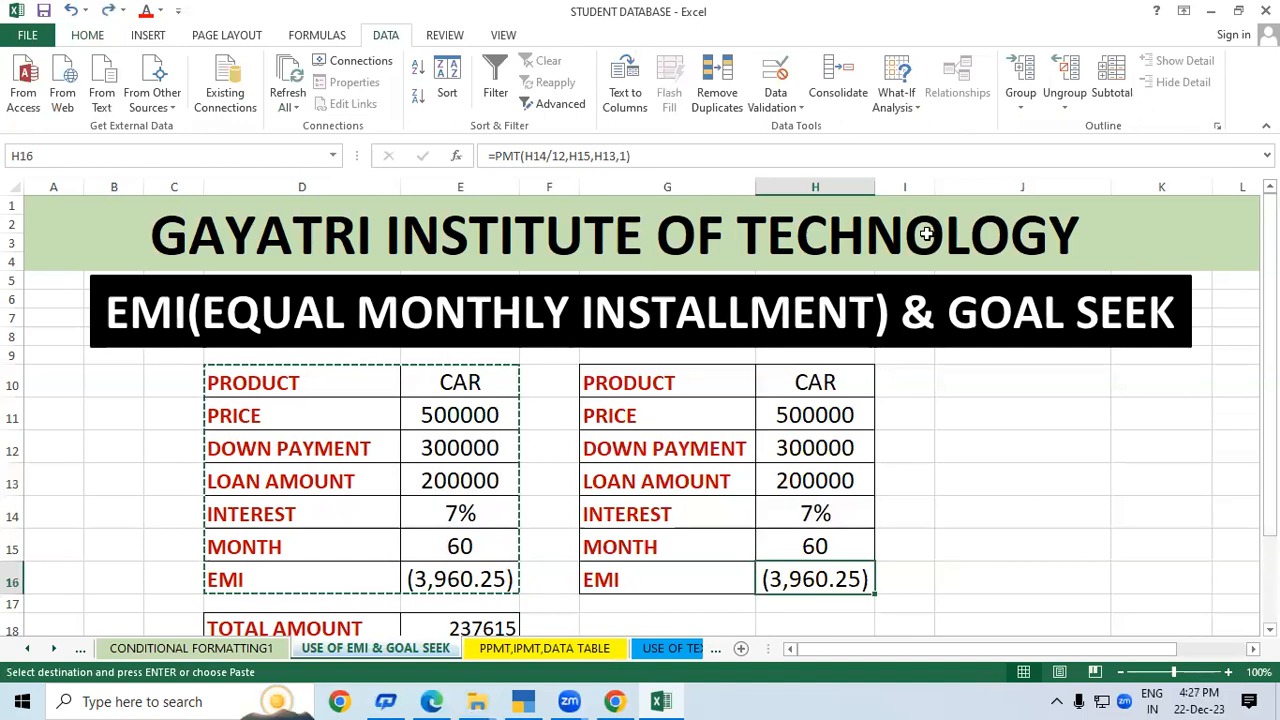
left_click(896, 100)
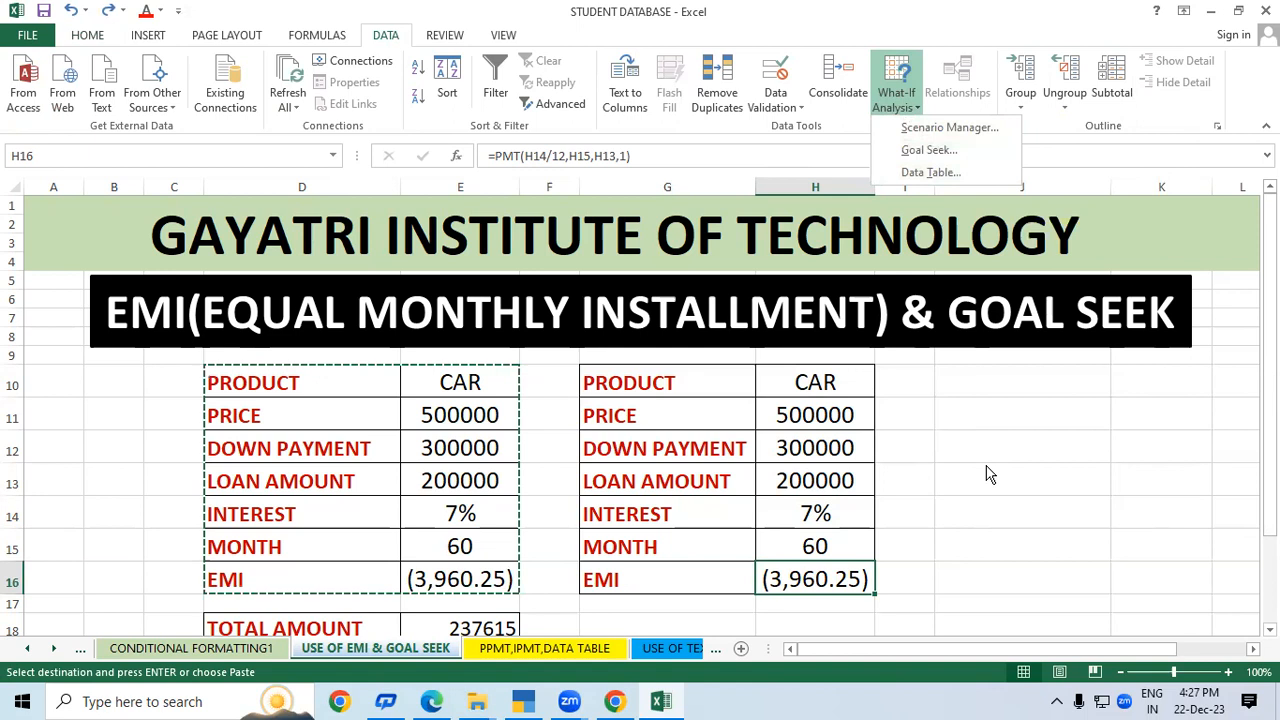
left_click(960, 150)
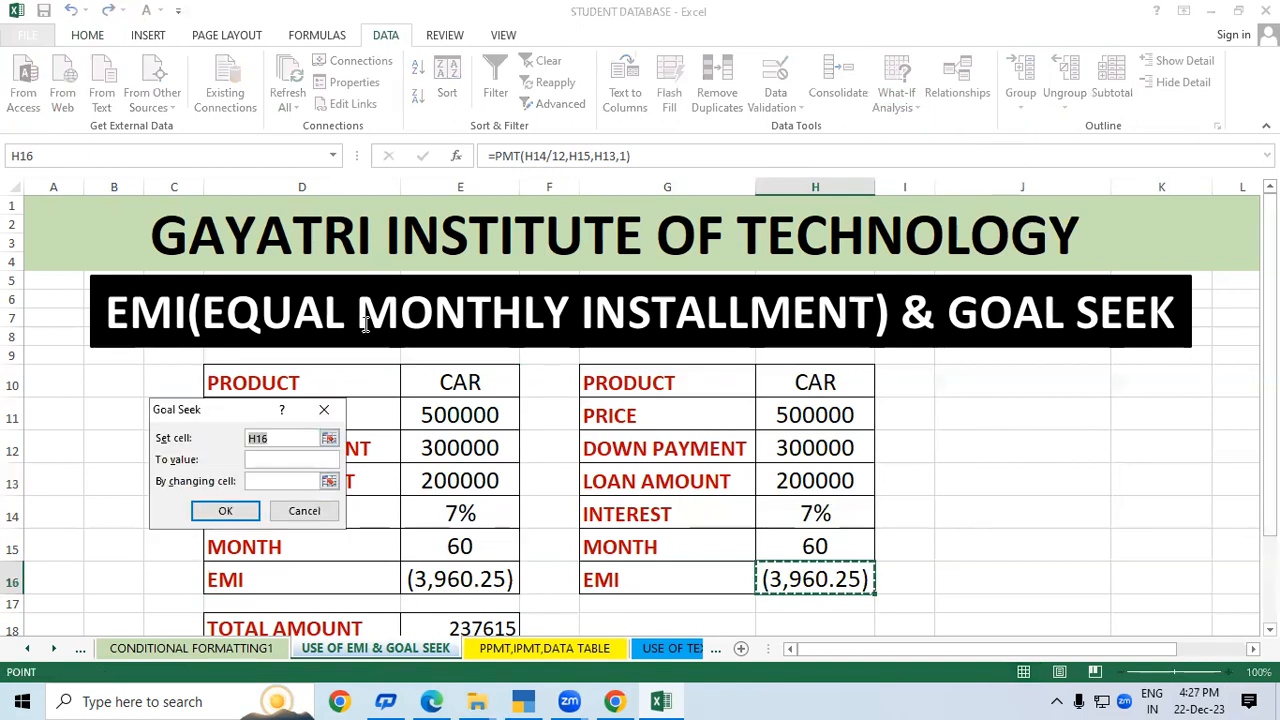
left_click_drag(238, 408, 937, 388)
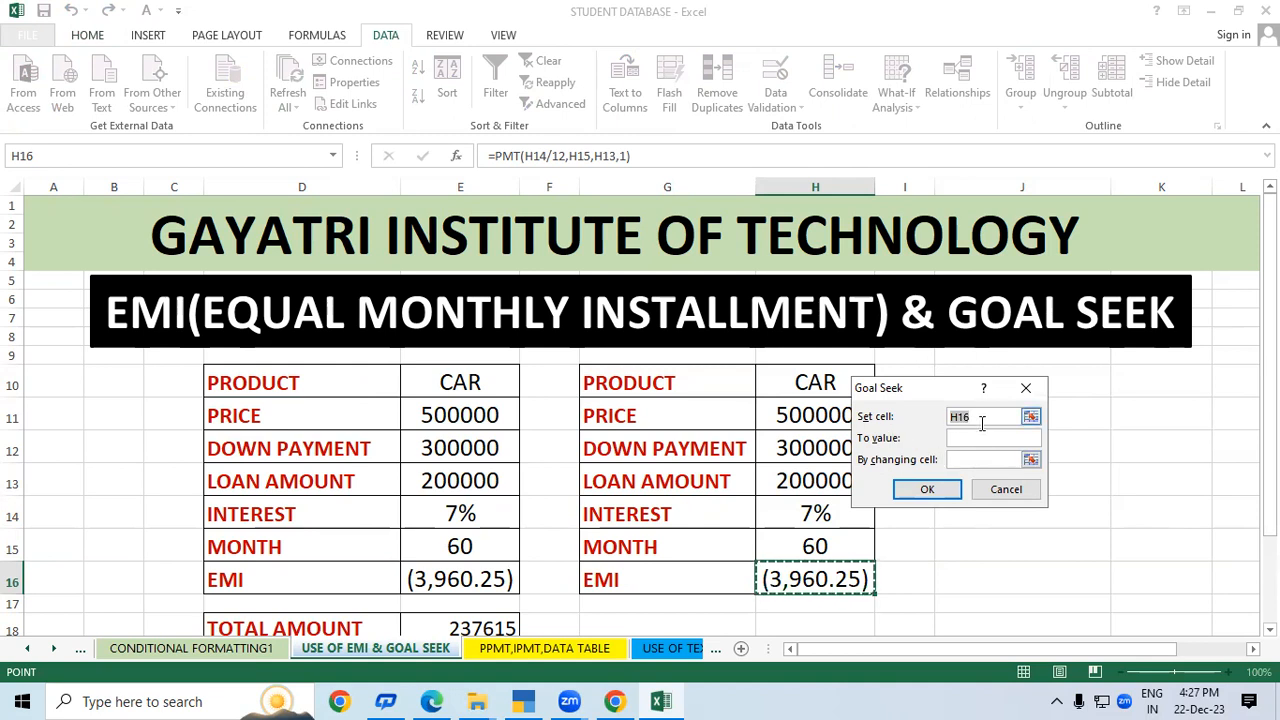
Step: Run Goal Seek to bring the EMI to (2000) by changing the month cell H15, and accept the solution
left_click(958, 440)
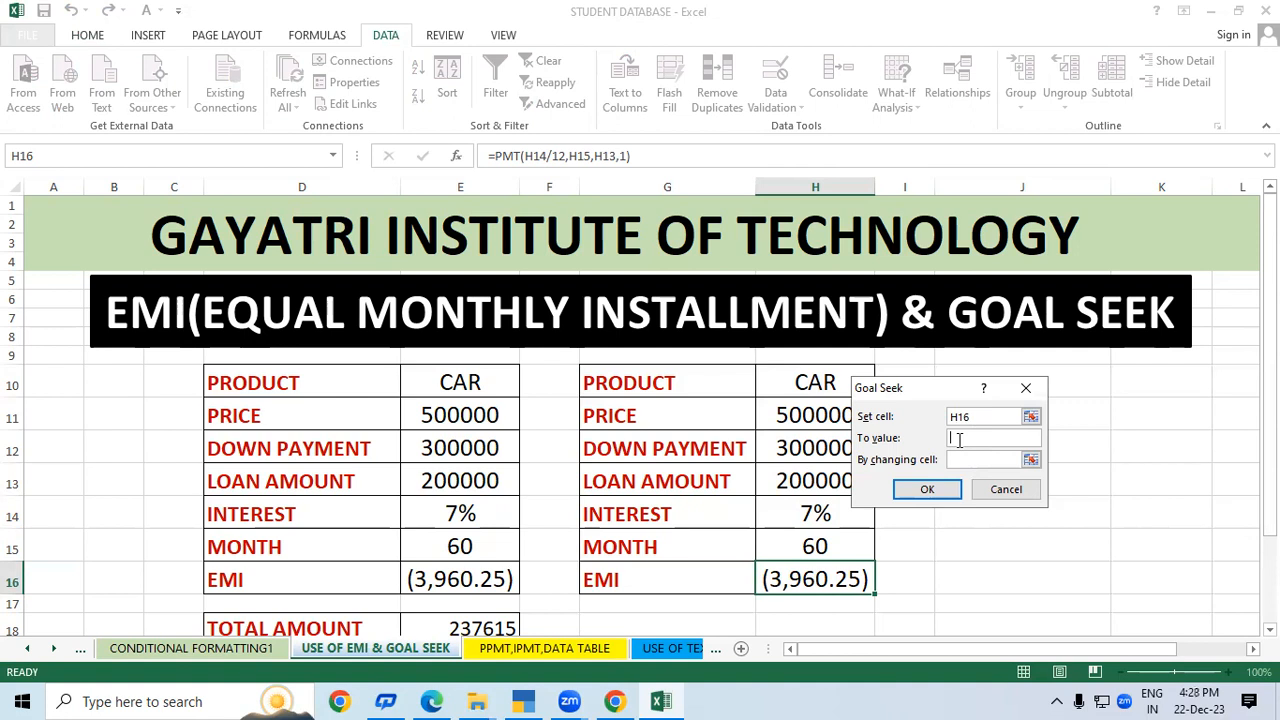
type("(2000")
type(")")
left_click(985, 458)
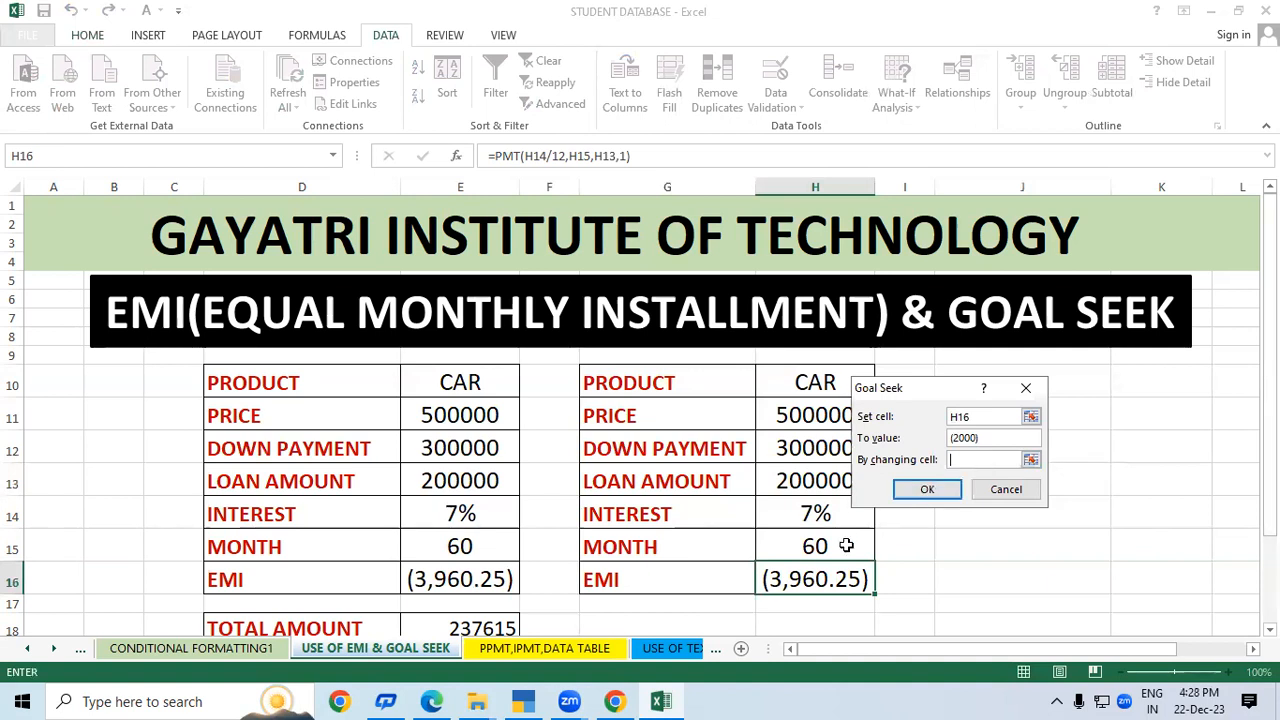
left_click(792, 547)
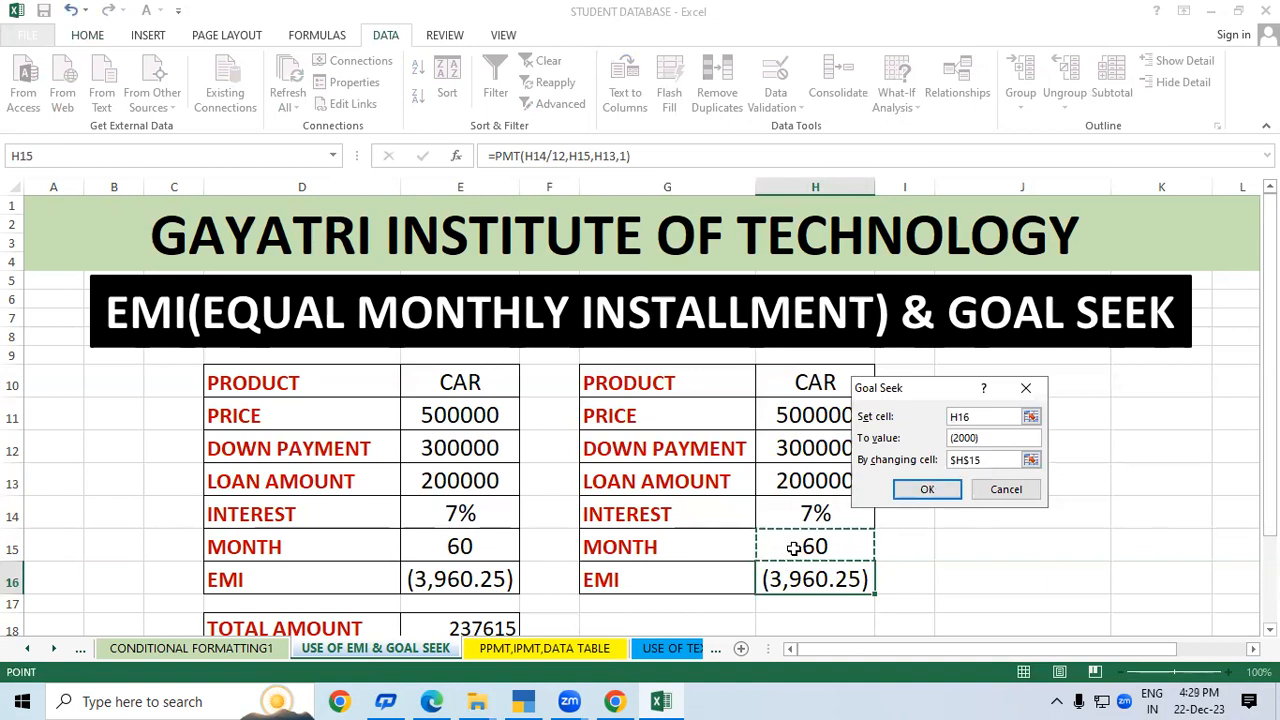
left_click(940, 493)
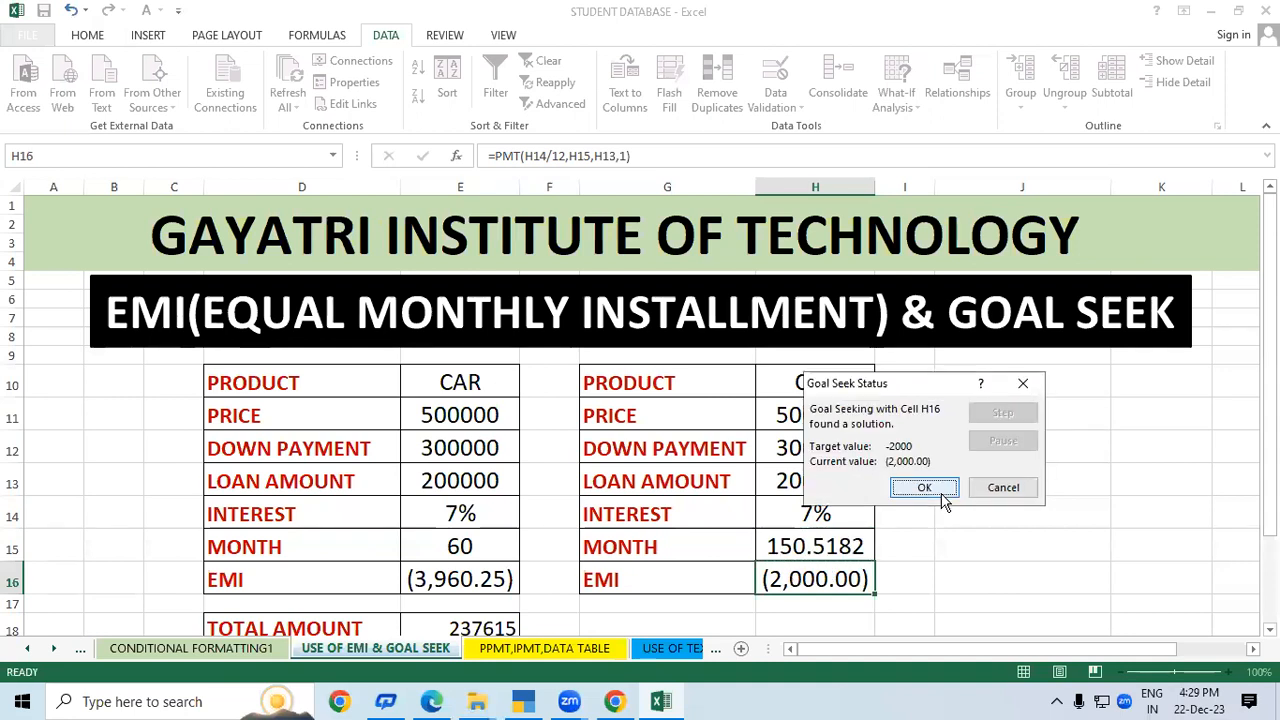
left_click(941, 492)
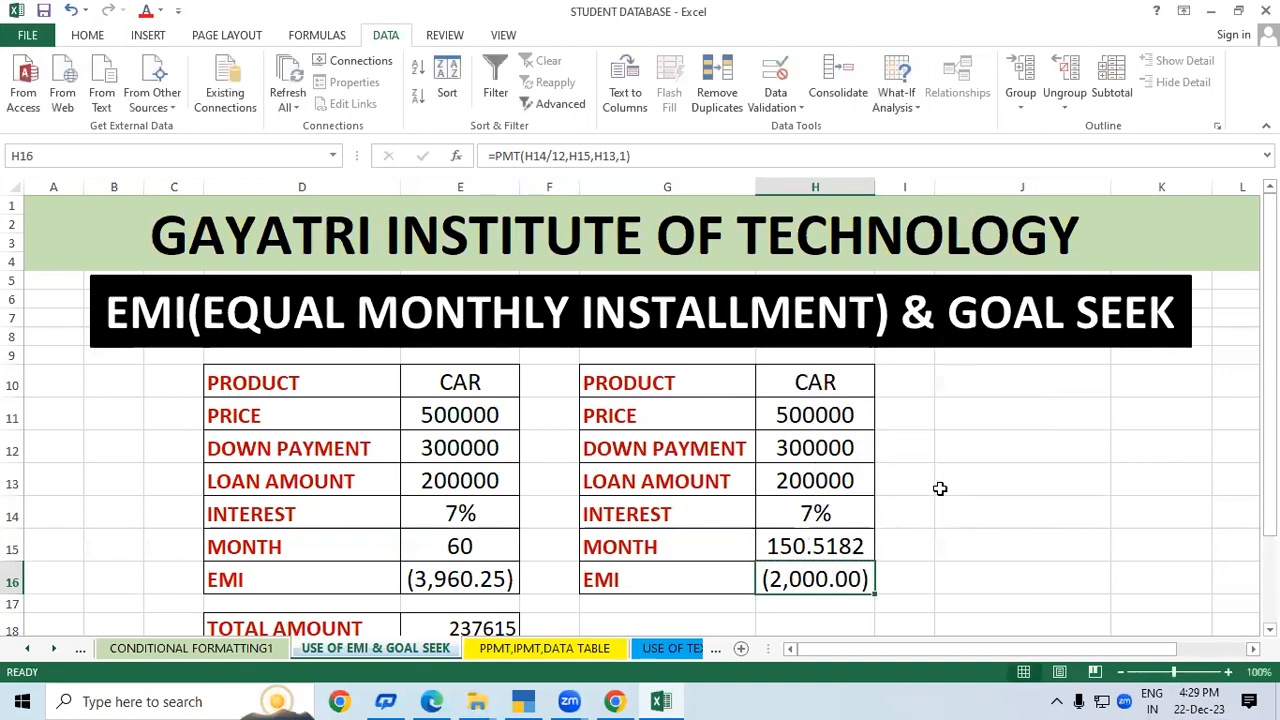
left_click(940, 488)
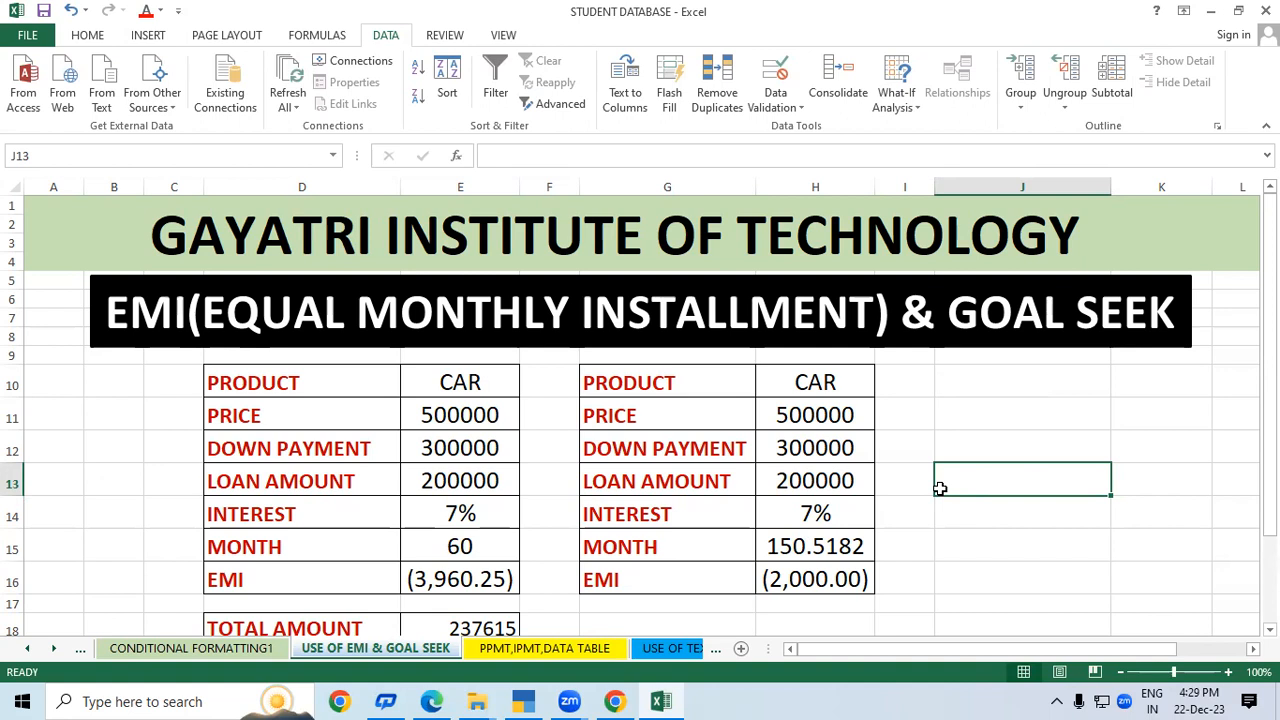
Step: Reduce the month value in H15 to display no decimal places
left_click(830, 547)
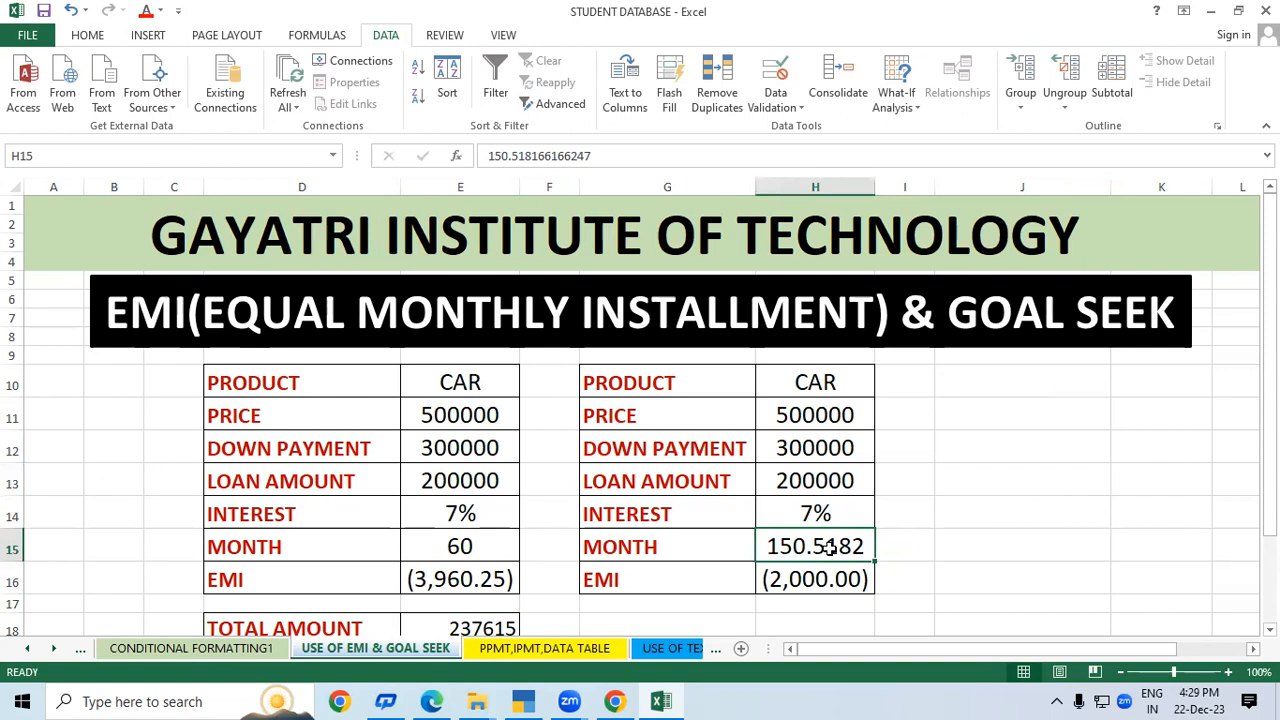
left_click(88, 35)
left_click(705, 96)
left_click(705, 96)
left_click(705, 96)
left_click(705, 96)
left_click(1080, 489)
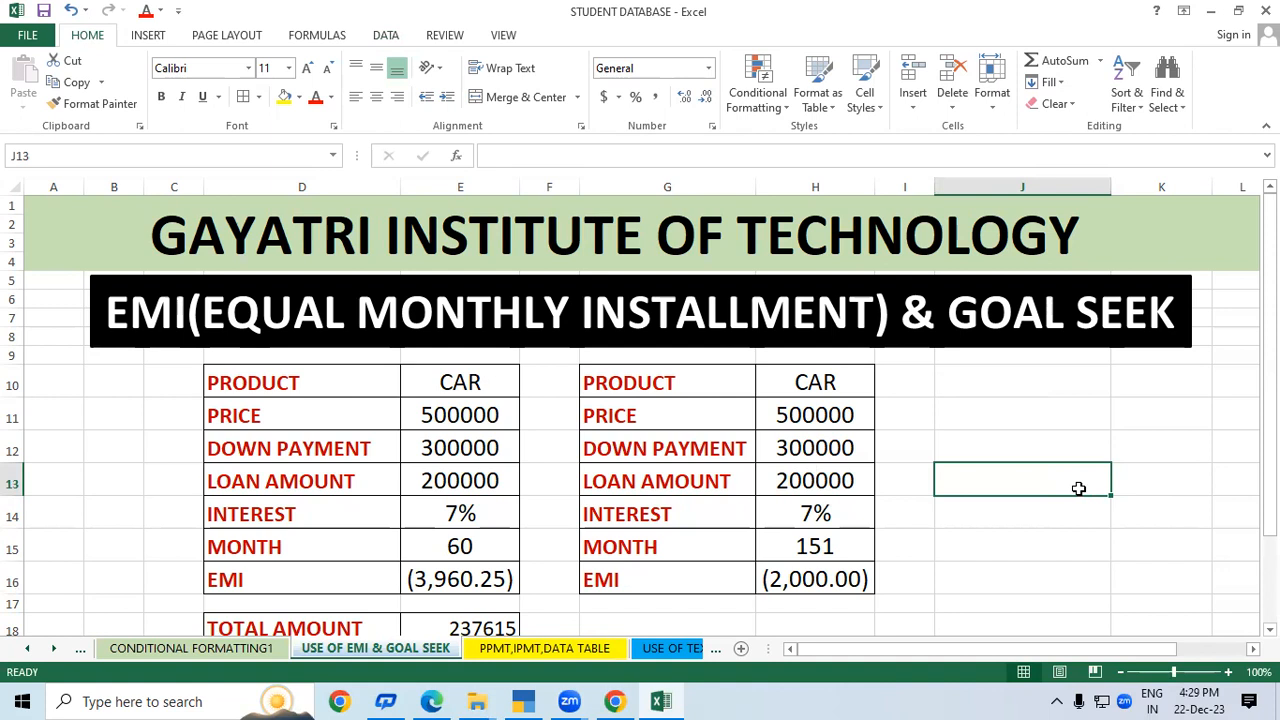
Step: Calculate the total repayment for the copied loan in H18 with the formula =2000*151
left_click(801, 623)
type("=")
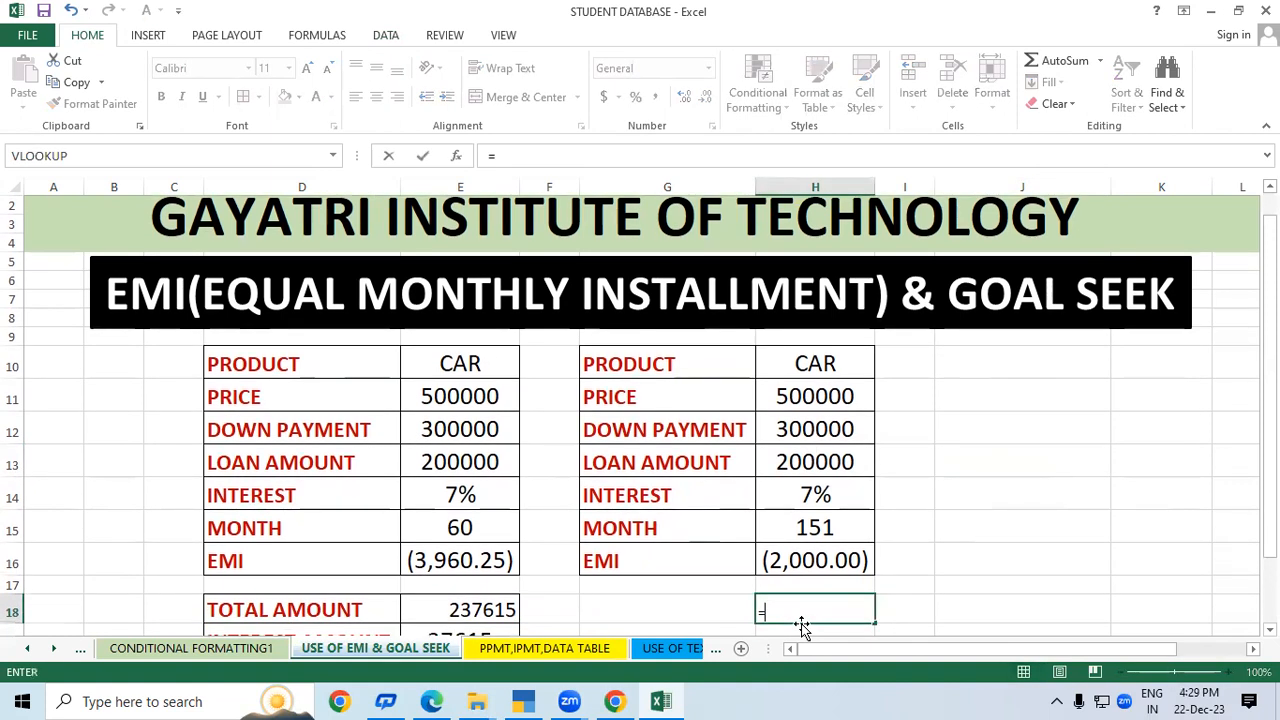
type("20000")
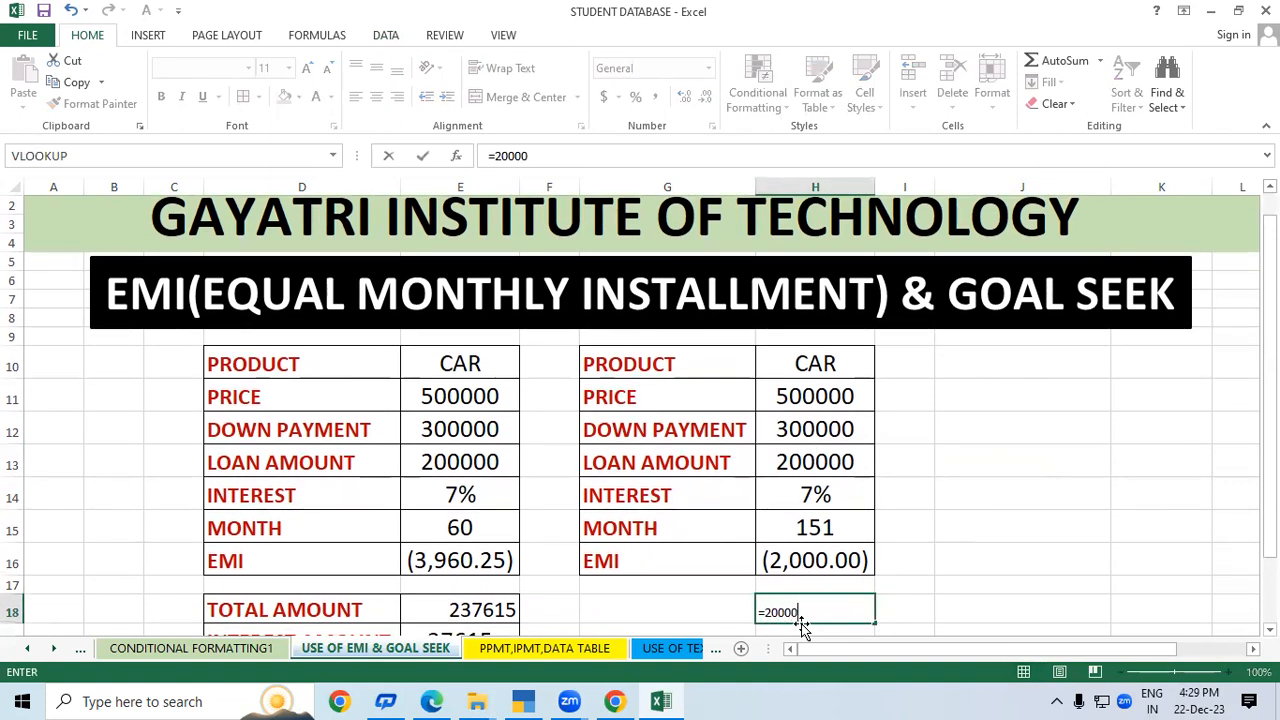
key("BackSpace")
type("*151")
key("Return")
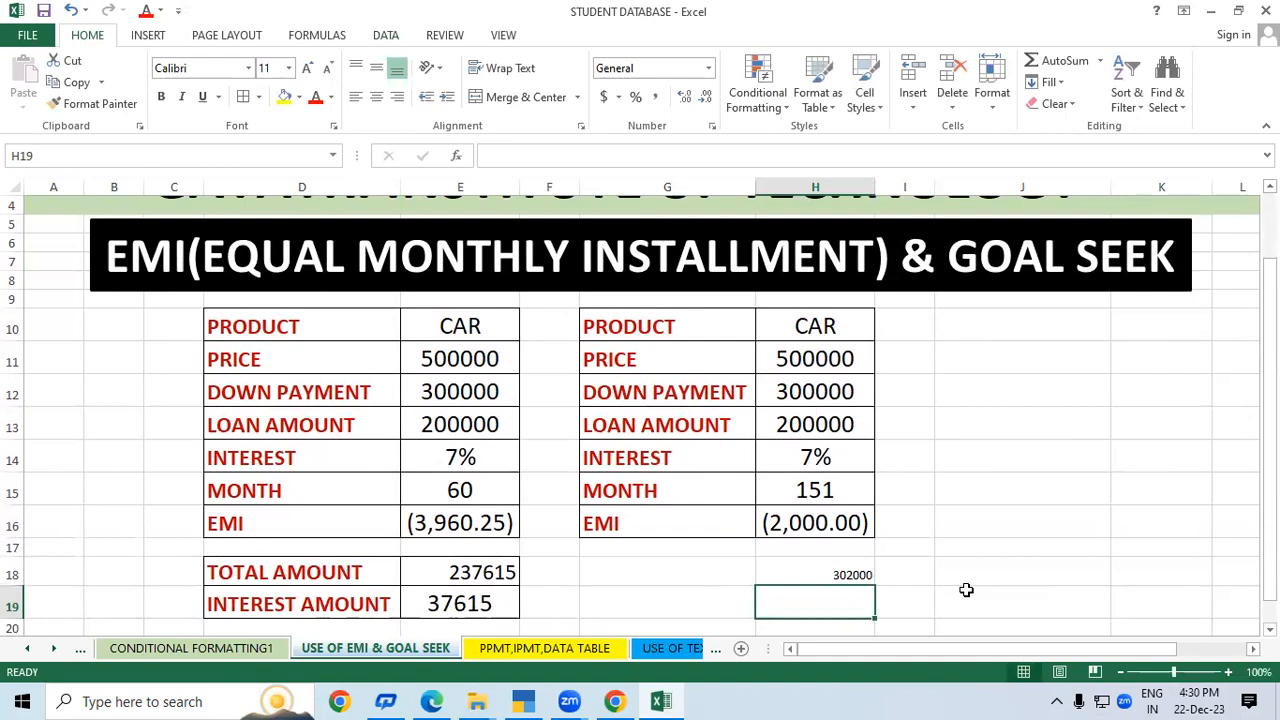
Step: Increase the font size of the total in H18 to 16 and compare it with the original total in E18
left_click(837, 574)
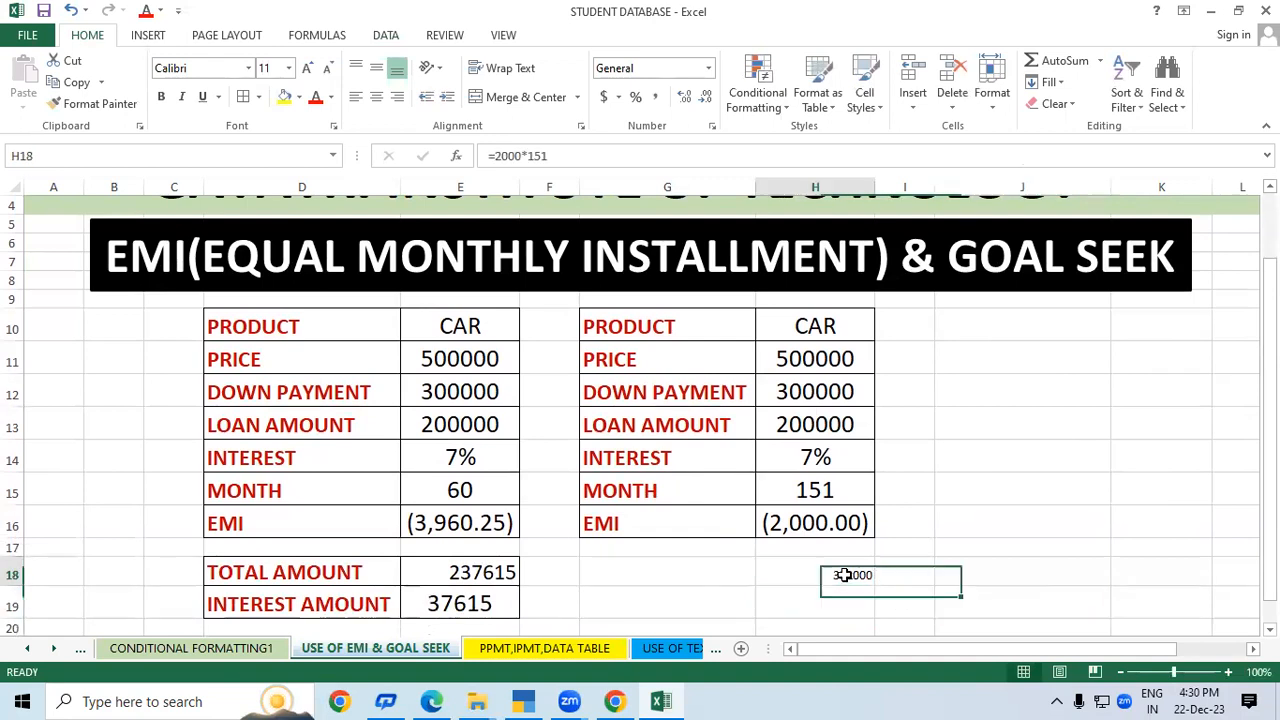
left_click(309, 68)
left_click(309, 68)
left_click(309, 68)
left_click(1116, 496)
left_click(468, 574)
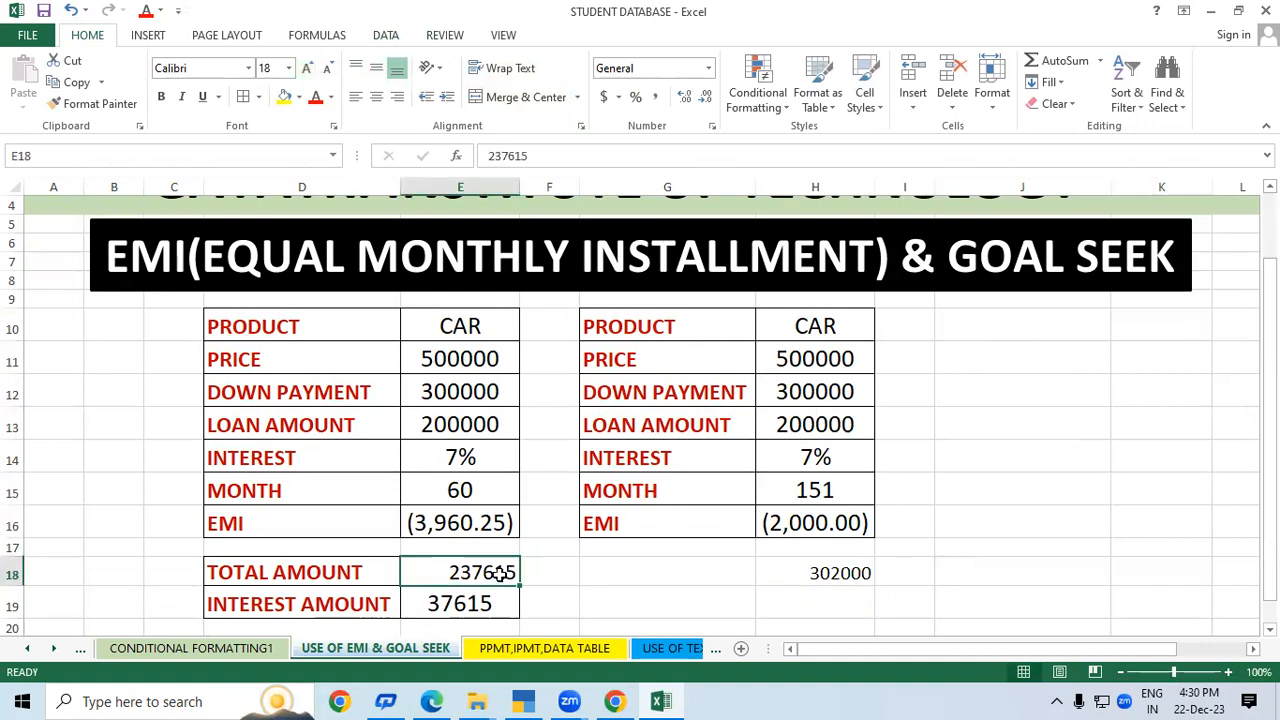
left_click(803, 568)
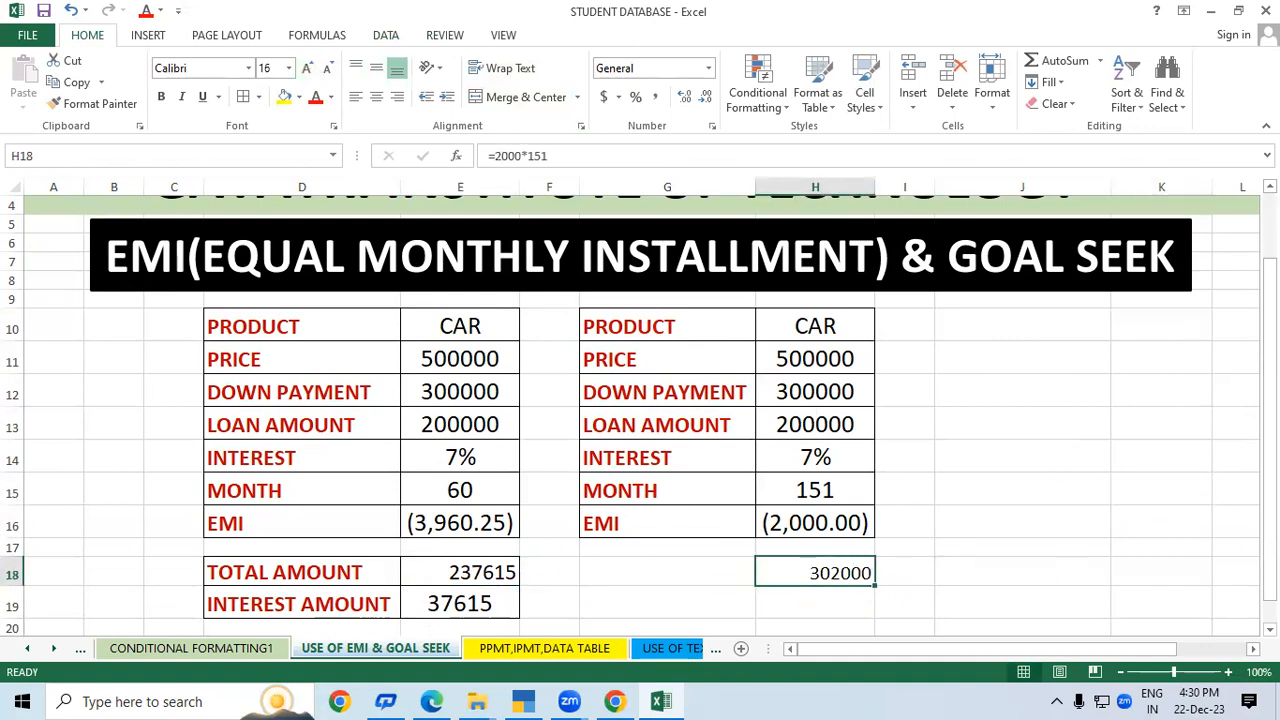
Step: Compare the month, EMI, total and interest cells of the original loan table with those of the copied loan
left_click(1243, 540)
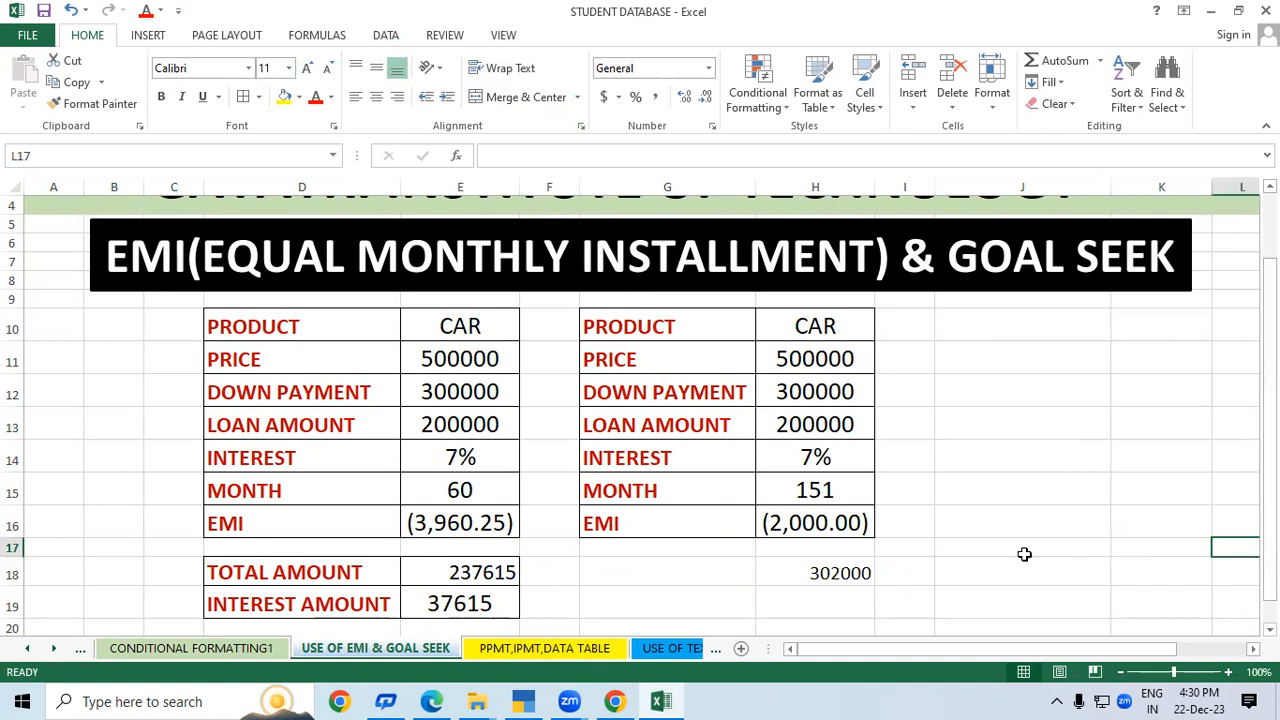
left_click(773, 491)
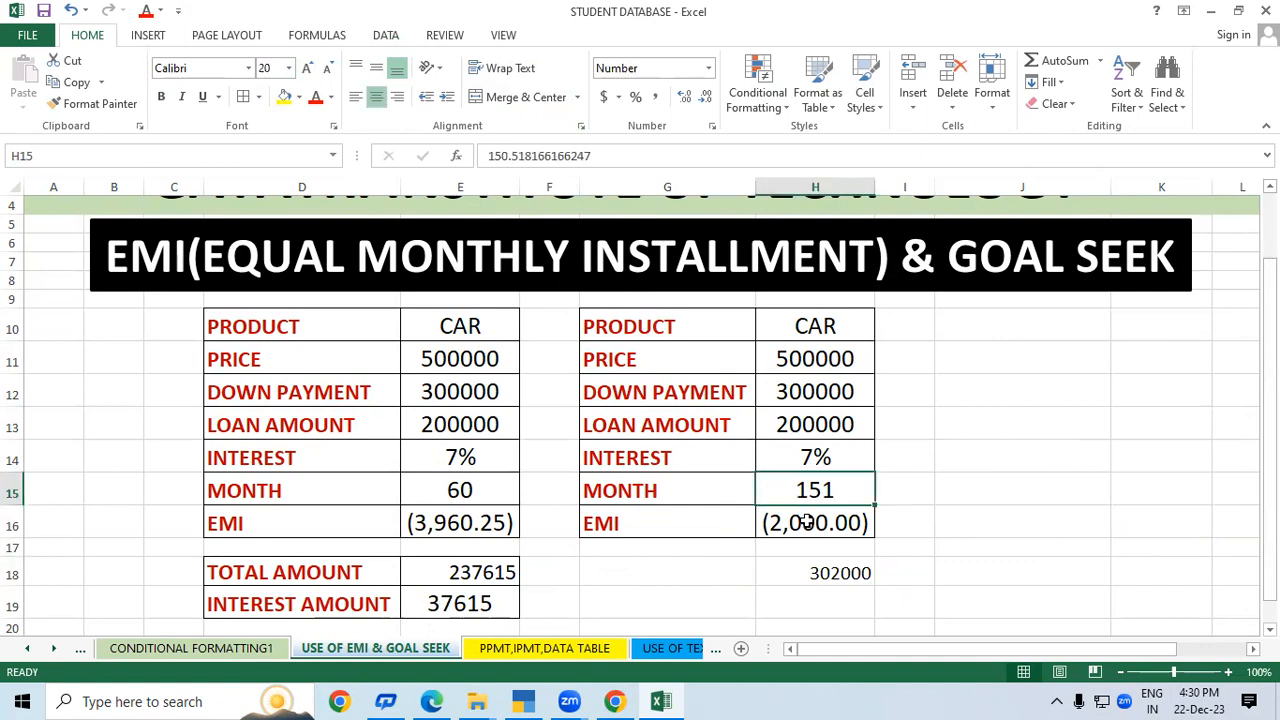
left_click(806, 521)
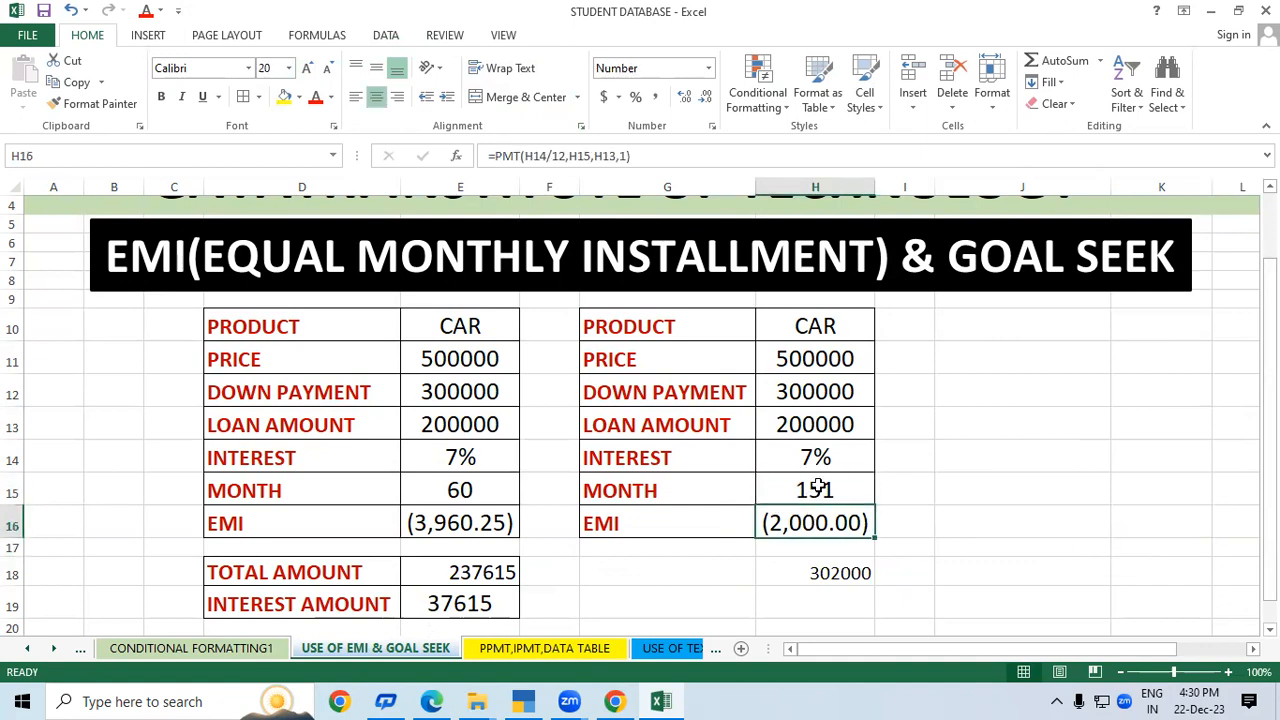
left_click(818, 487)
left_click(812, 572)
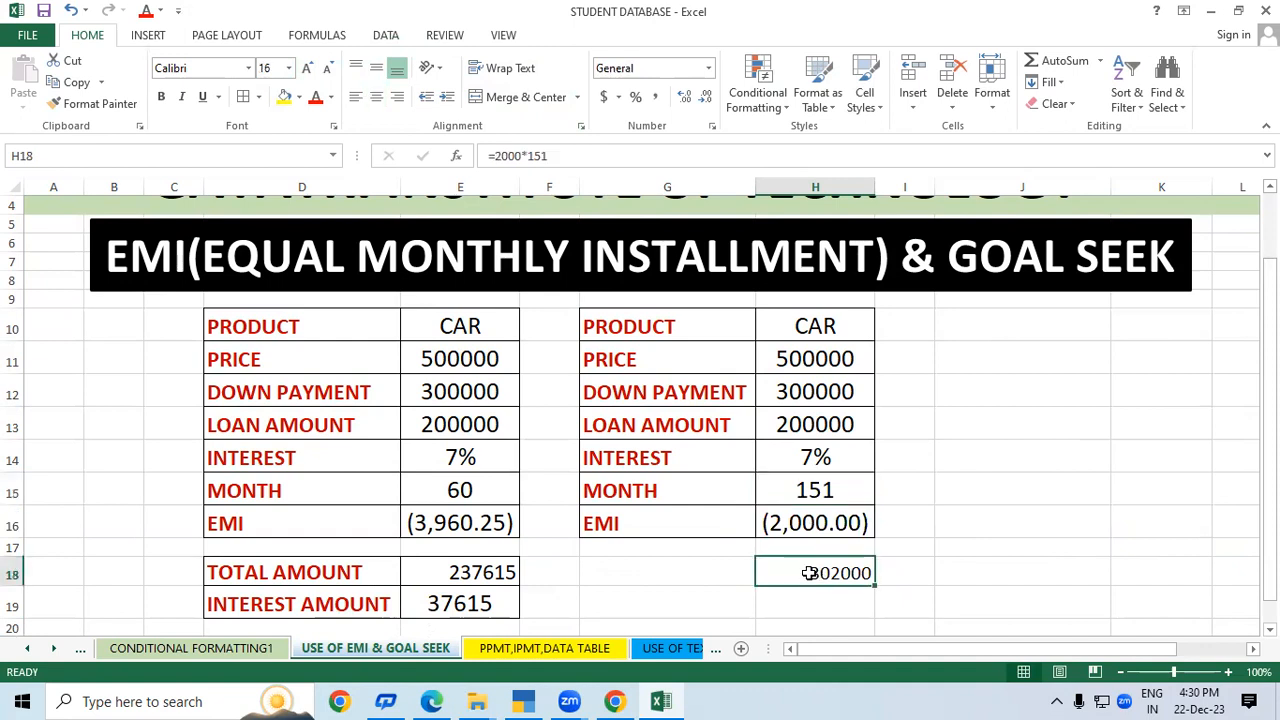
left_click(478, 489)
left_click(491, 600)
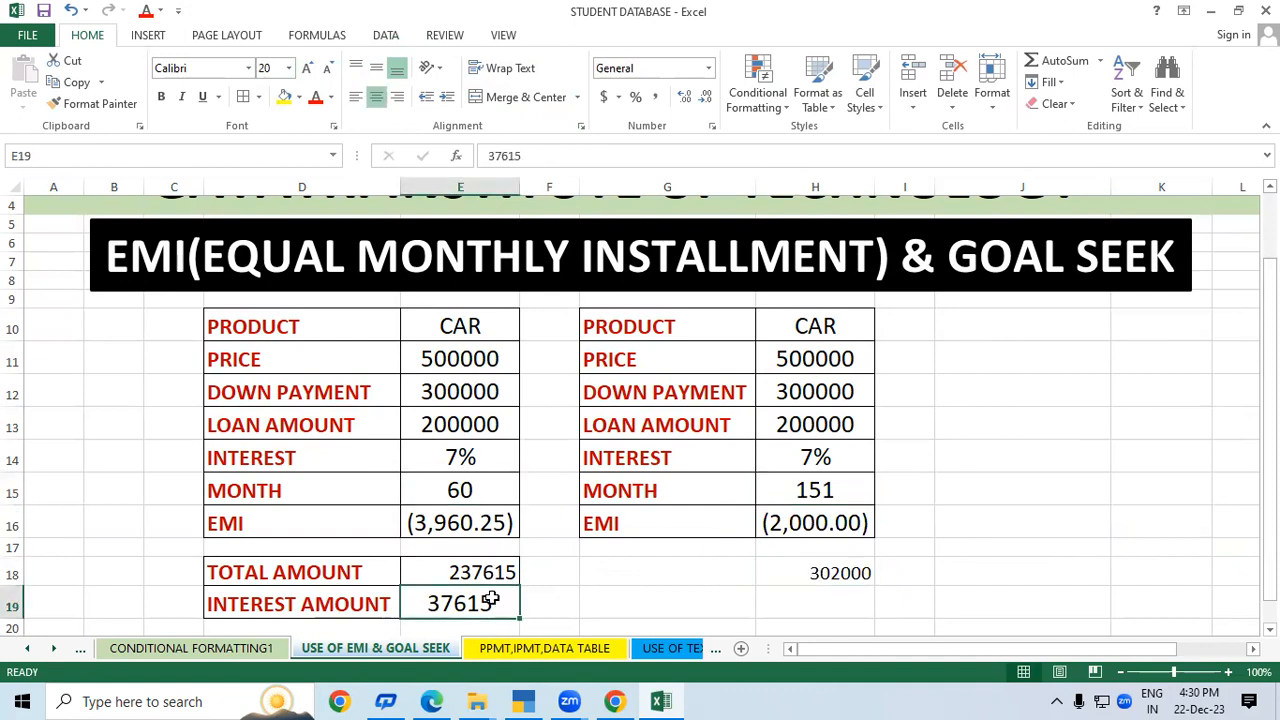
left_click(940, 509)
left_click(432, 602)
left_click(460, 489)
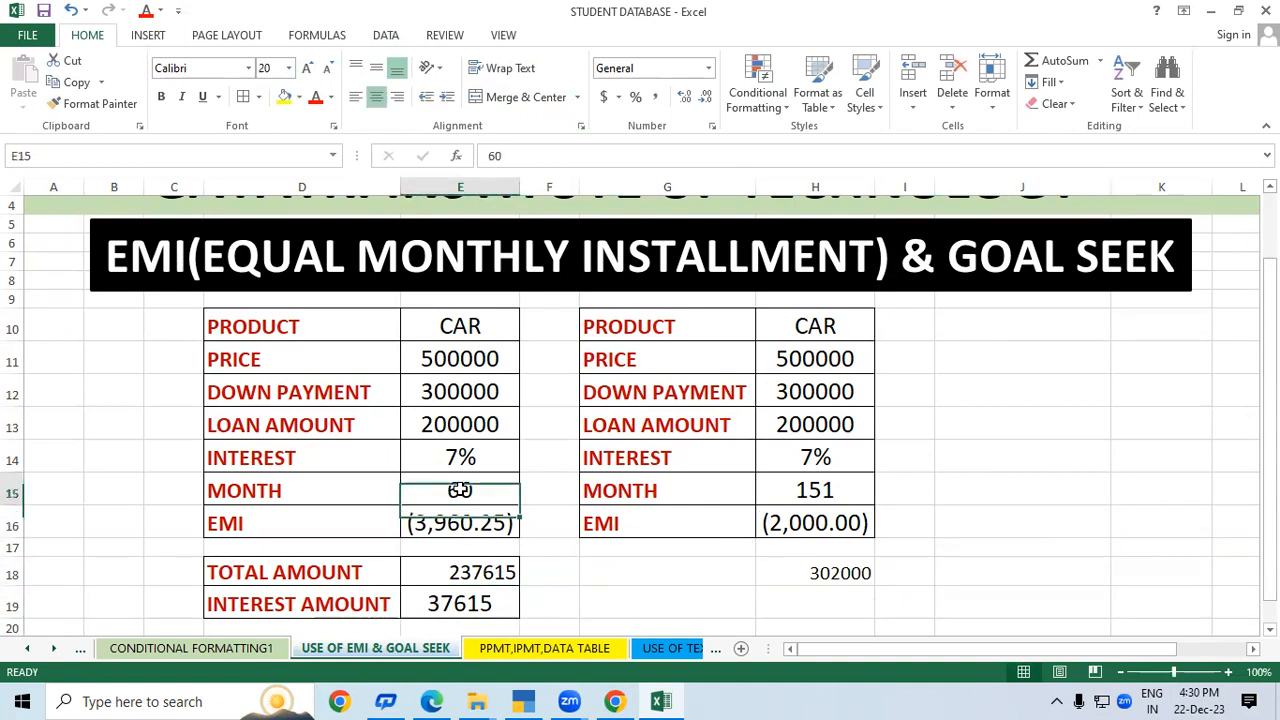
Step: Enter 102000 in H19 as the interest amount for the copied loan
left_click(848, 596)
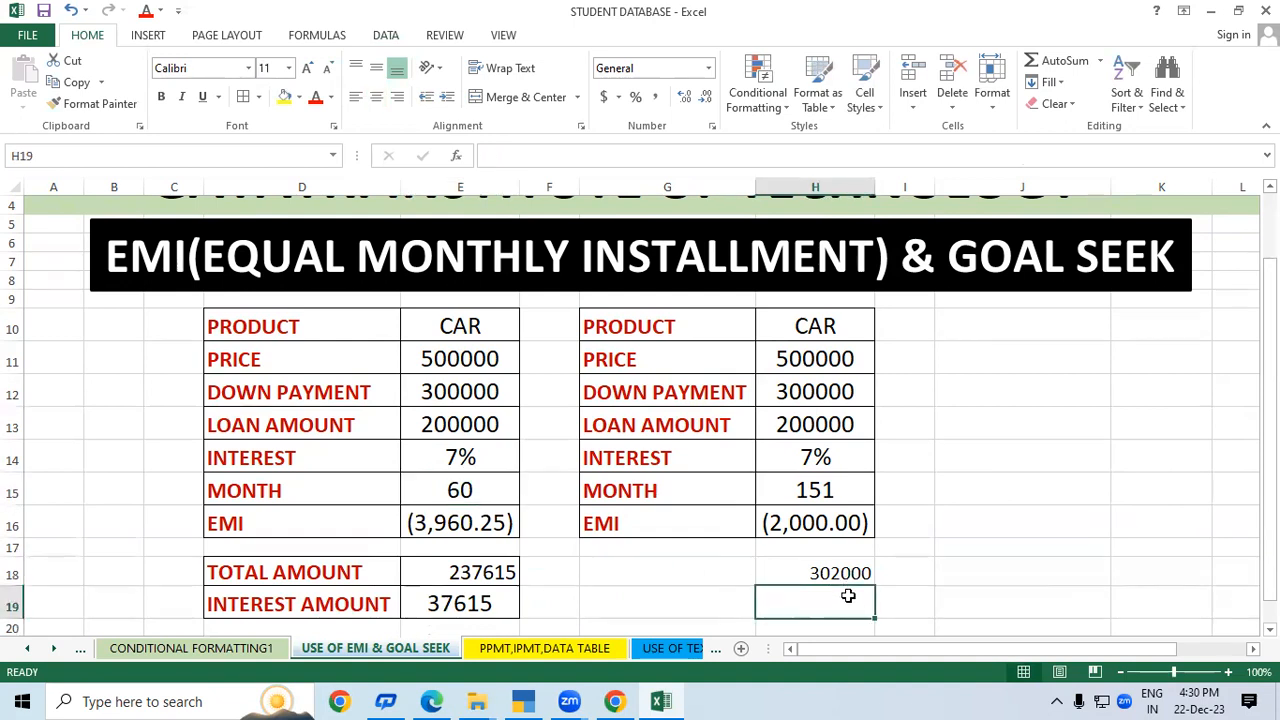
left_click(815, 489)
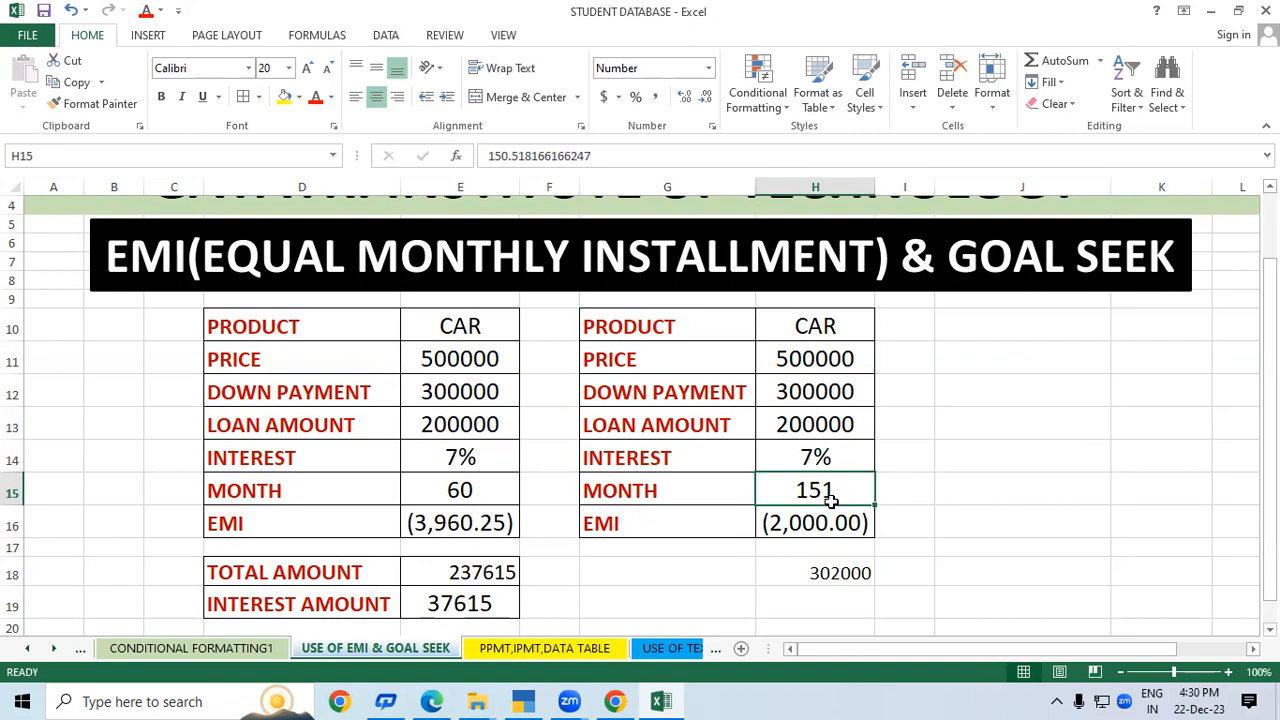
left_click(940, 522)
left_click(826, 594)
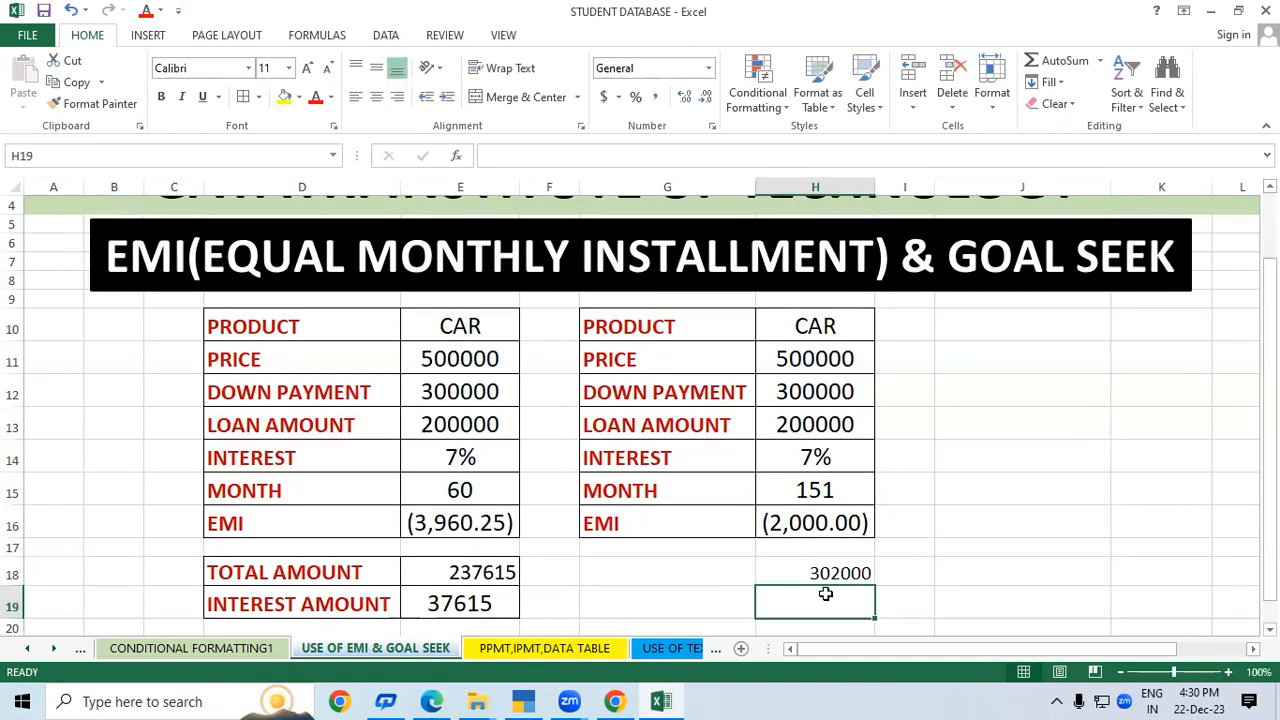
type("102000")
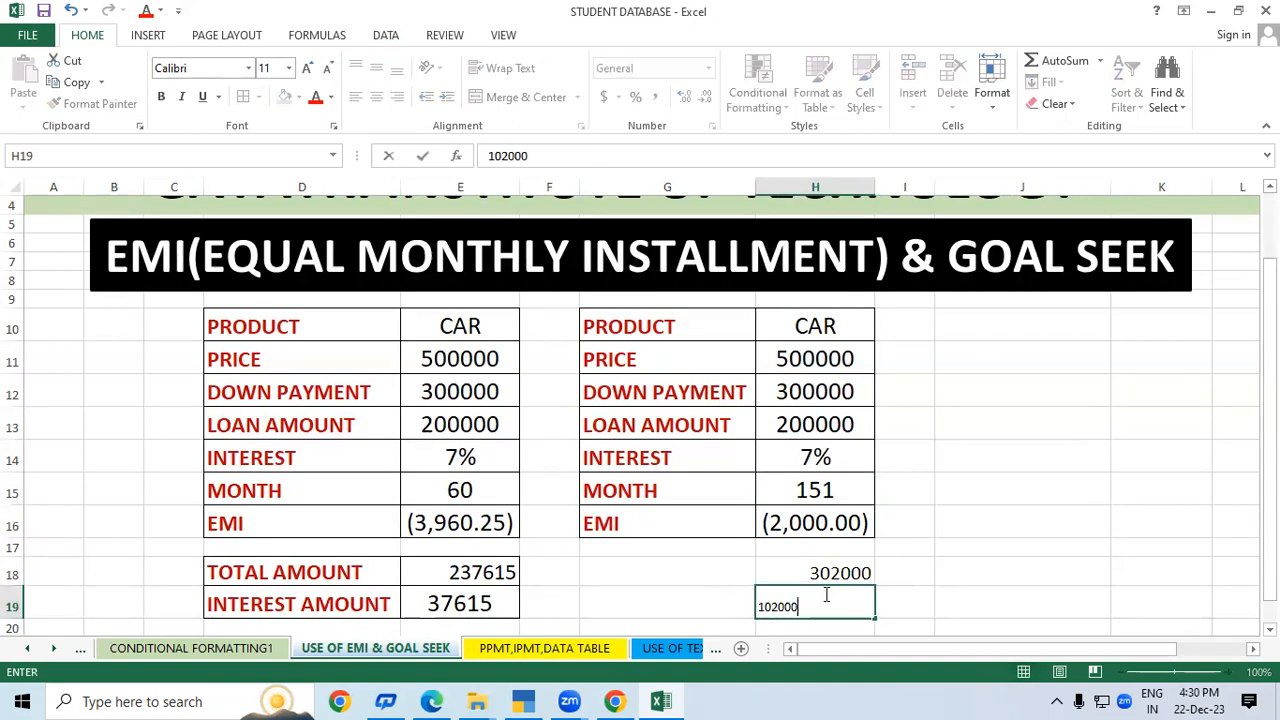
left_click(1005, 606)
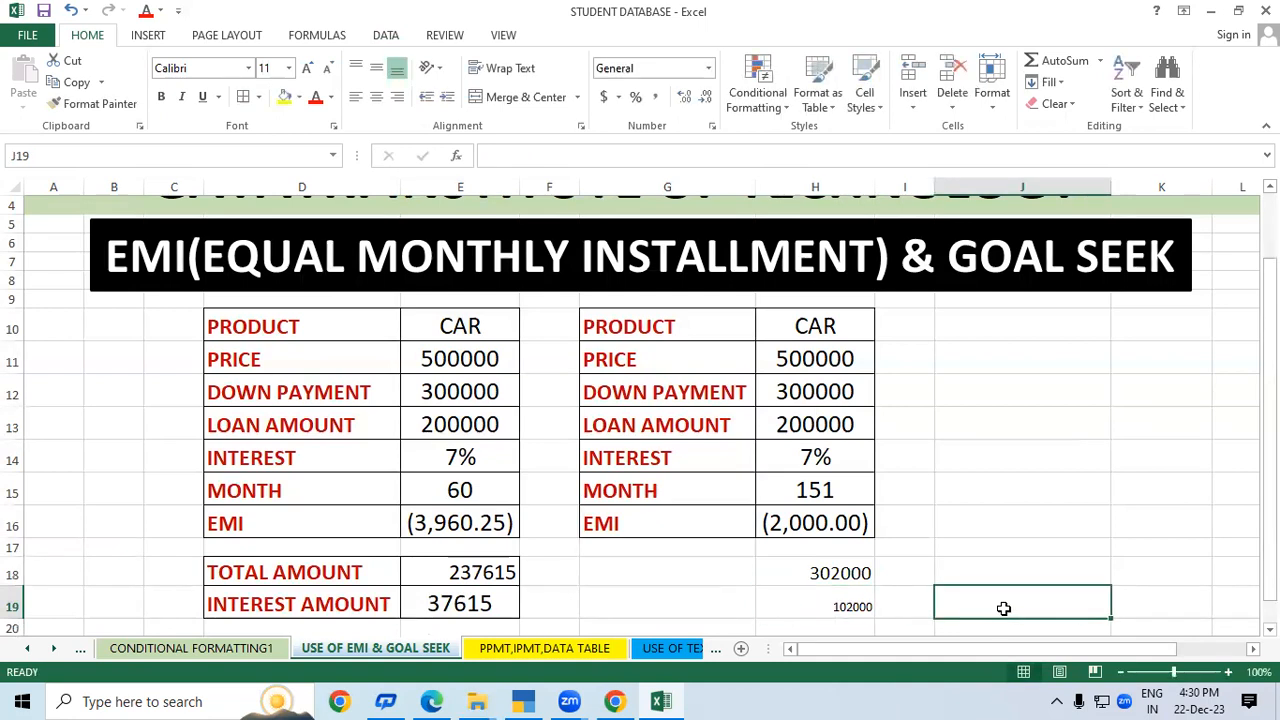
Step: Copy the TOTAL AMOUNT and INTEREST AMOUNT labels from D18:D19 into G18:G19
left_click_drag(277, 571, 294, 594)
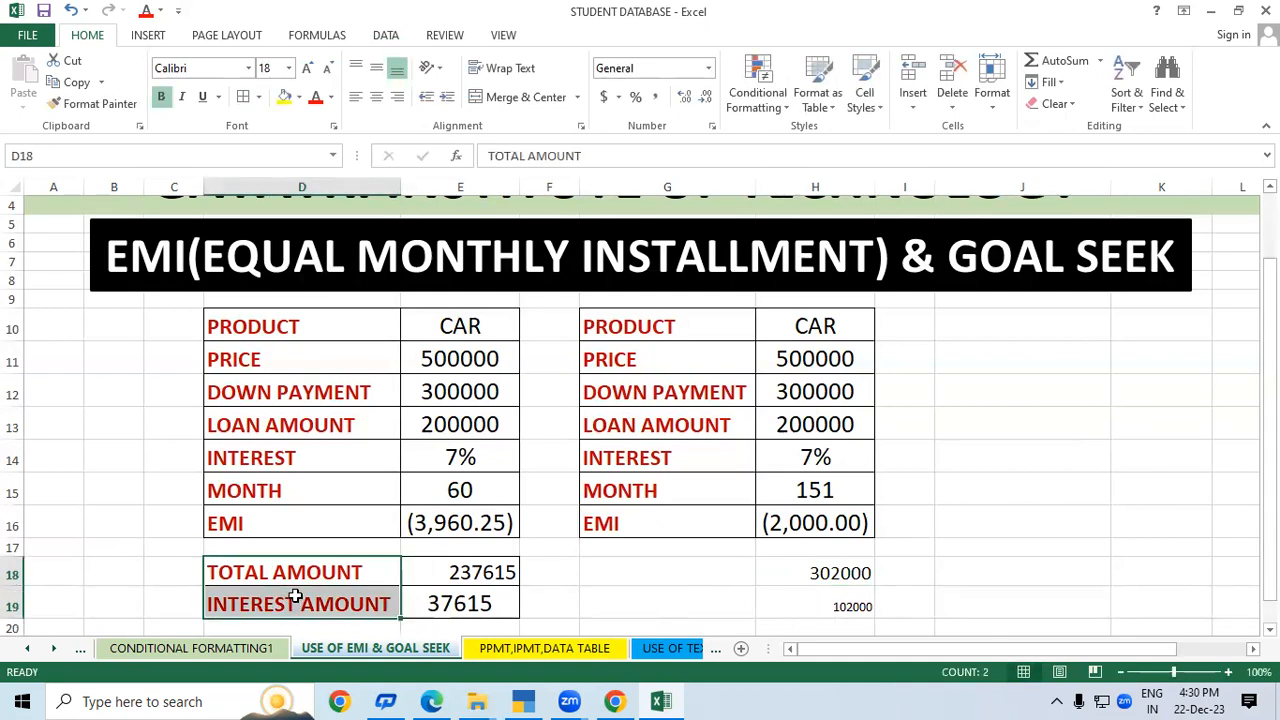
right_click(295, 598)
left_click(356, 255)
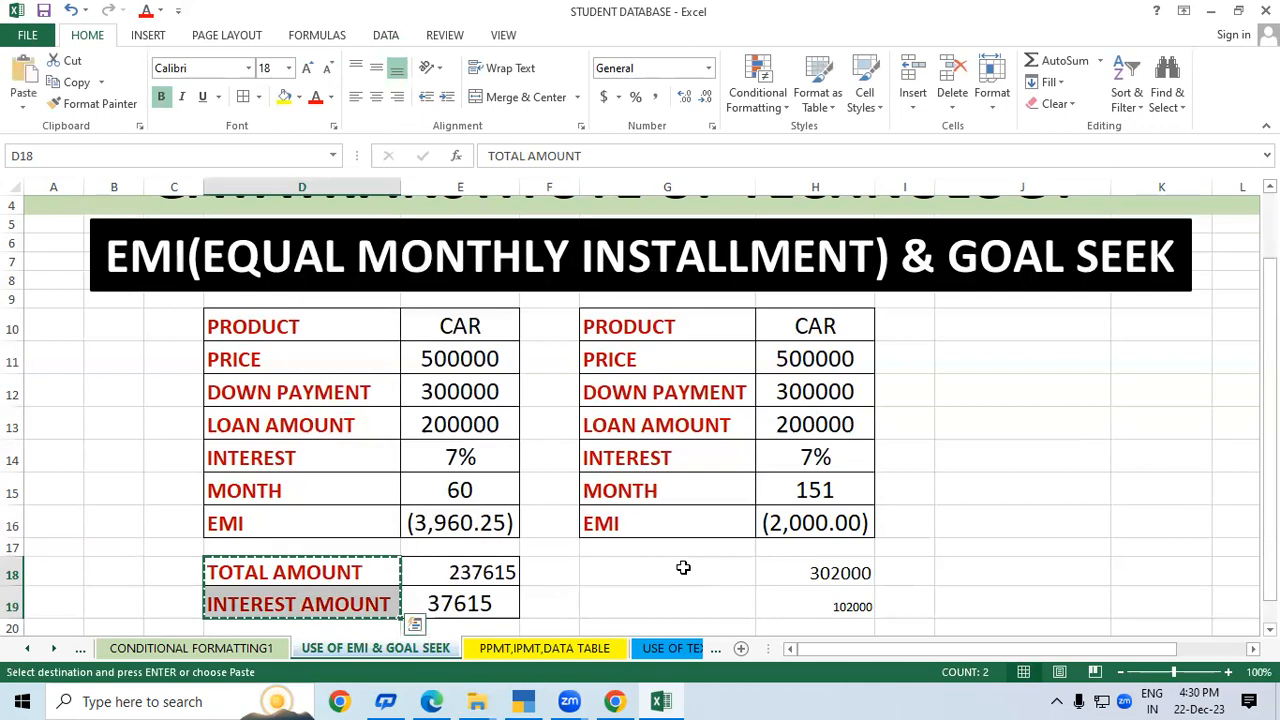
left_click(683, 575)
right_click(683, 575)
left_click(735, 278)
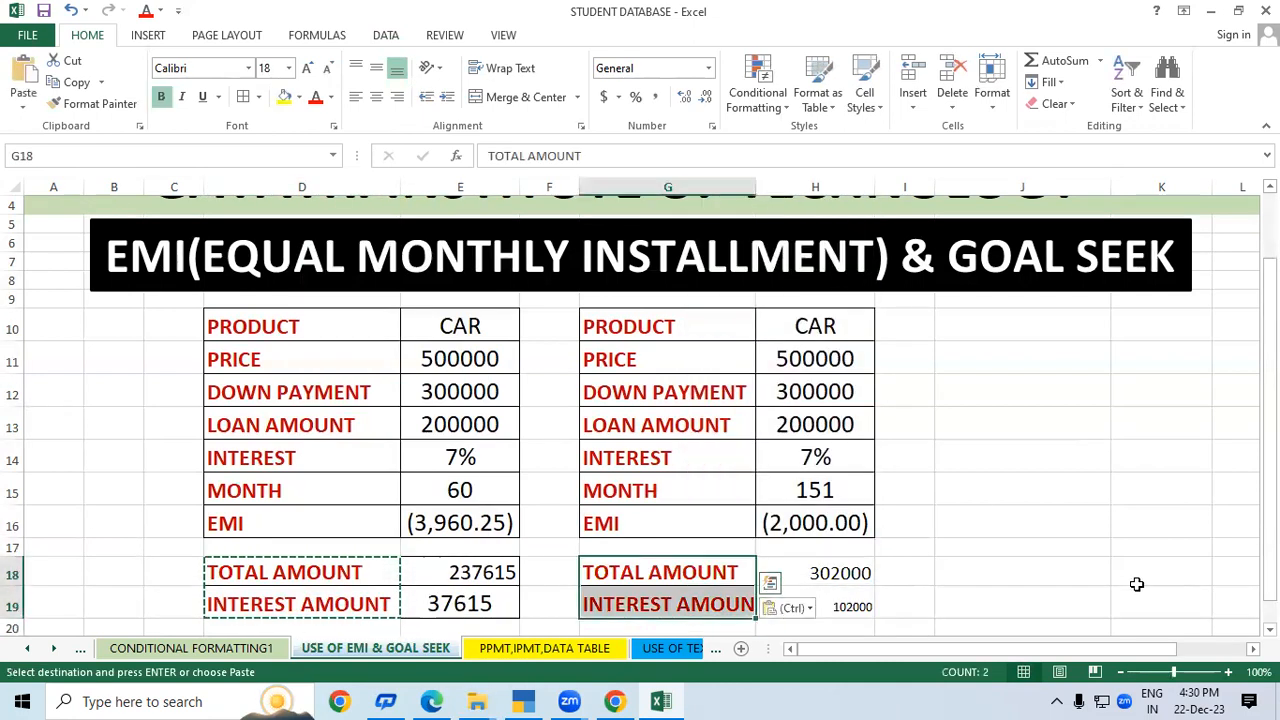
left_click(1135, 550)
Step: Apply borders to G18:H19 and autofit column G to its labels
left_click_drag(714, 567, 800, 603)
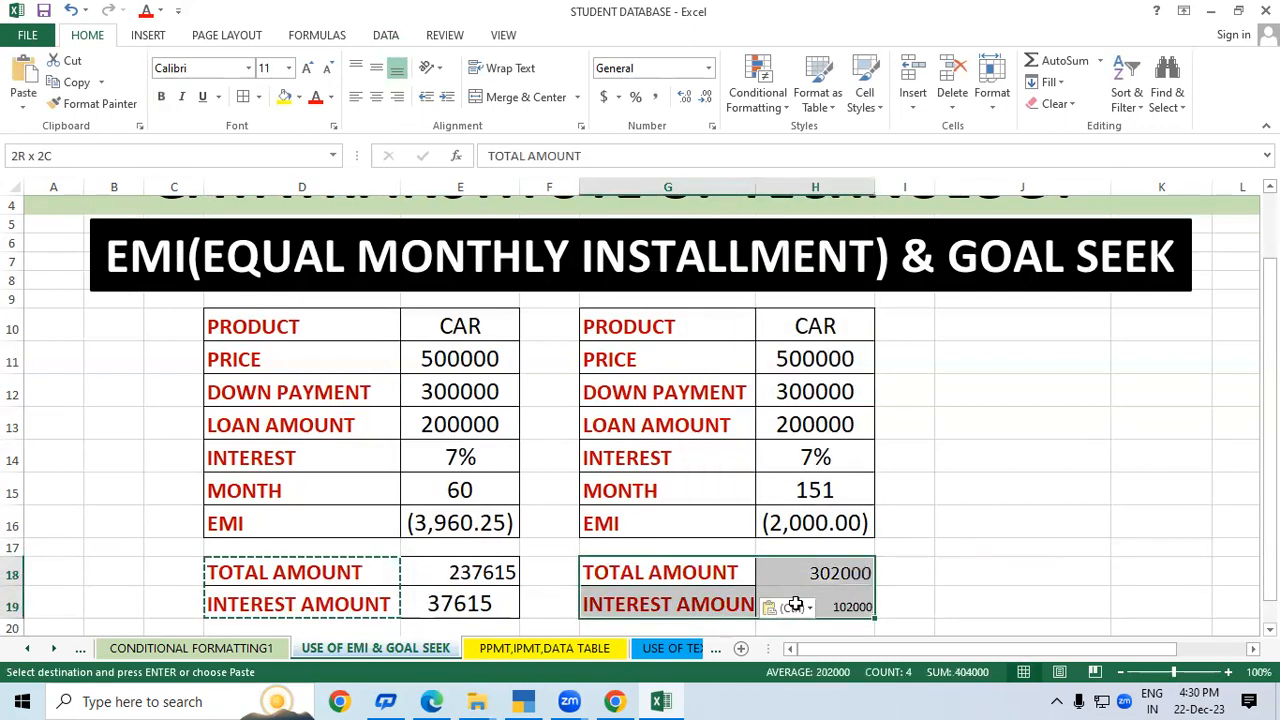
left_click(240, 96)
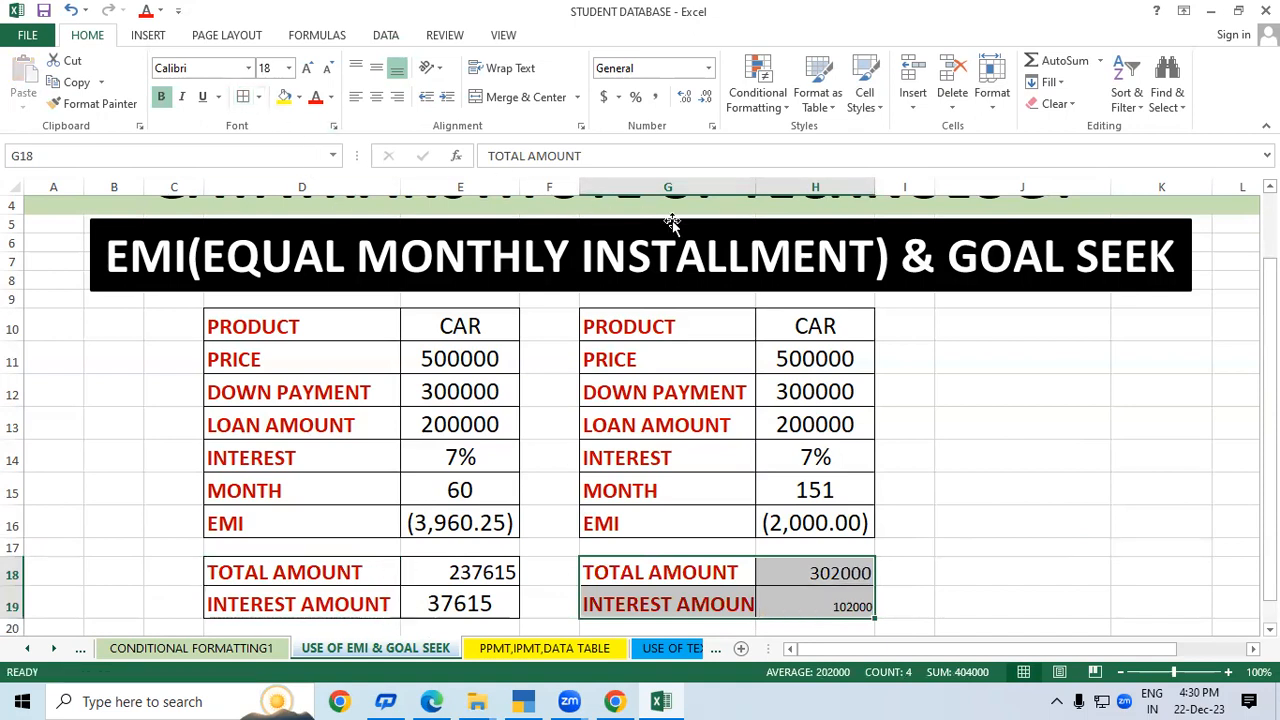
double_click(754, 183)
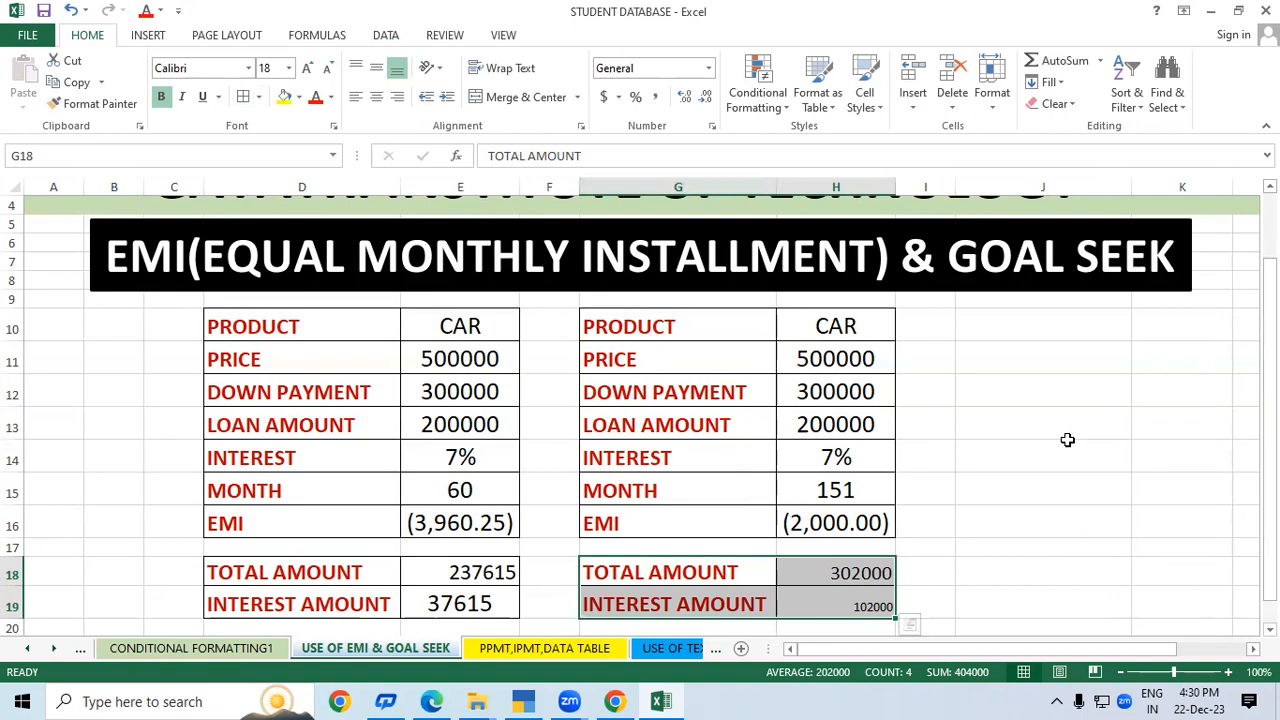
left_click(998, 467)
Step: Copy the formatting of the interest amount in E19 onto H19 with Format Painter
left_click(486, 602)
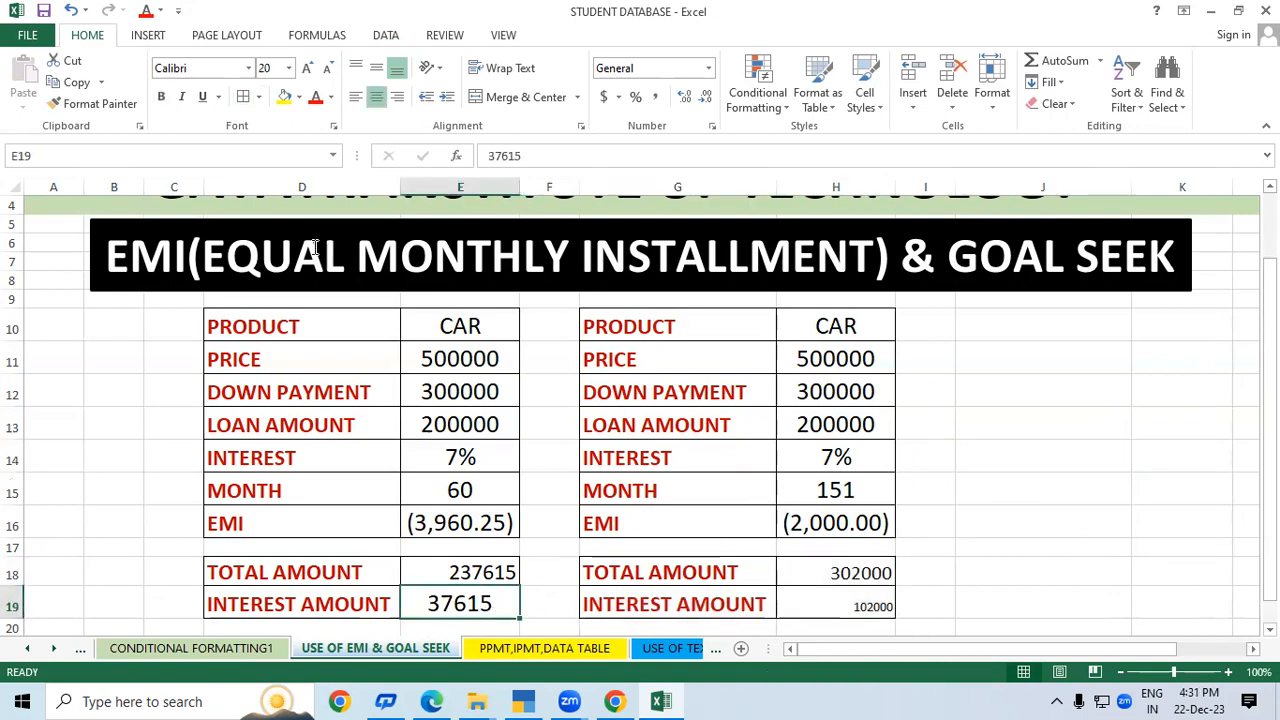
left_click(130, 104)
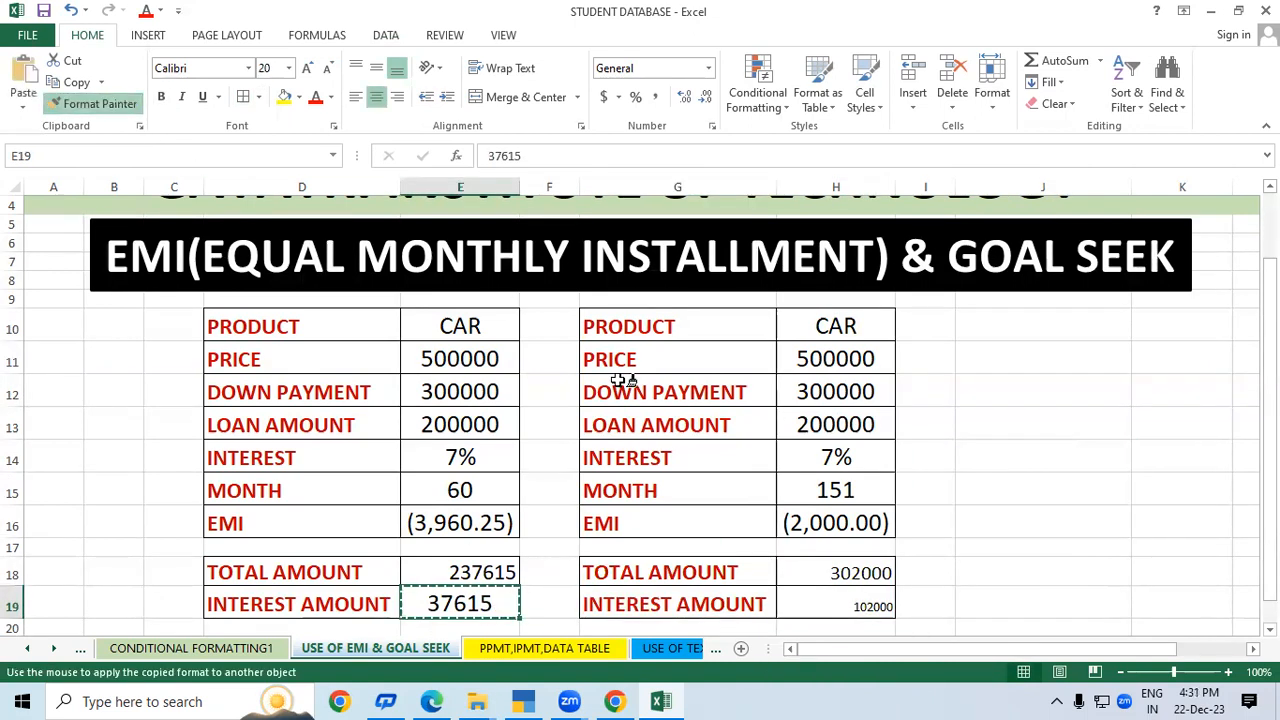
left_click(826, 604)
left_click(1118, 548)
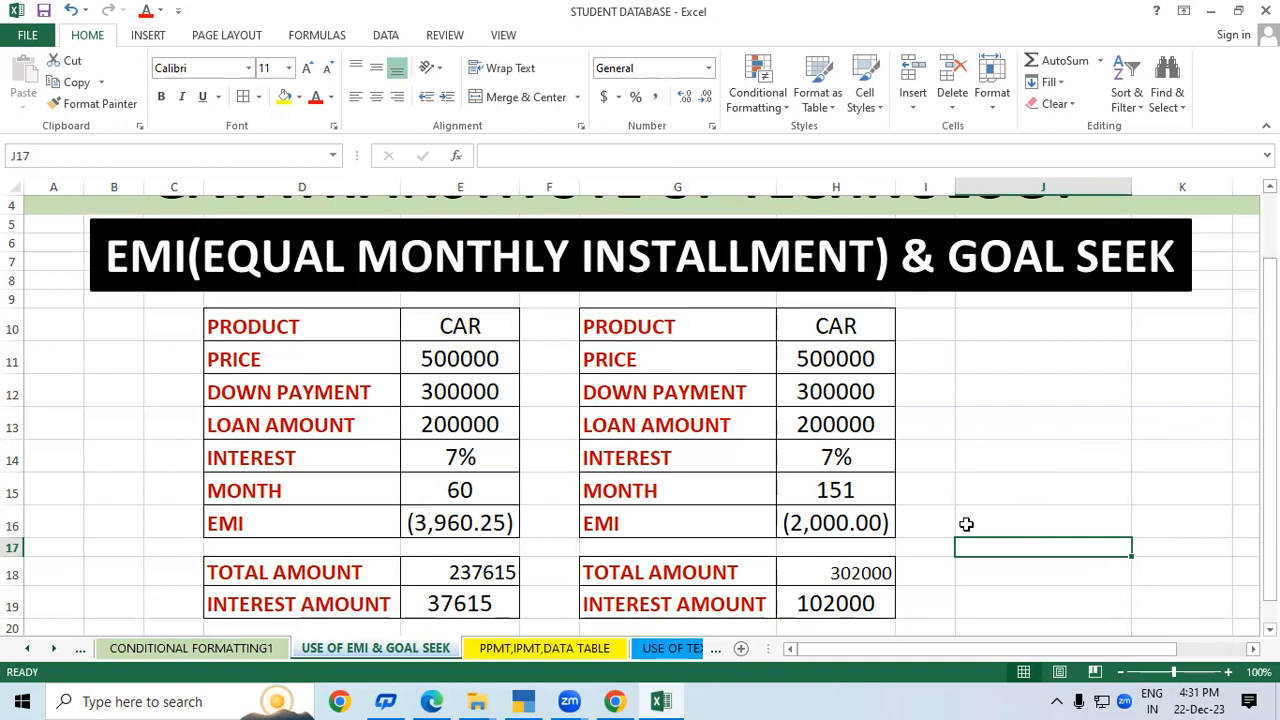
left_click(966, 466)
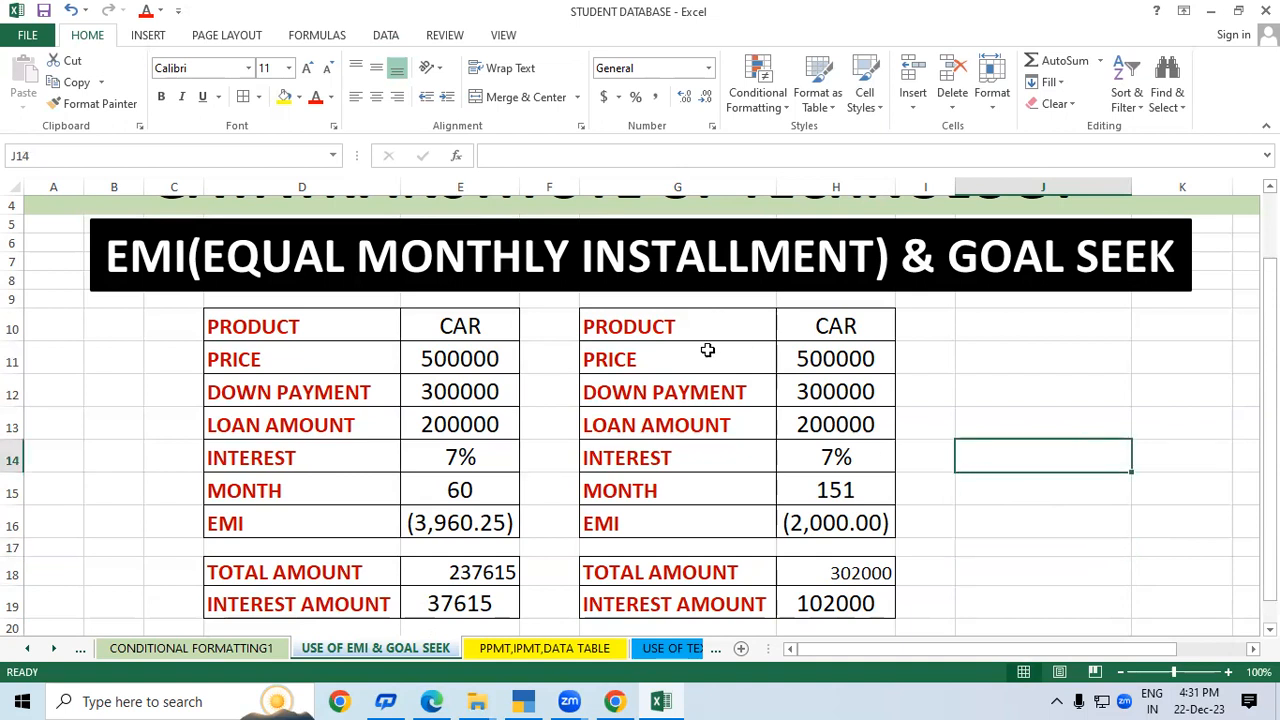
Step: Copy the original loan table D10:E16 and paste it starting at J10
left_click_drag(329, 316, 429, 526)
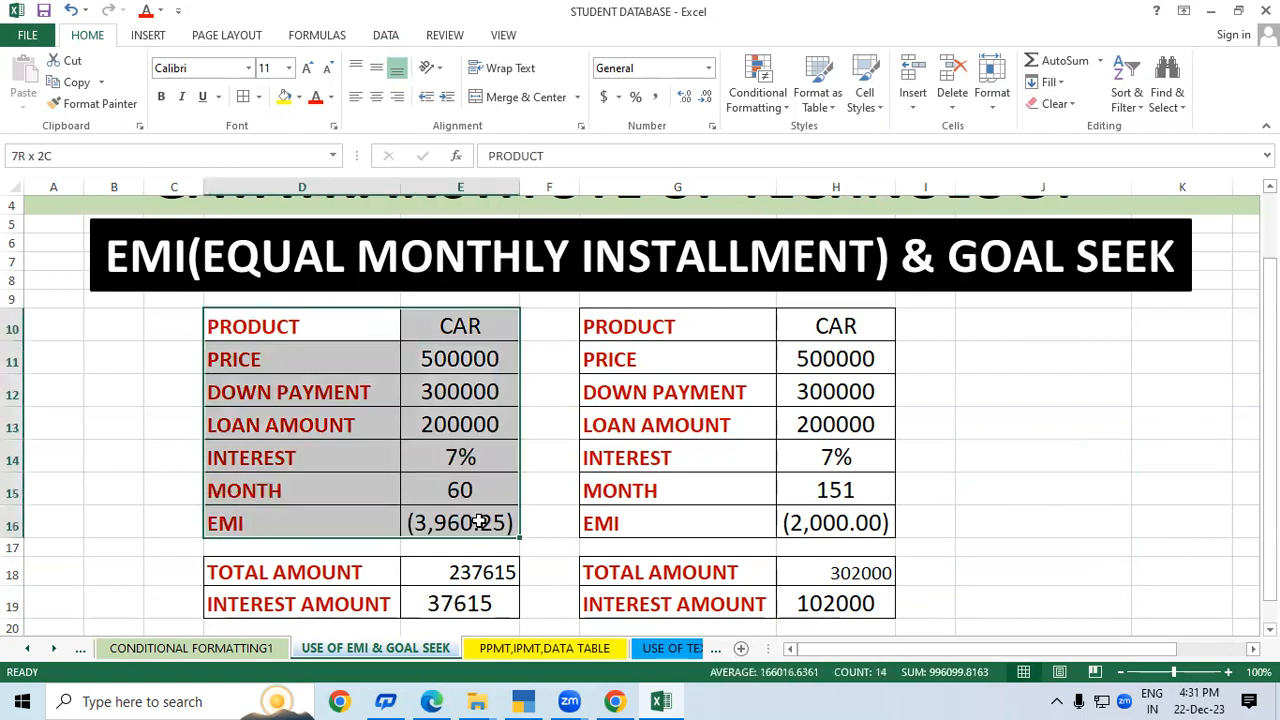
right_click(425, 437)
left_click(470, 84)
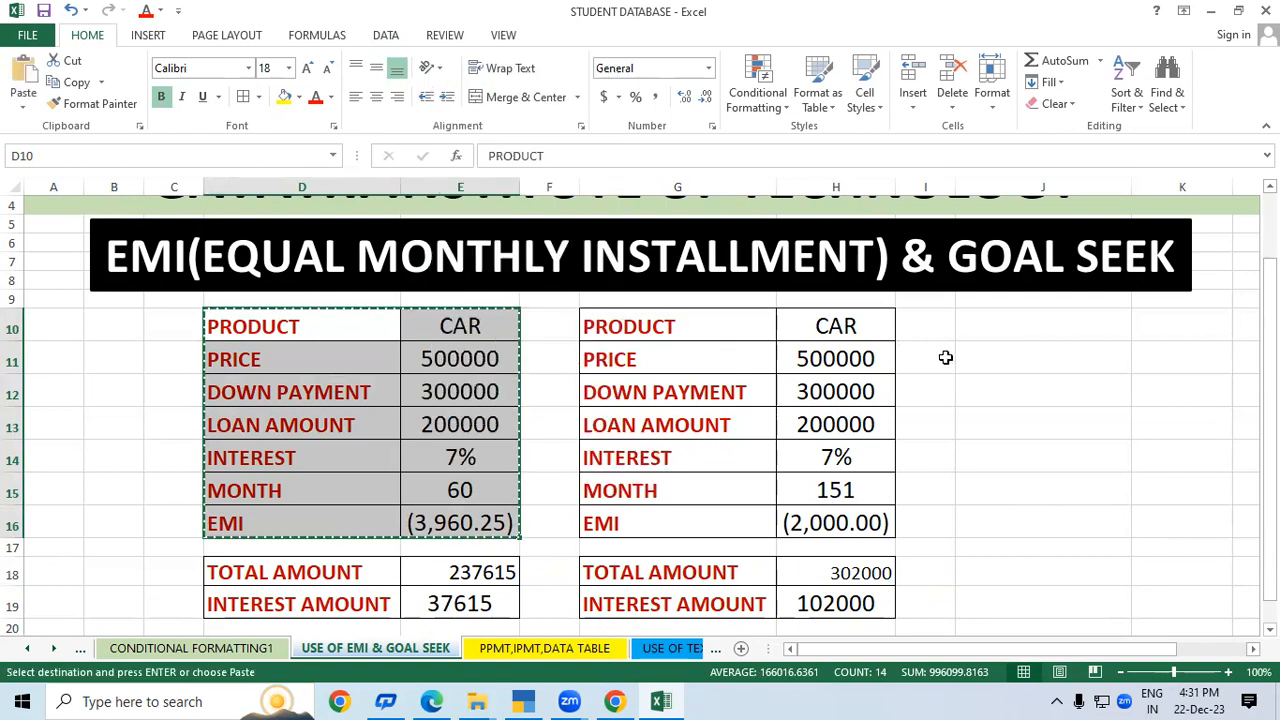
left_click(1010, 327)
right_click(1010, 327)
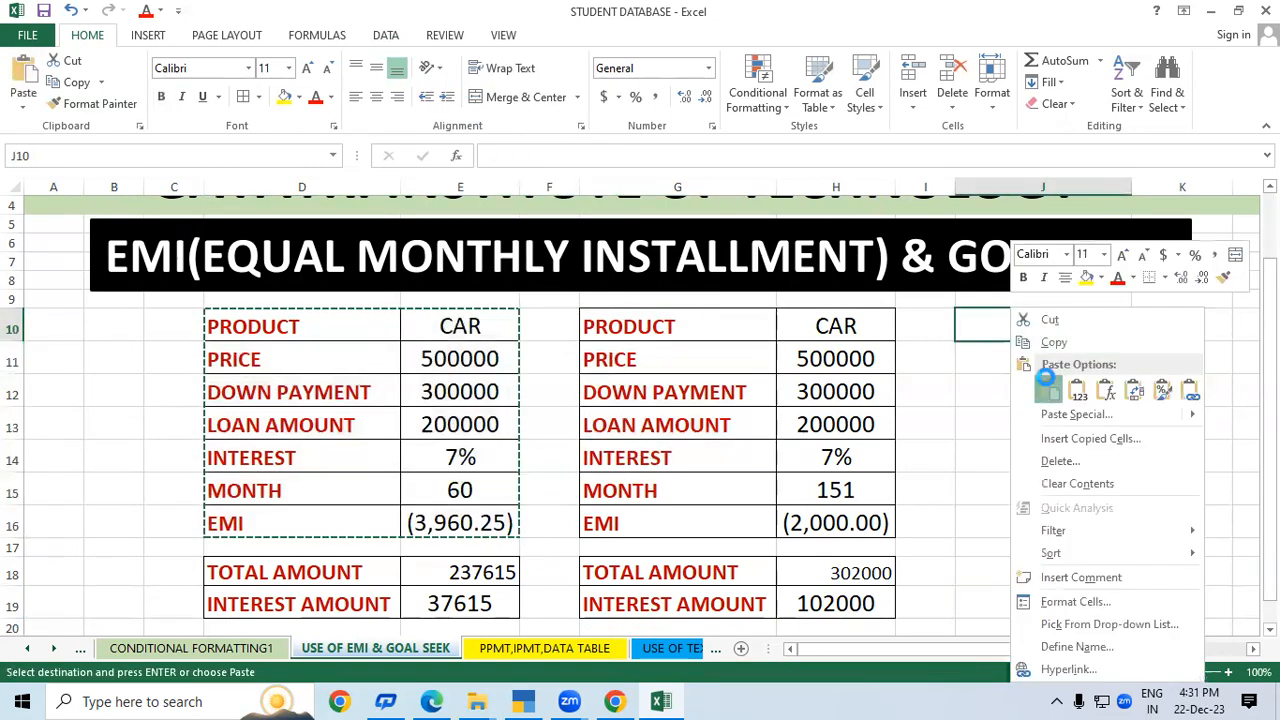
left_click(1048, 385)
left_click(1254, 648)
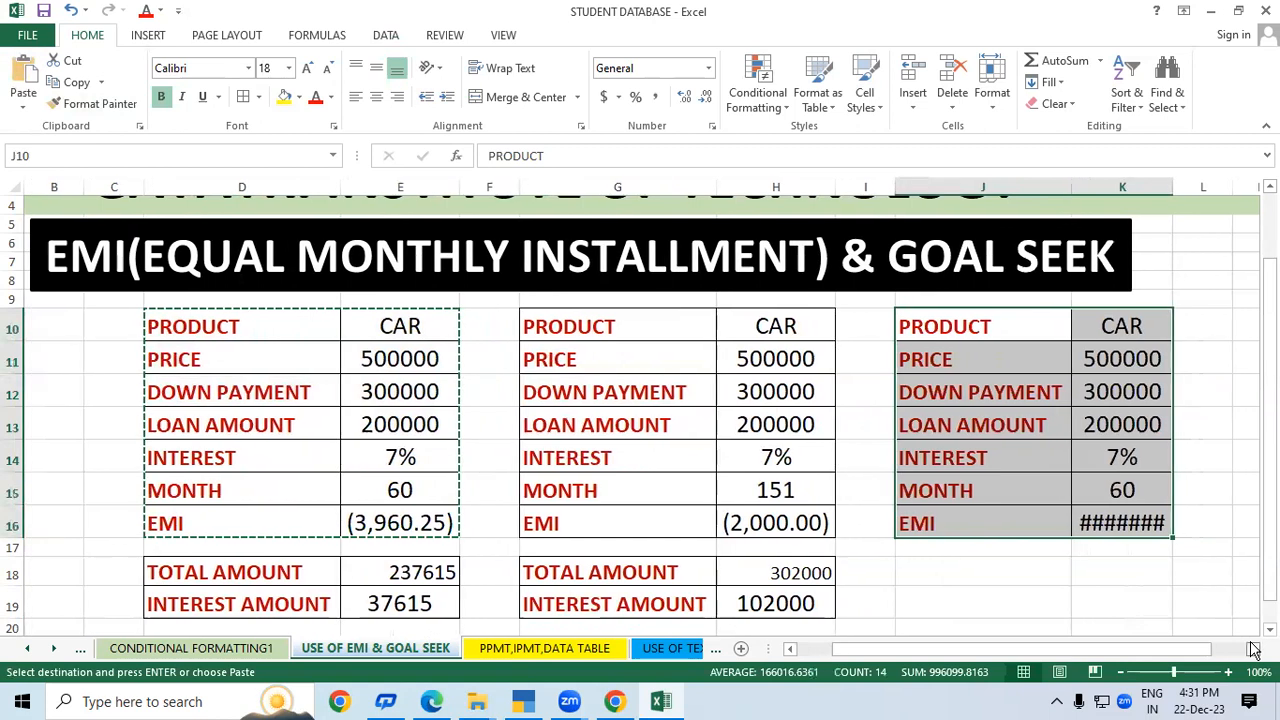
left_click(1254, 648)
left_click(1254, 648)
left_click(1254, 648)
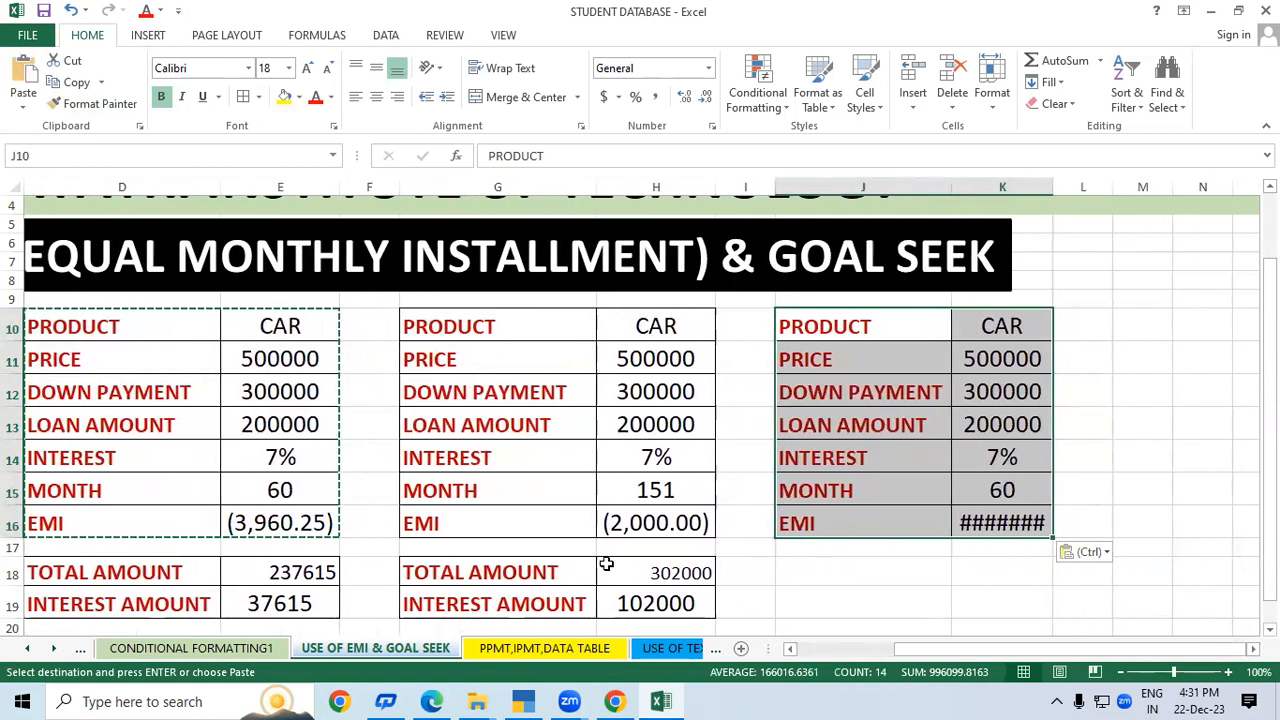
Step: Review the interest amounts in E19 and H19, and autofit column K to its contents
left_click(255, 601)
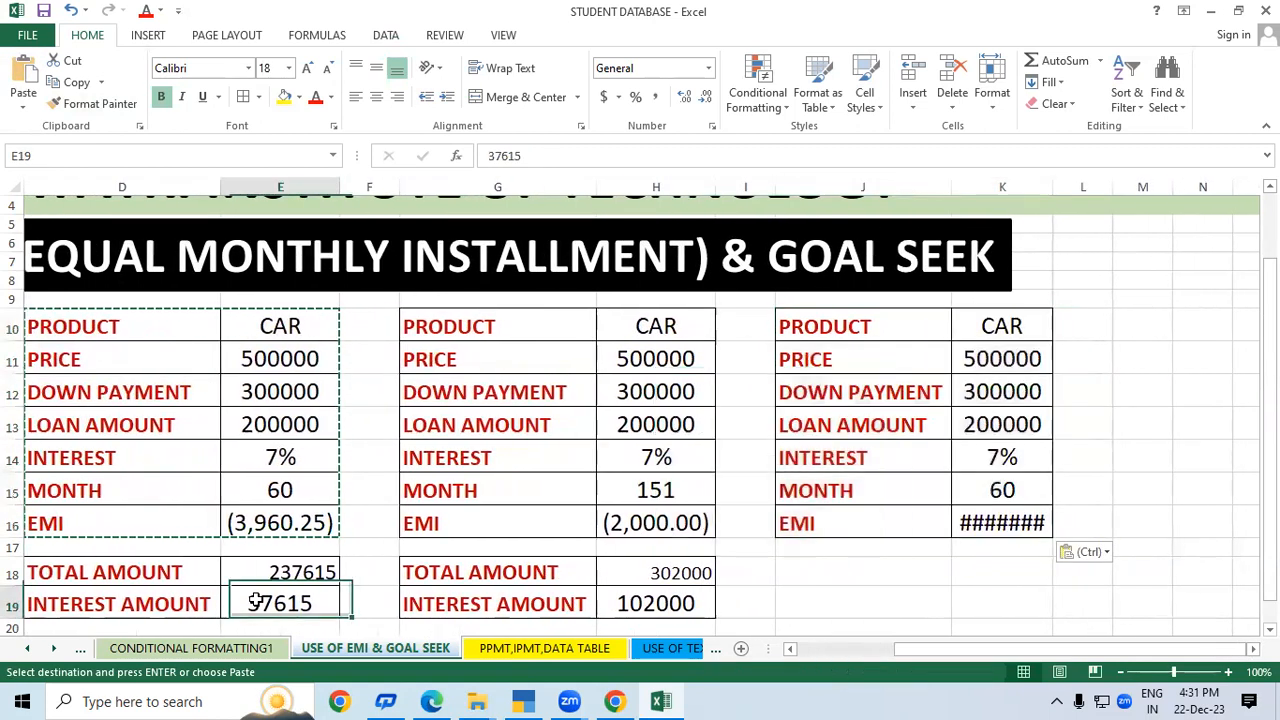
left_click(673, 491)
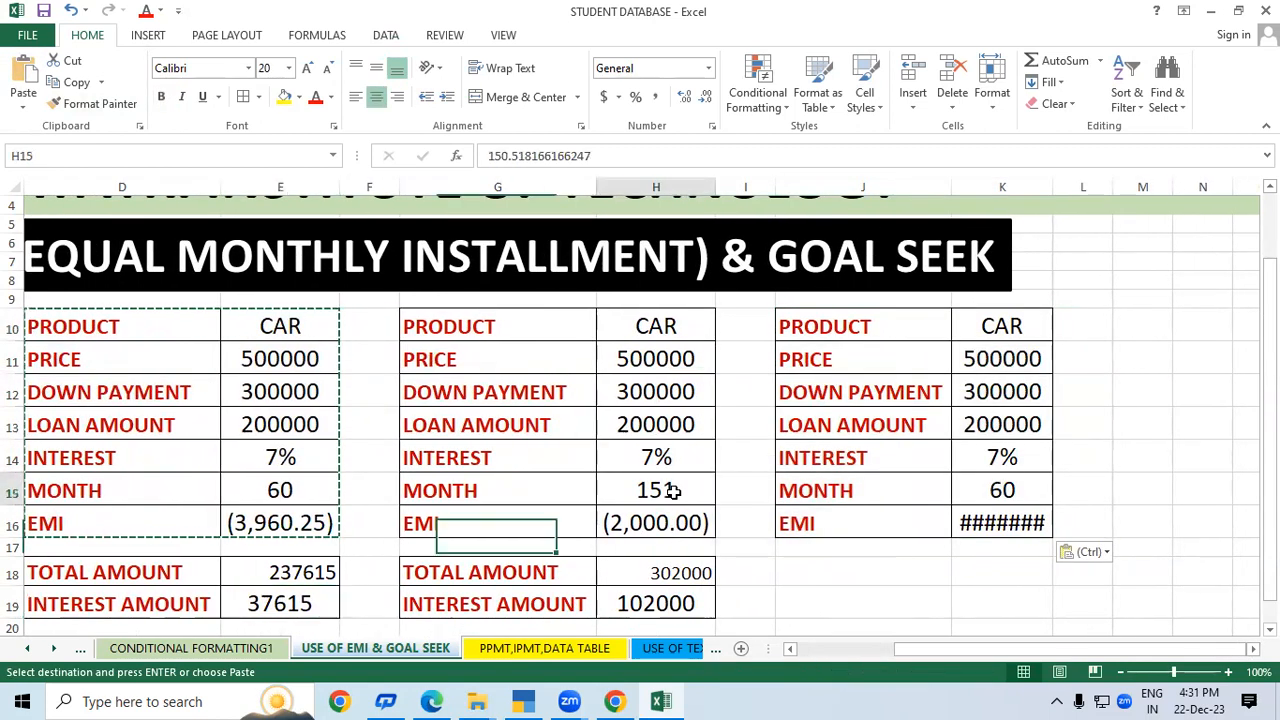
left_click(676, 597)
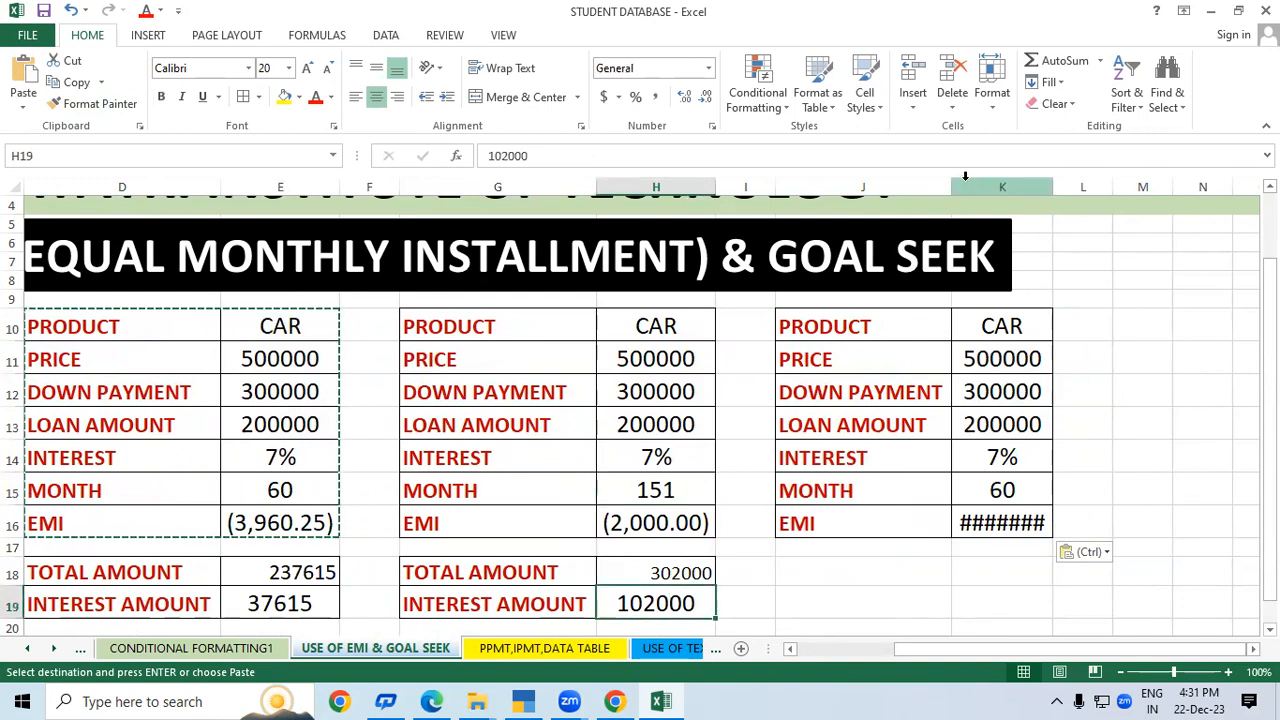
double_click(1052, 184)
left_click(1133, 422)
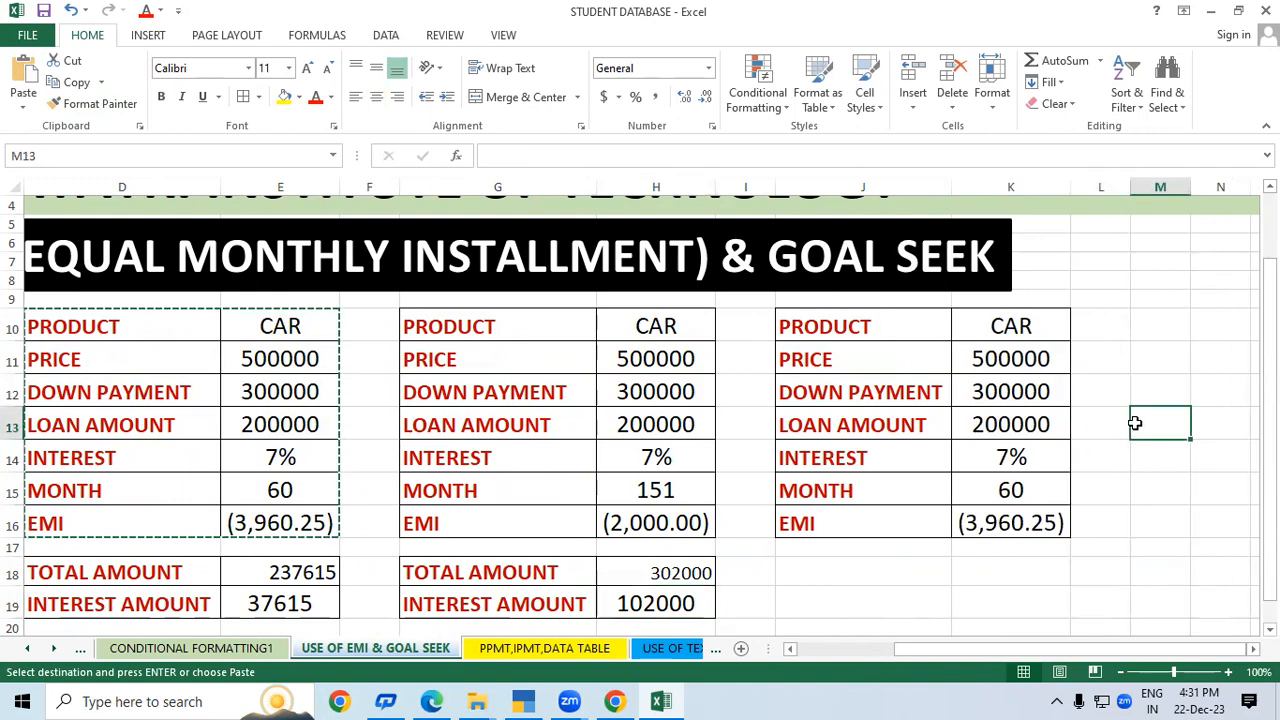
Step: Run Goal Seek on the EMI in K16 with target value (6000), changing the month cell K15
left_click(1024, 521)
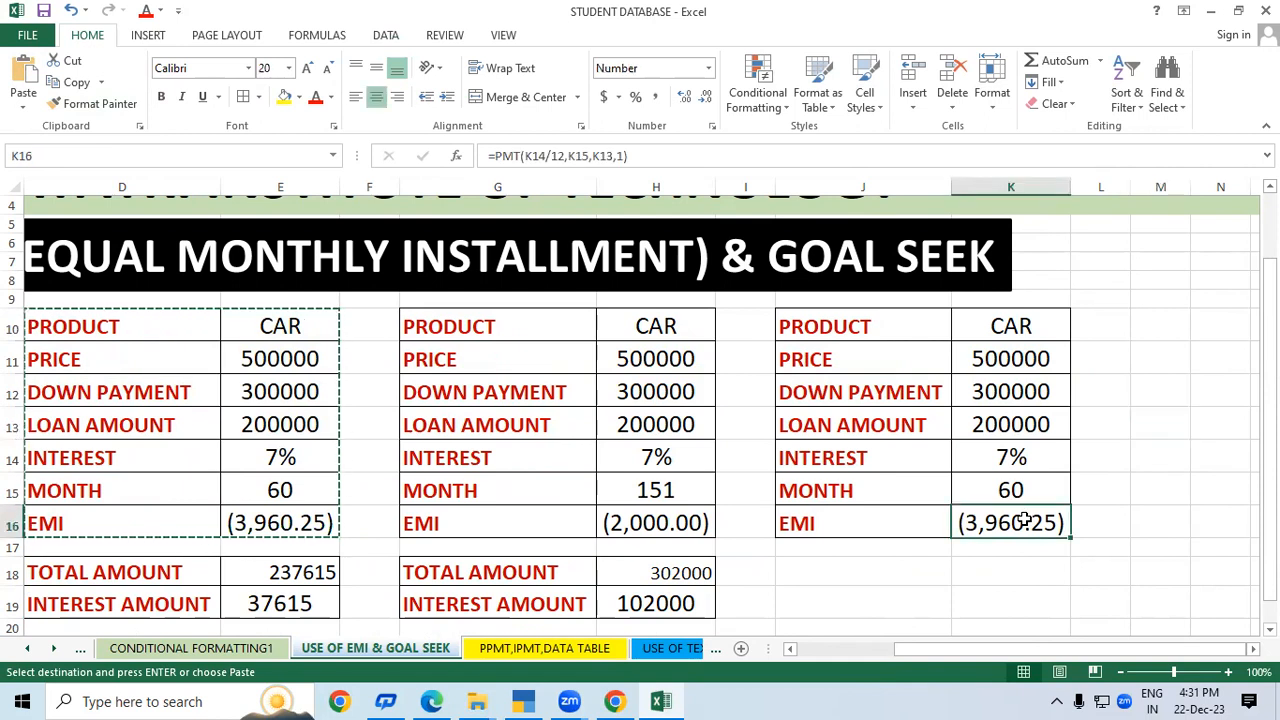
left_click(396, 40)
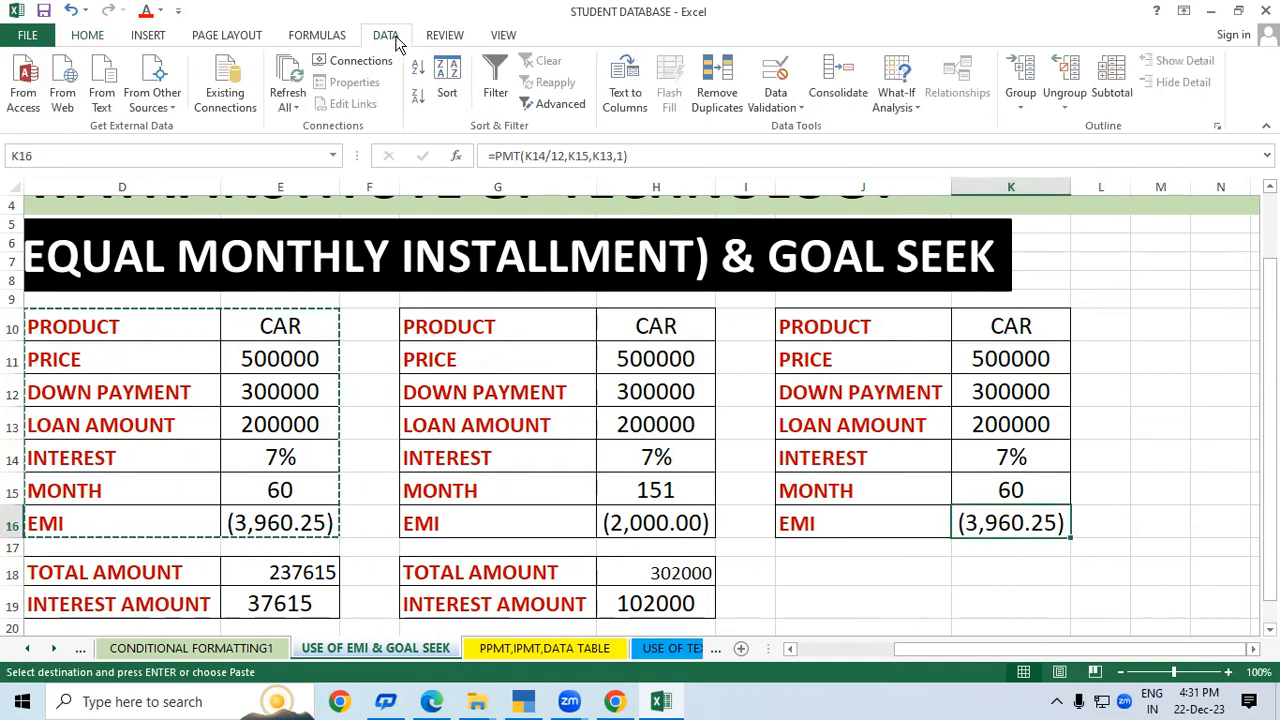
left_click(898, 96)
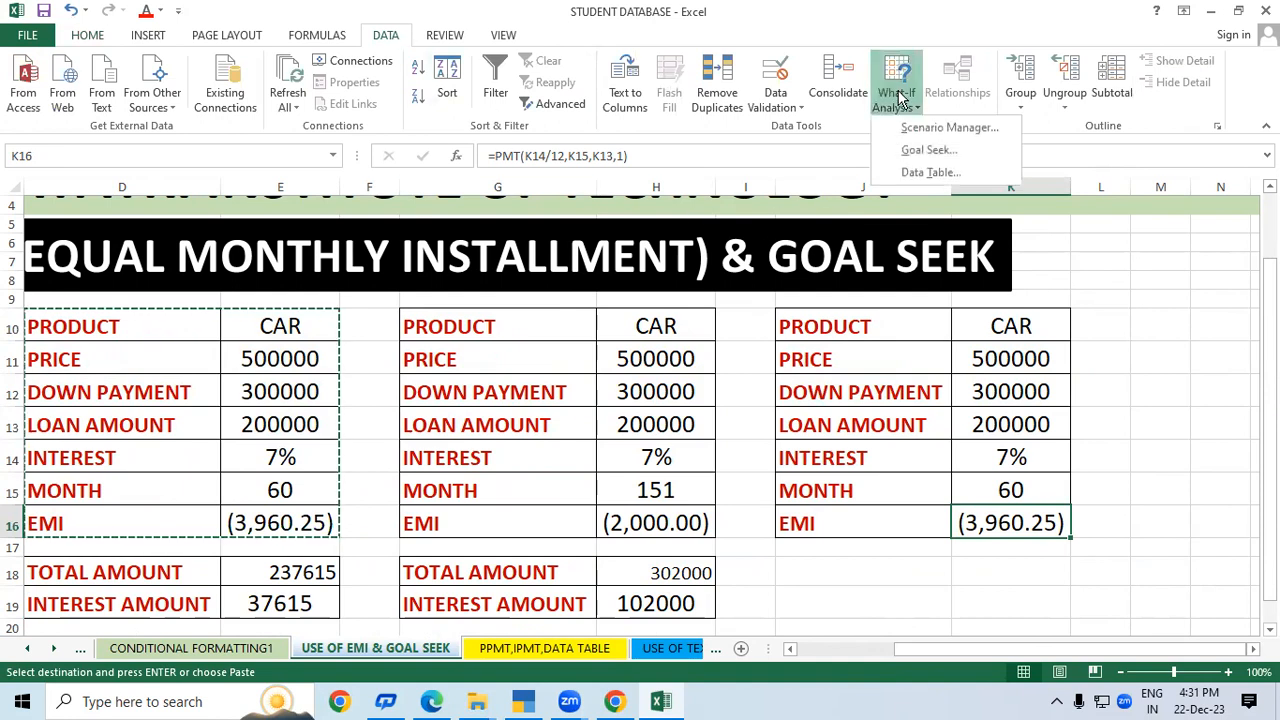
left_click(925, 150)
left_click(938, 435)
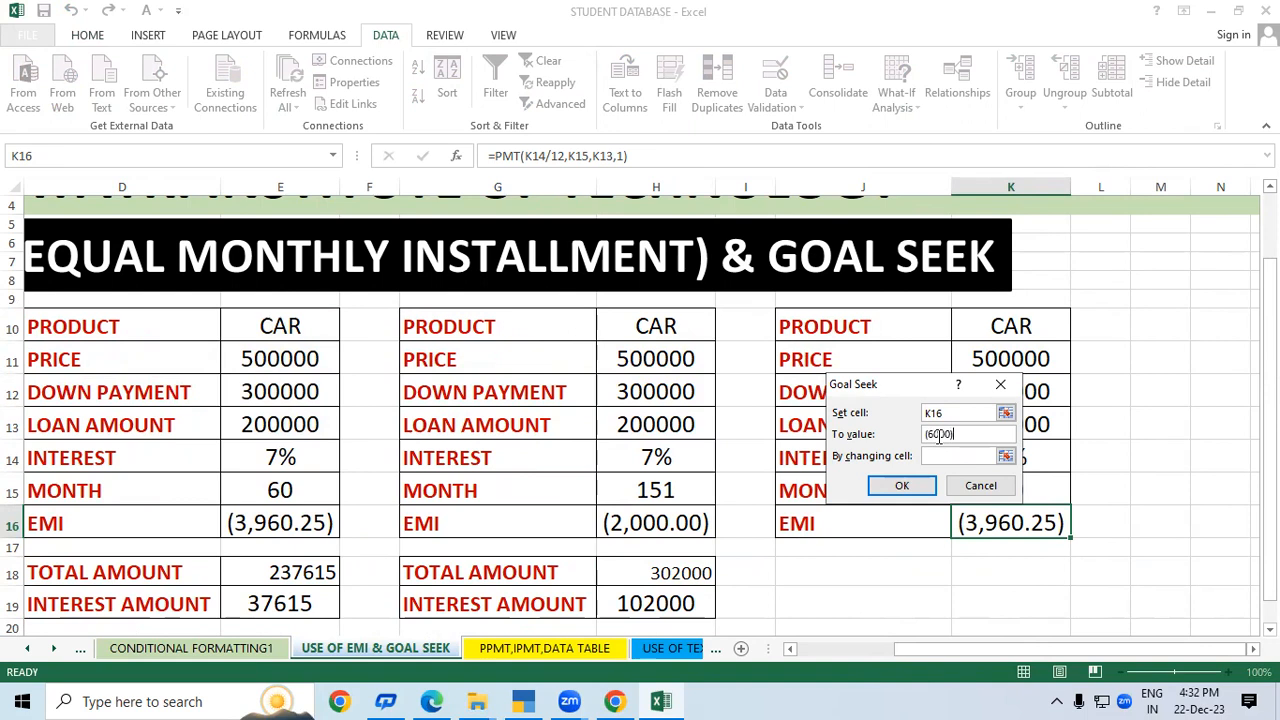
left_click(937, 458)
left_click_drag(903, 390, 835, 335)
left_click(1008, 489)
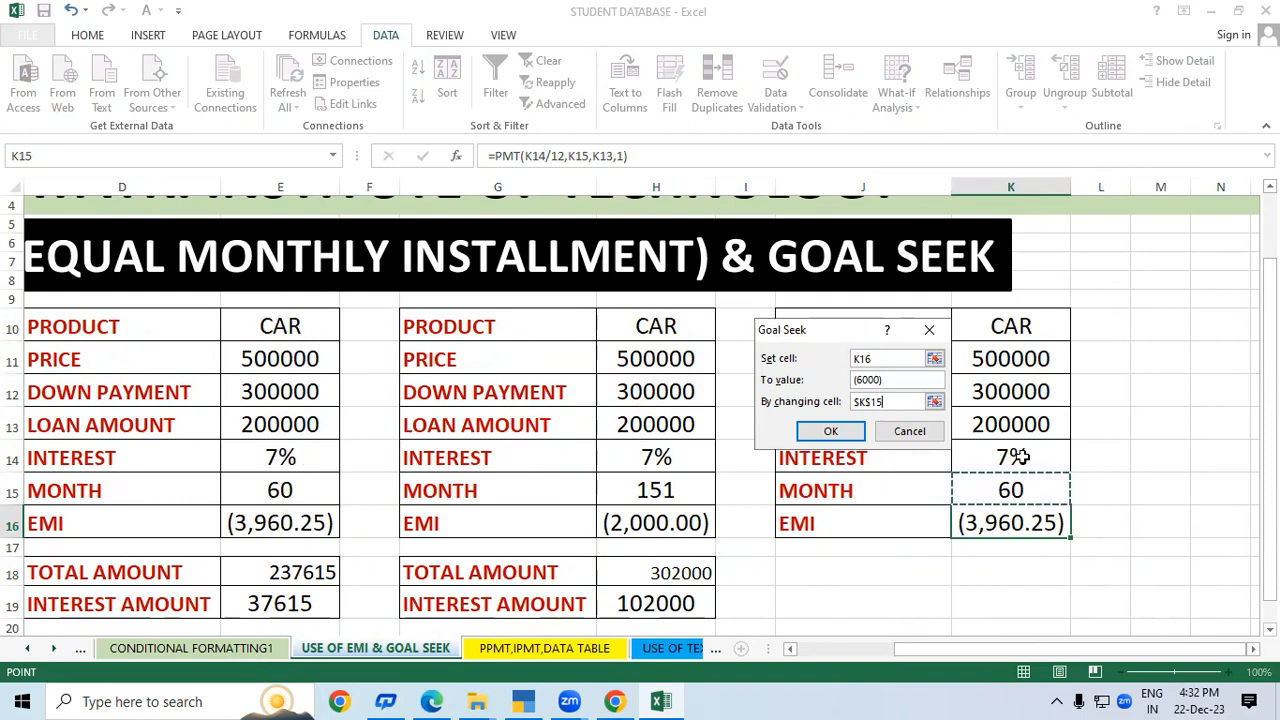
left_click(843, 436)
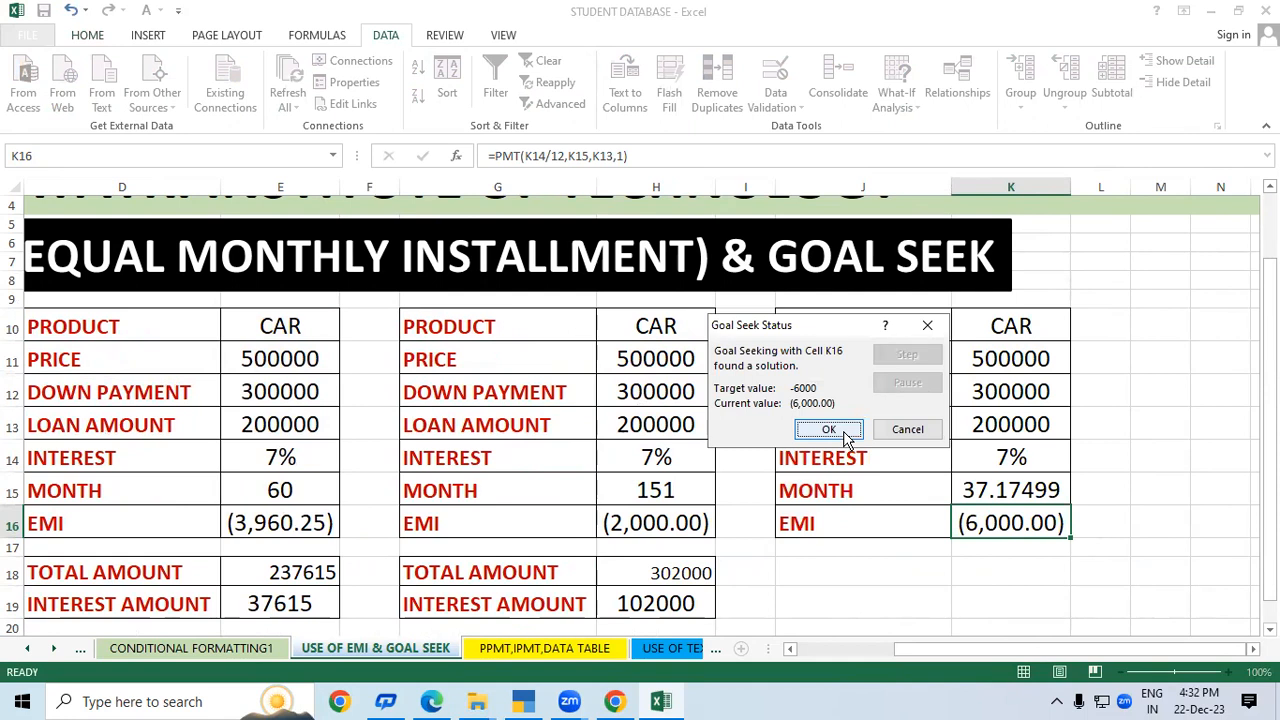
left_click(829, 429)
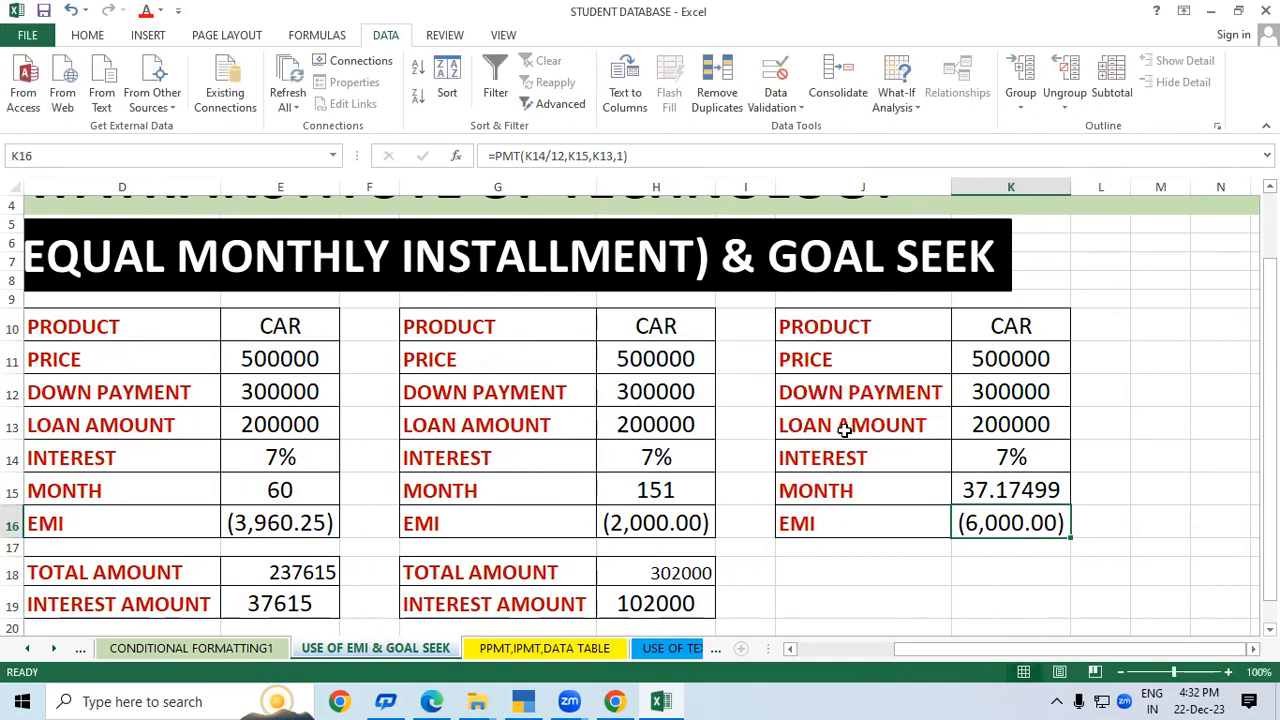
Step: Format the month value in K15 to show no decimal places
left_click(1056, 603)
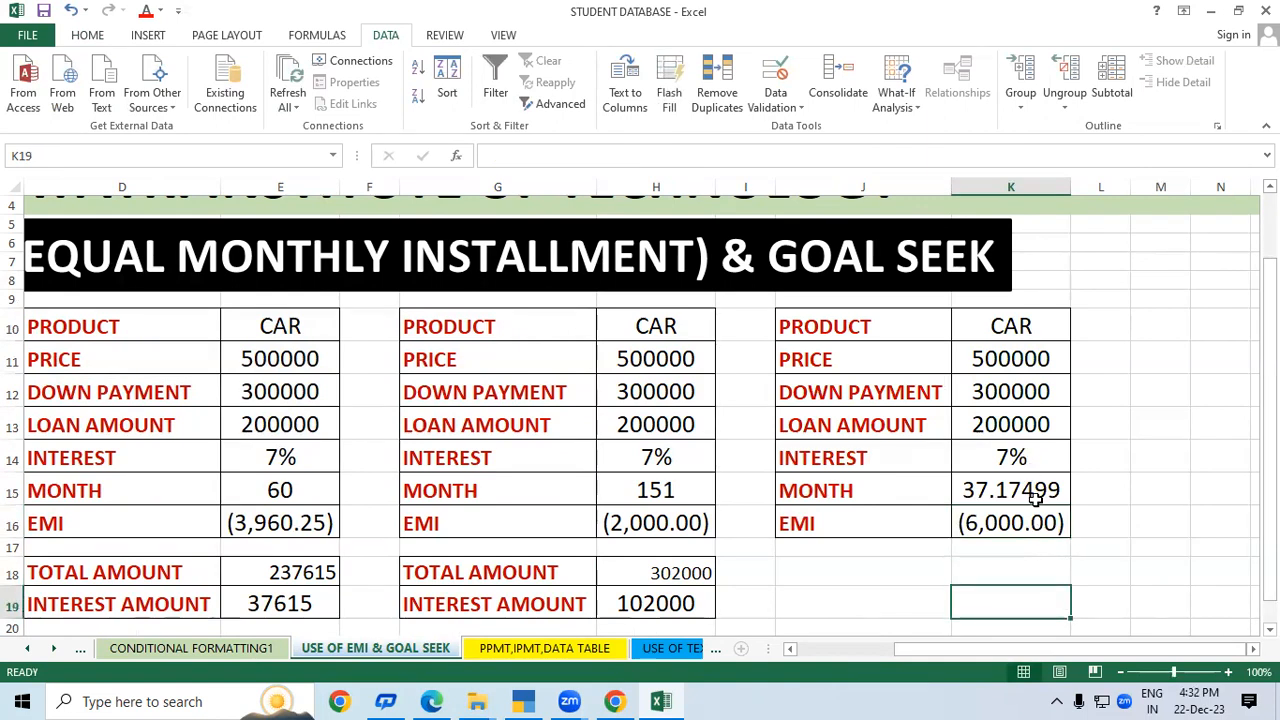
left_click(1038, 490)
left_click(90, 36)
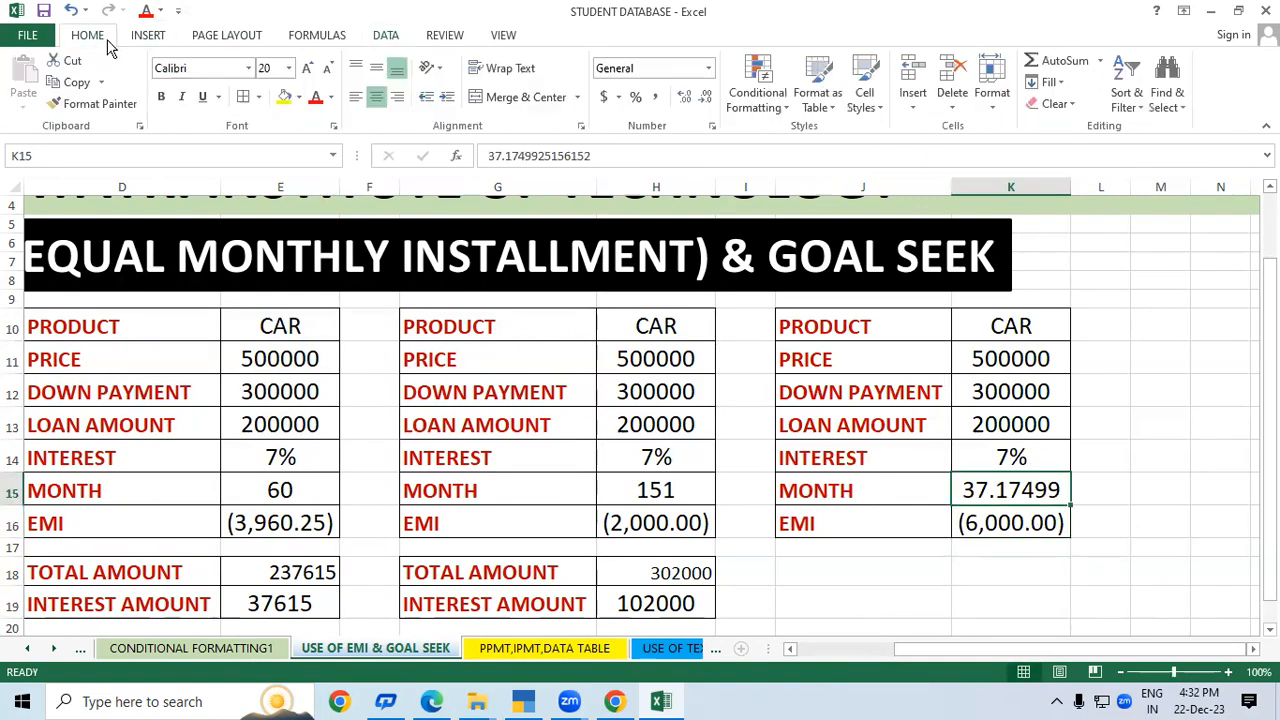
left_click(705, 100)
left_click(705, 100)
left_click(705, 100)
left_click(705, 100)
left_click(705, 100)
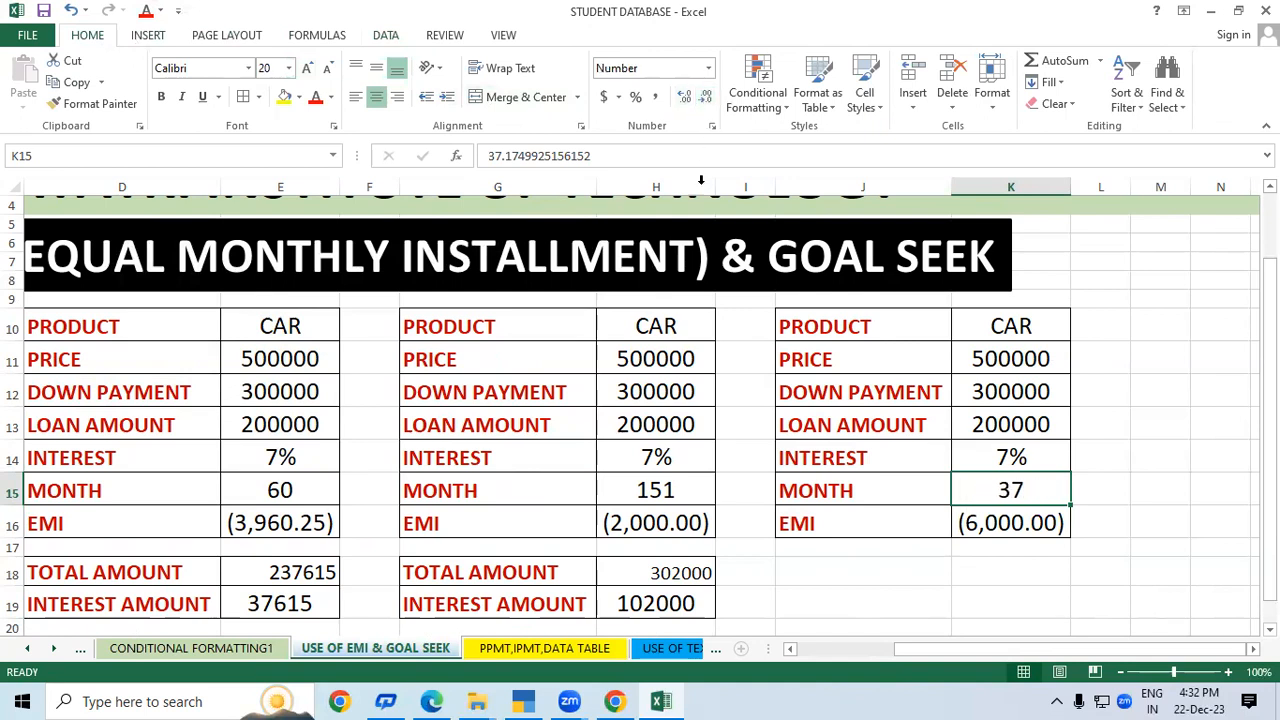
Step: Calculate the third loan's total amount in K18 with the formula =6000*37
left_click(956, 562)
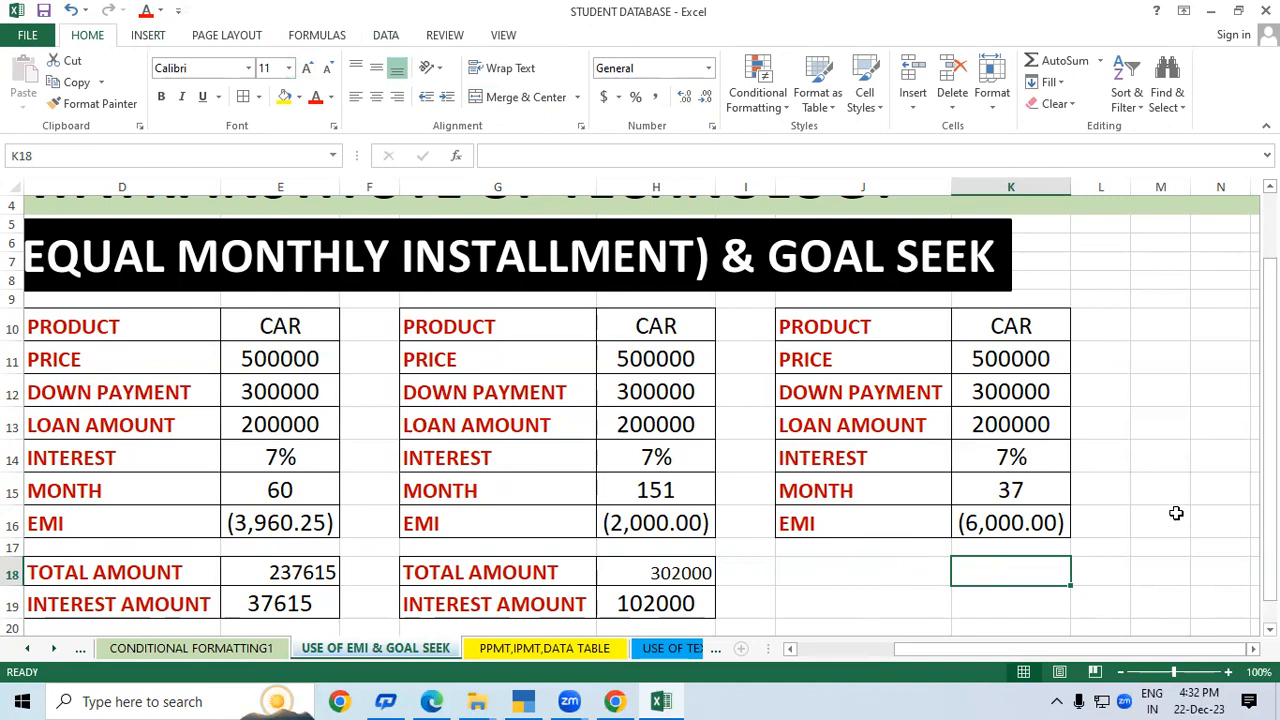
left_click(1176, 512)
left_click(1044, 468)
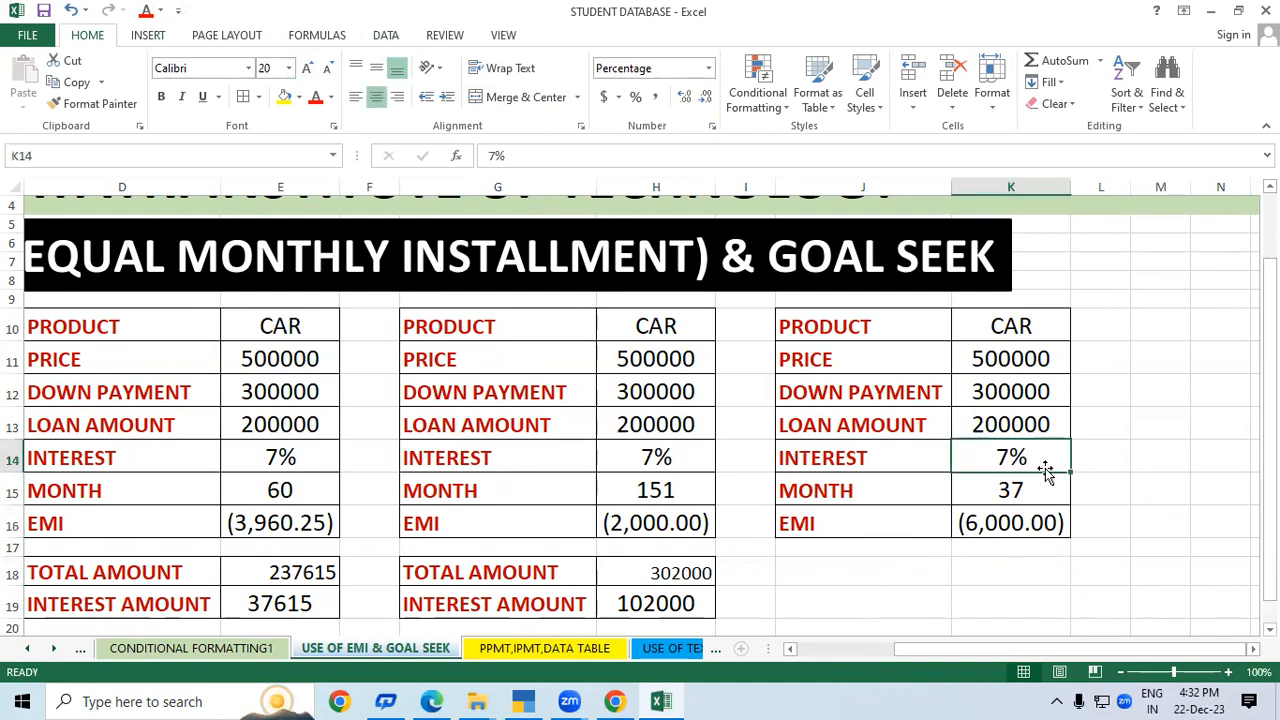
left_click(687, 463)
left_click(188, 426)
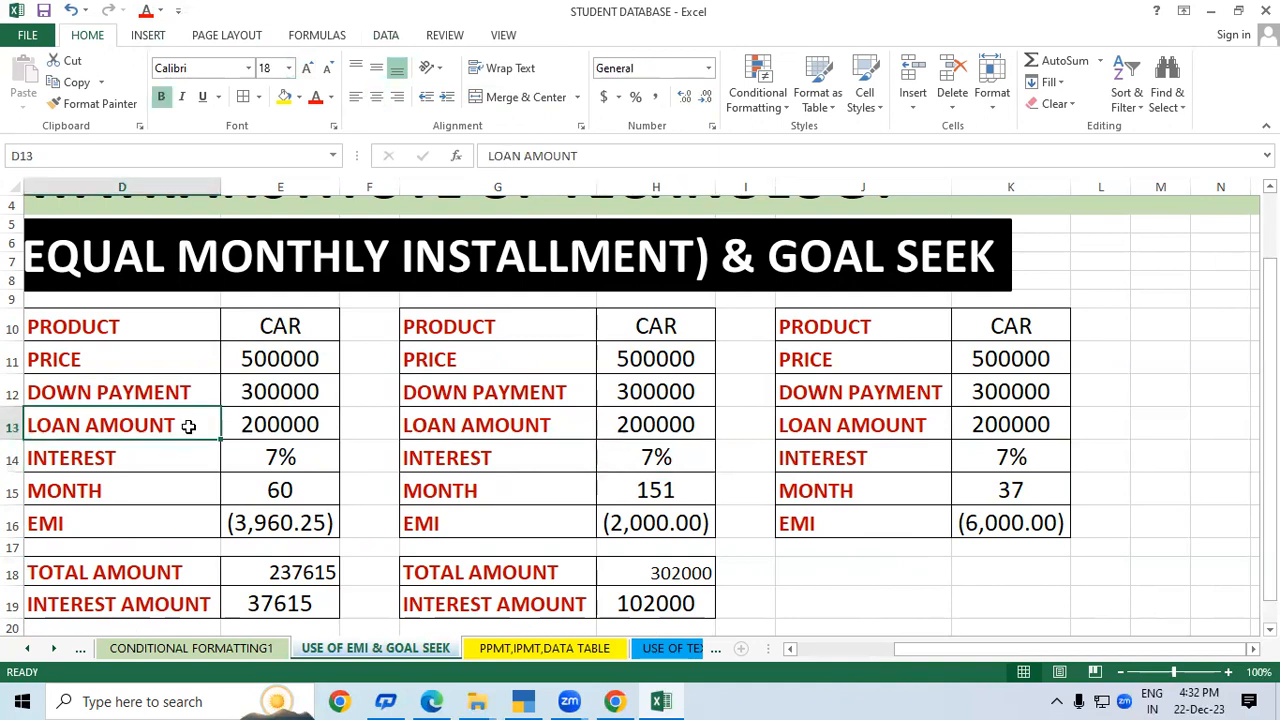
left_click(1044, 574)
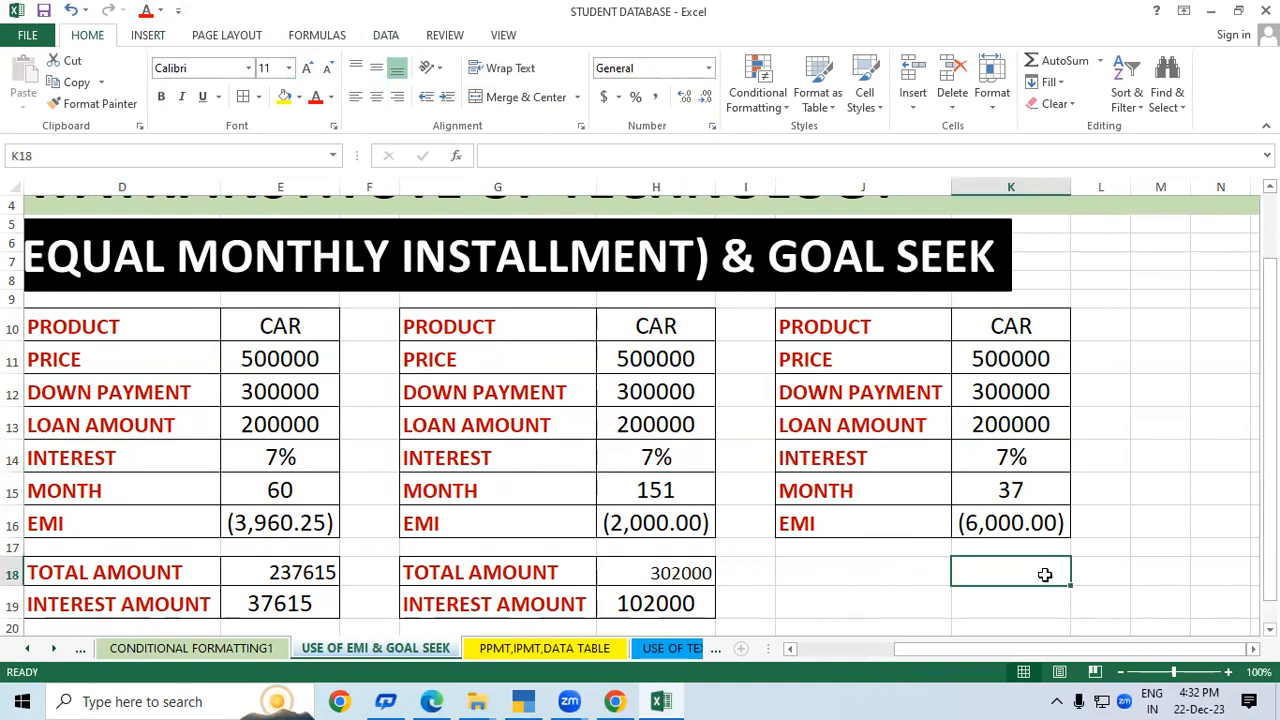
type("=6000")
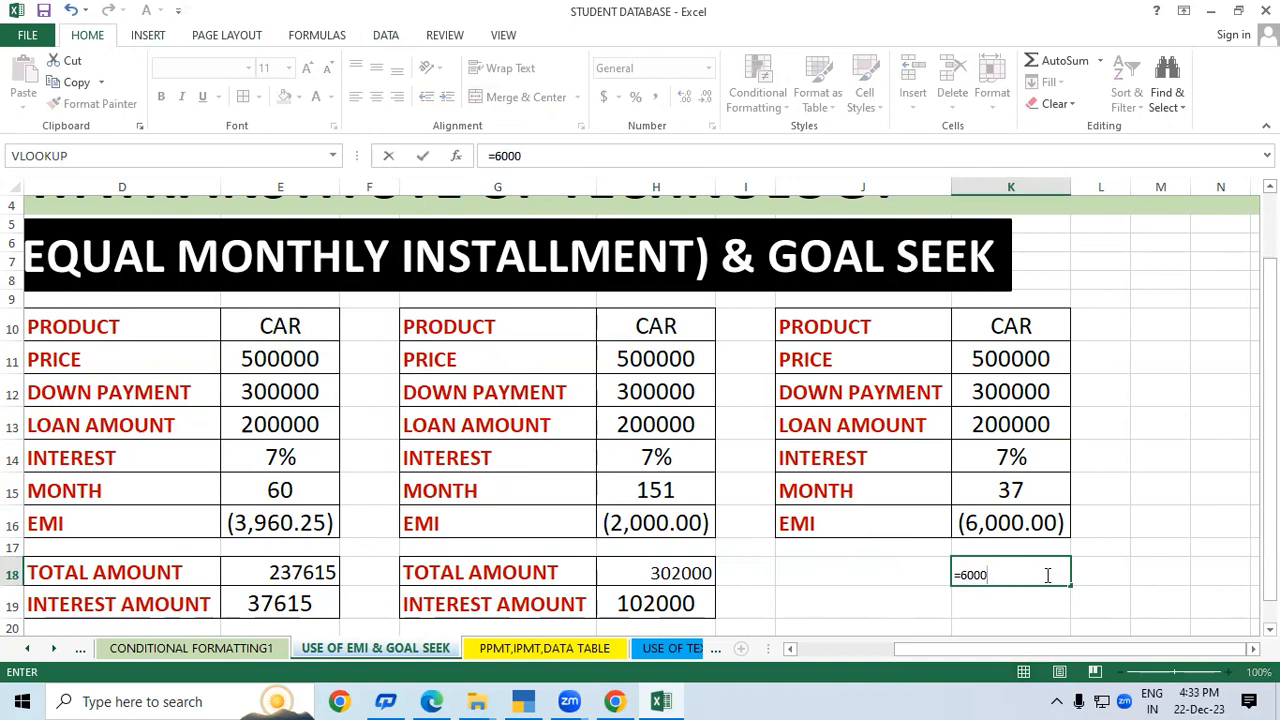
type("*37")
key("Return")
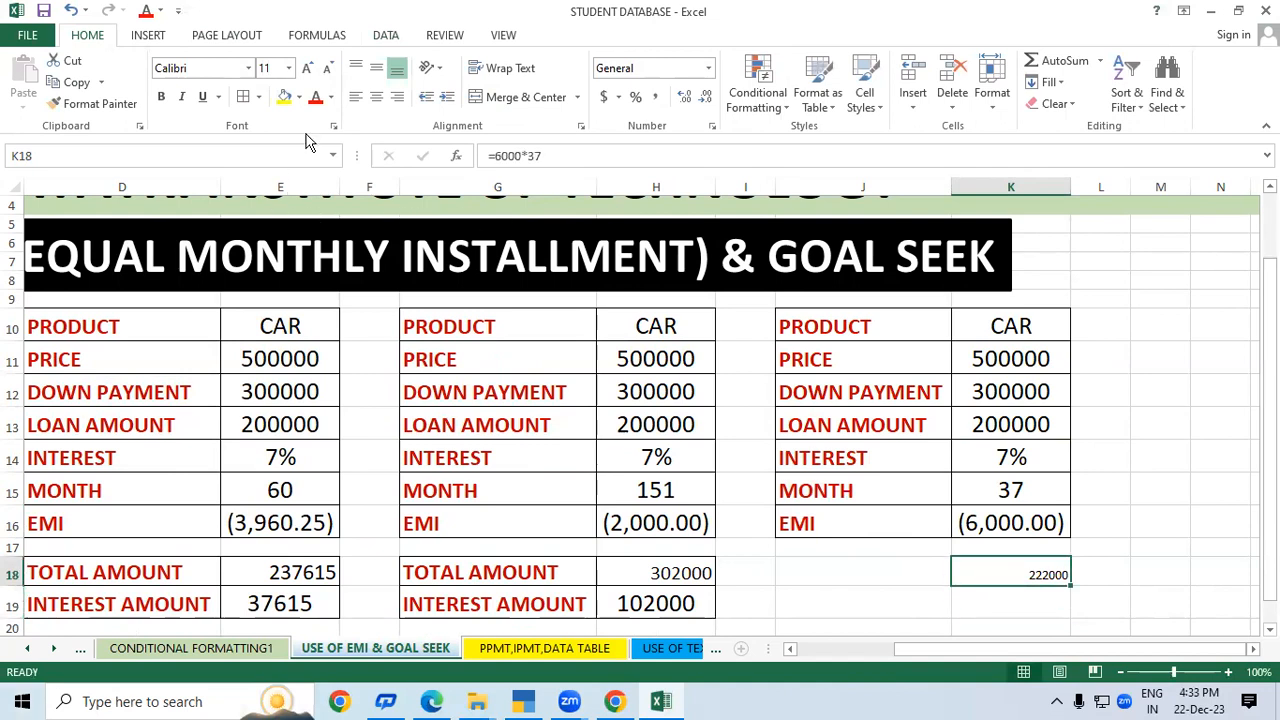
Step: Enlarge the font of the total amount in K18 to size 22
left_click(306, 68)
left_click(306, 68)
left_click(306, 68)
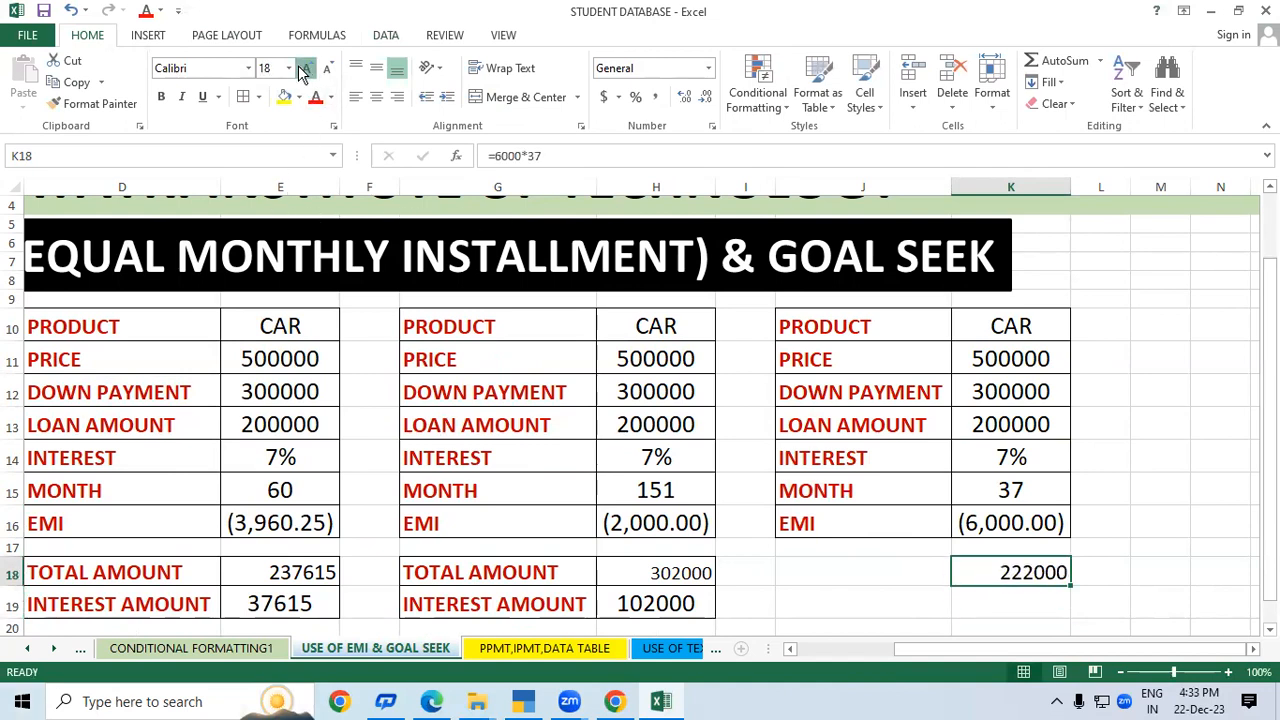
left_click(306, 68)
left_click(306, 68)
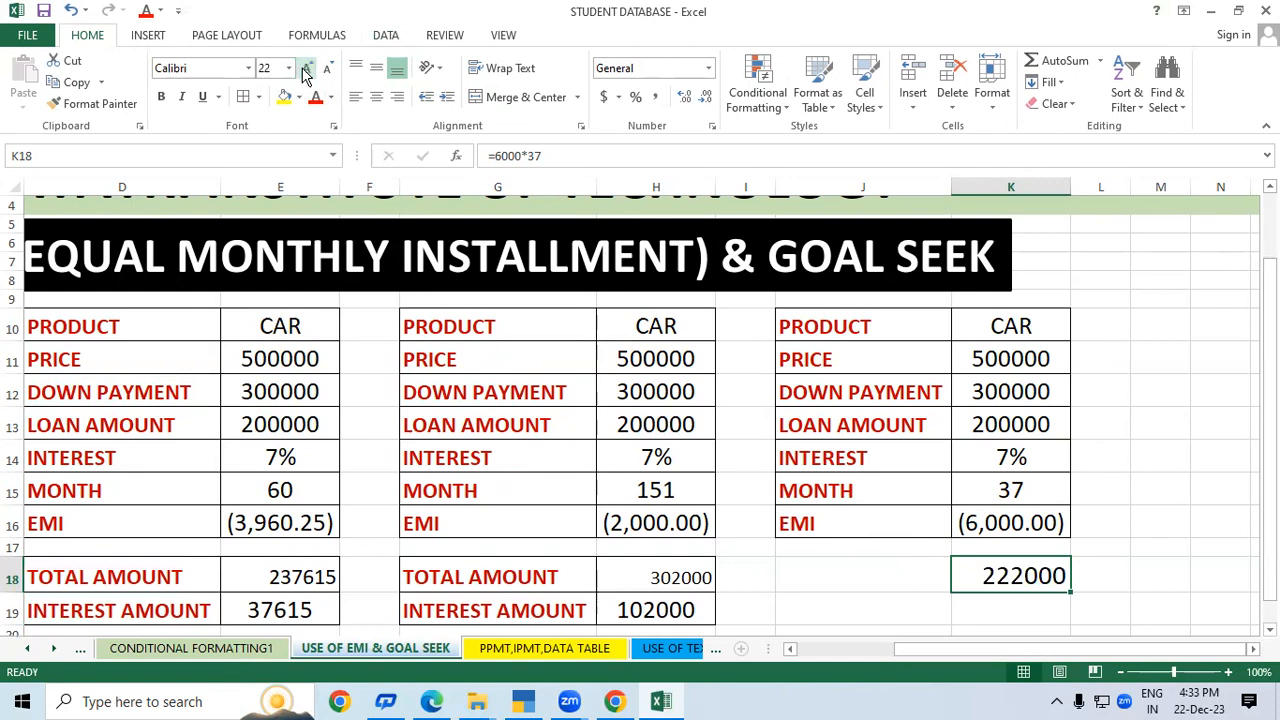
left_click(1174, 499)
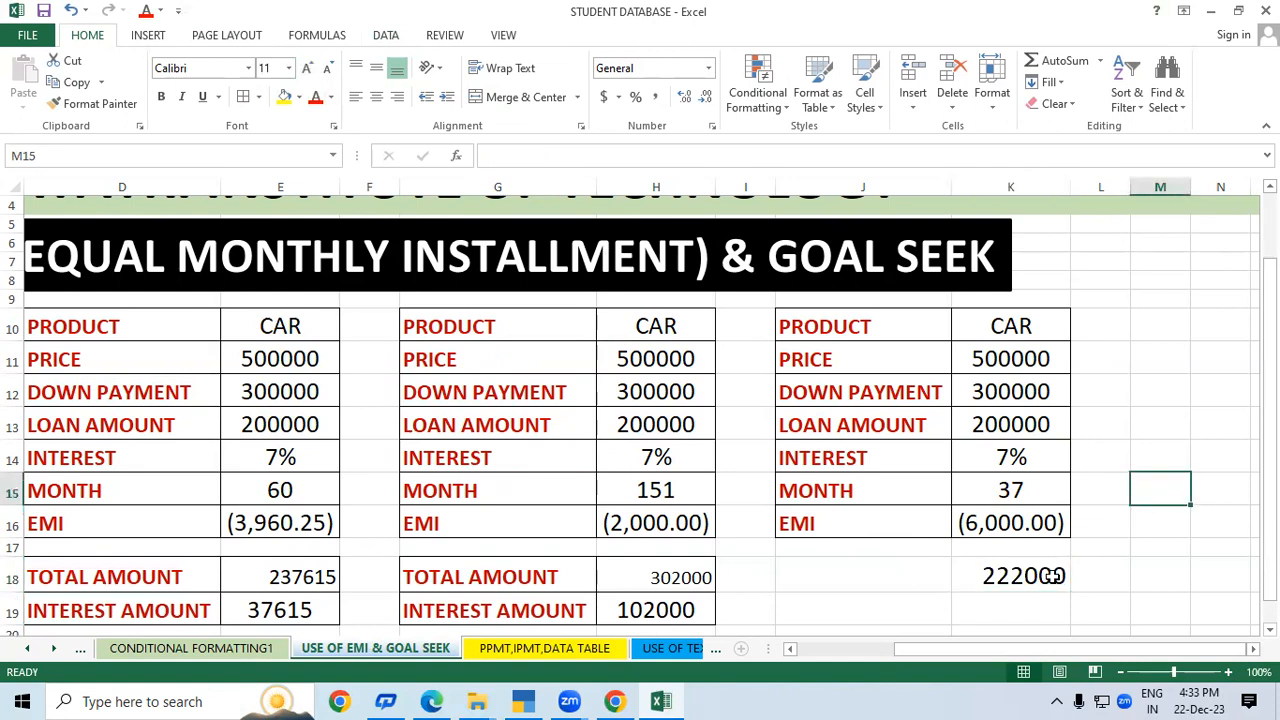
Step: Compare the total amounts in E18, H18 and K18 and the month values in H15 and K15
left_click(1000, 576)
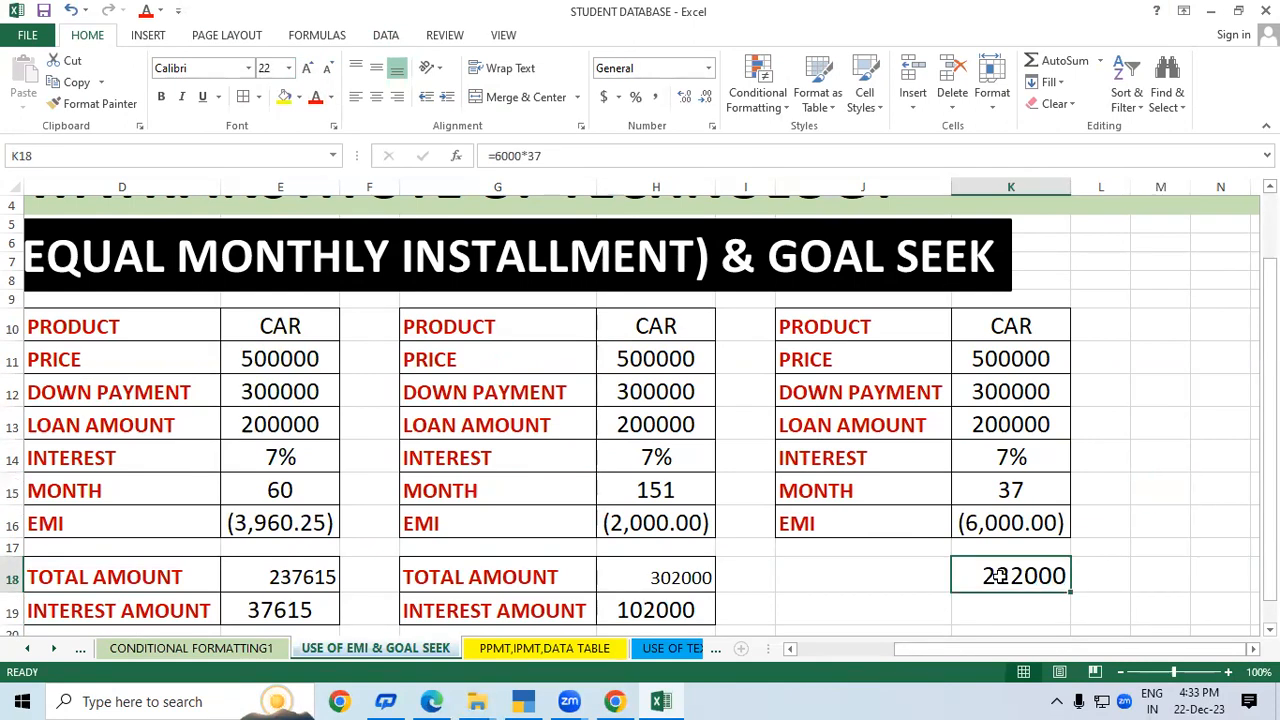
left_click(300, 590)
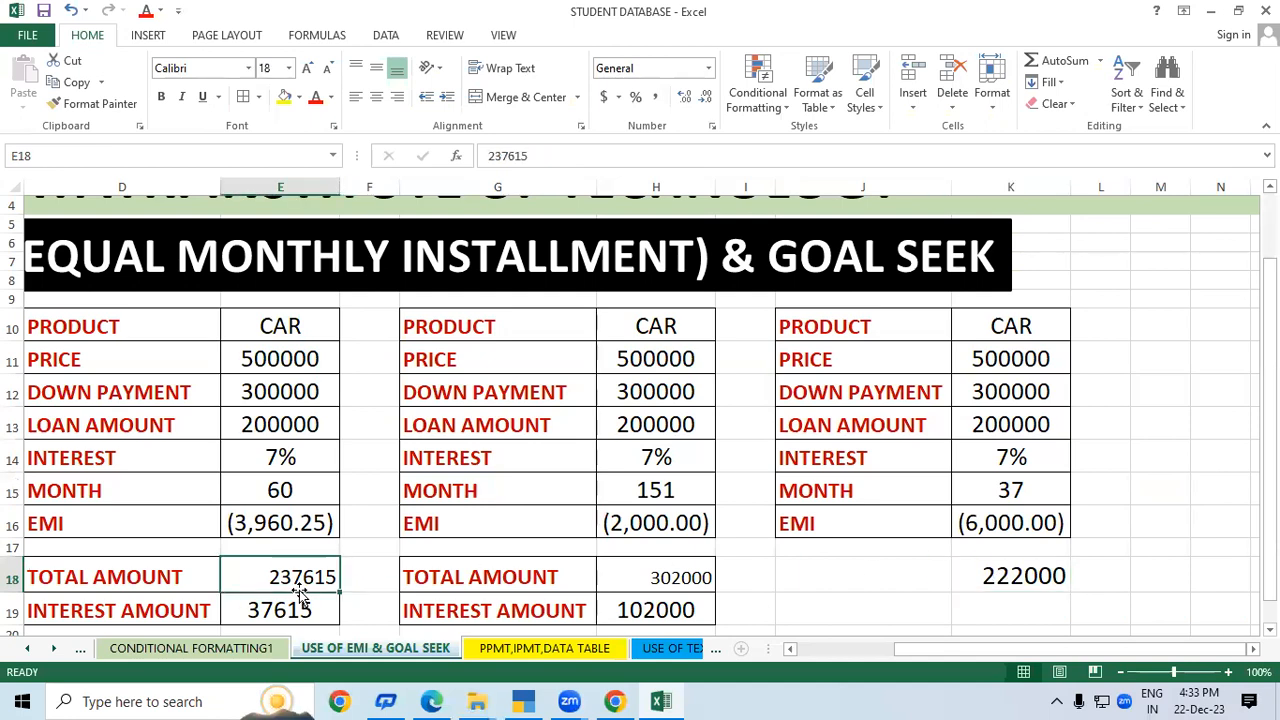
left_click(643, 588)
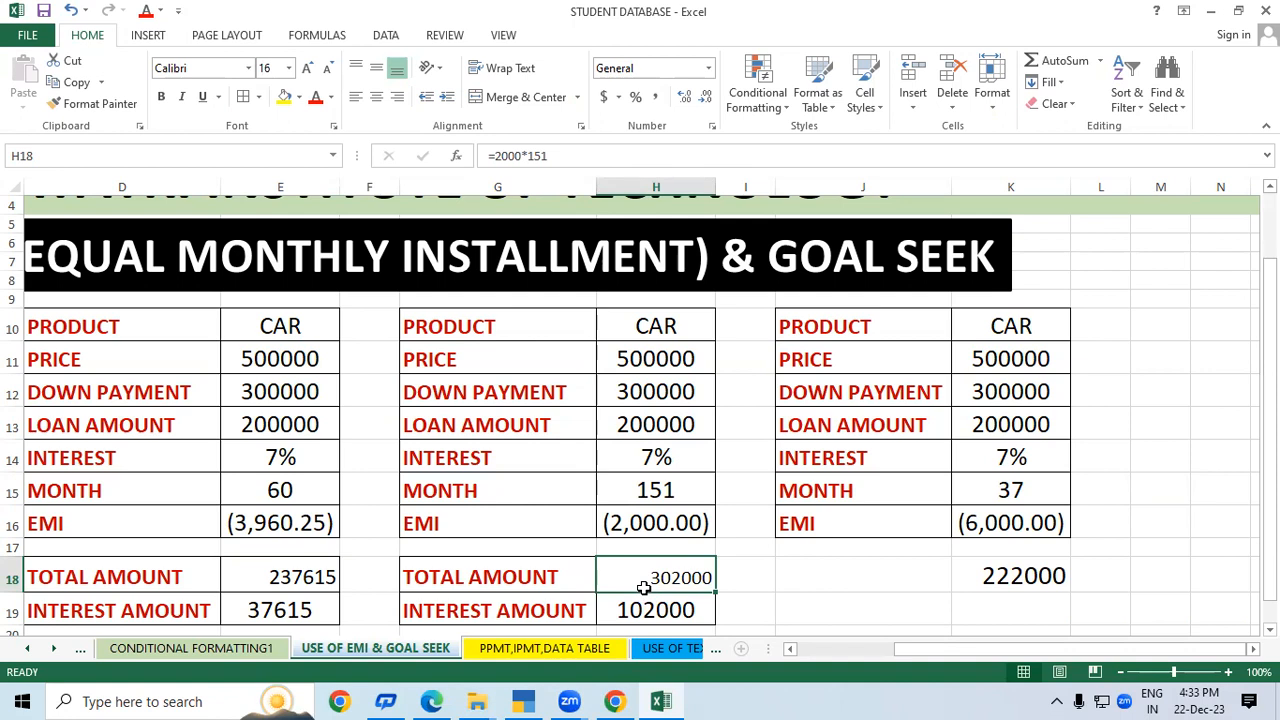
left_click(1000, 576)
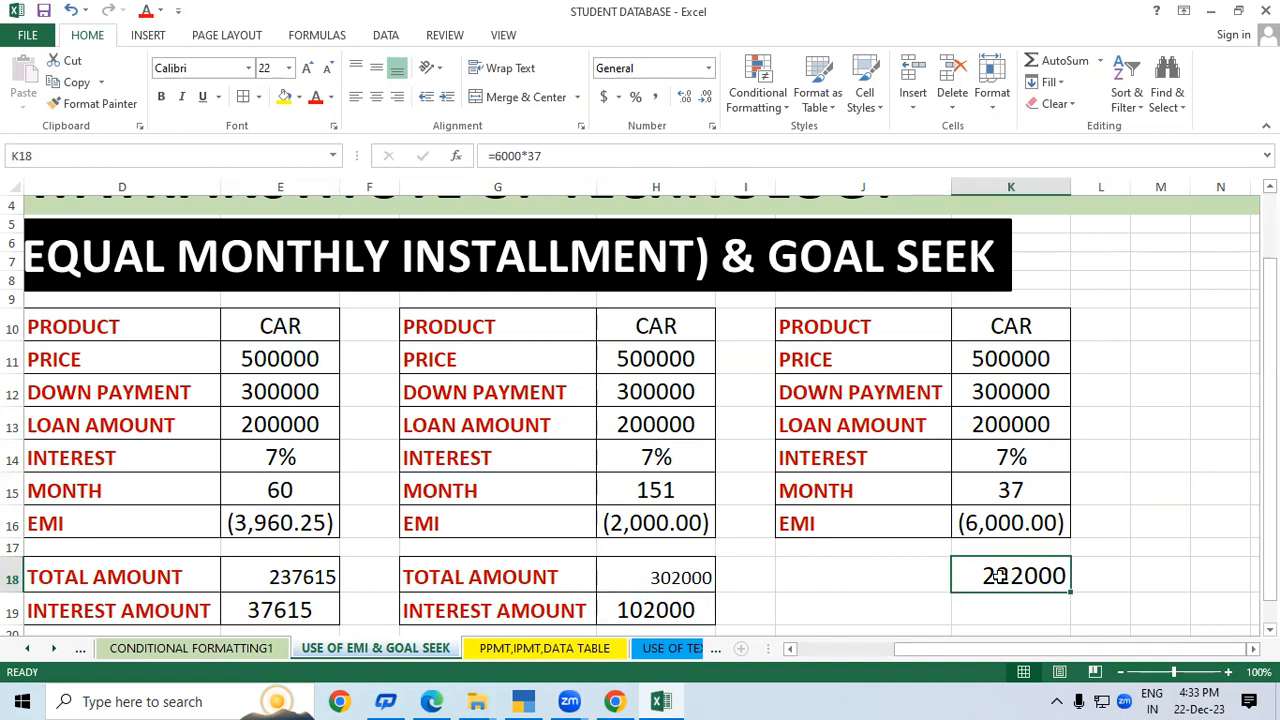
left_click(1176, 500)
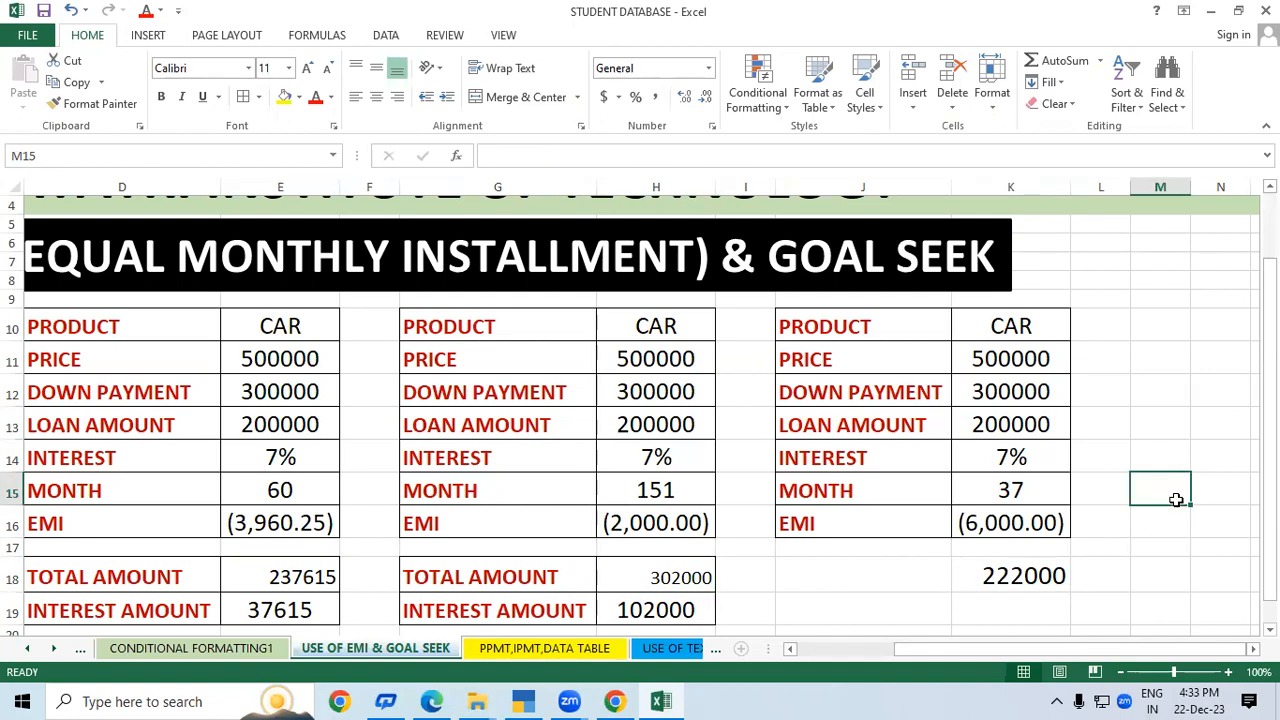
left_click(1042, 571)
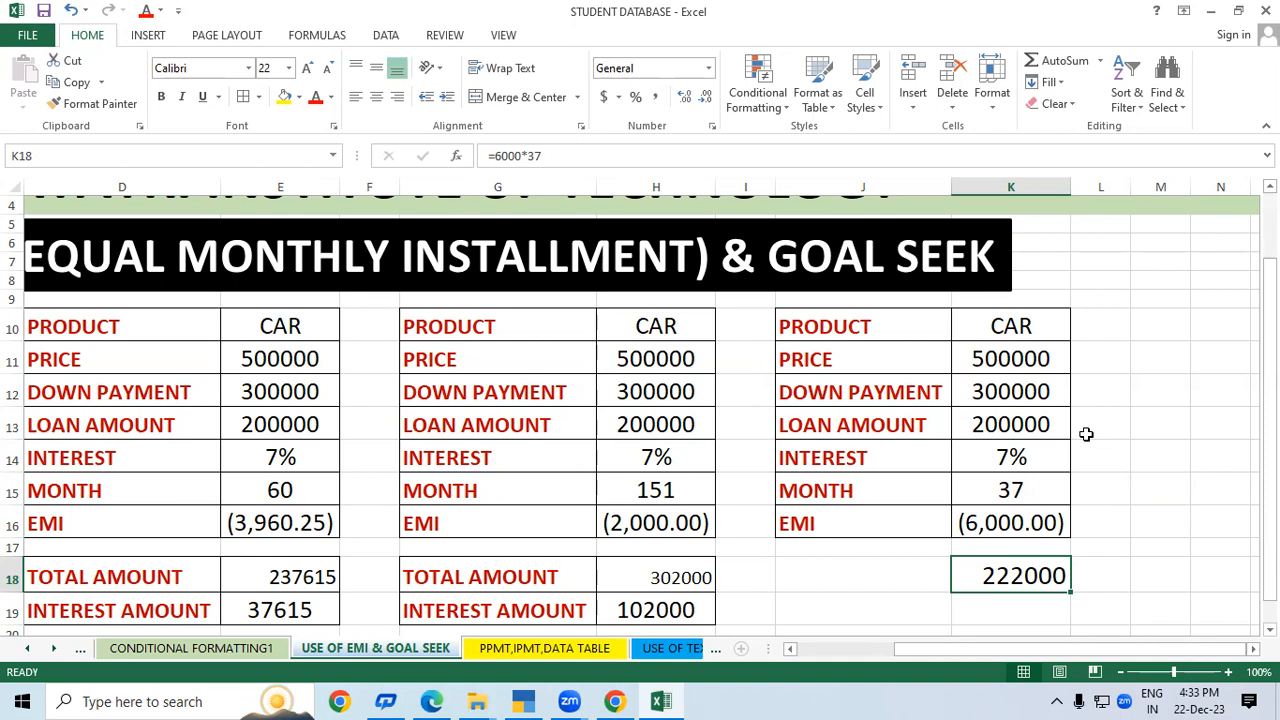
left_click(1166, 514)
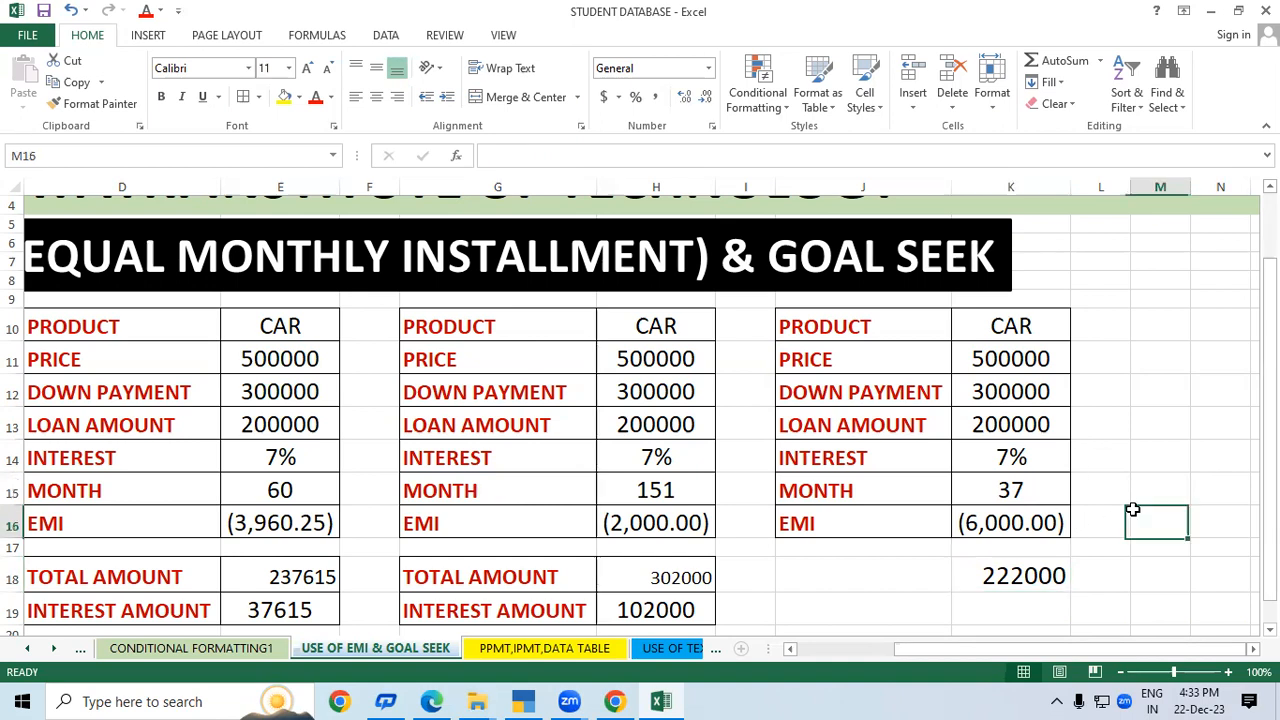
left_click(676, 491)
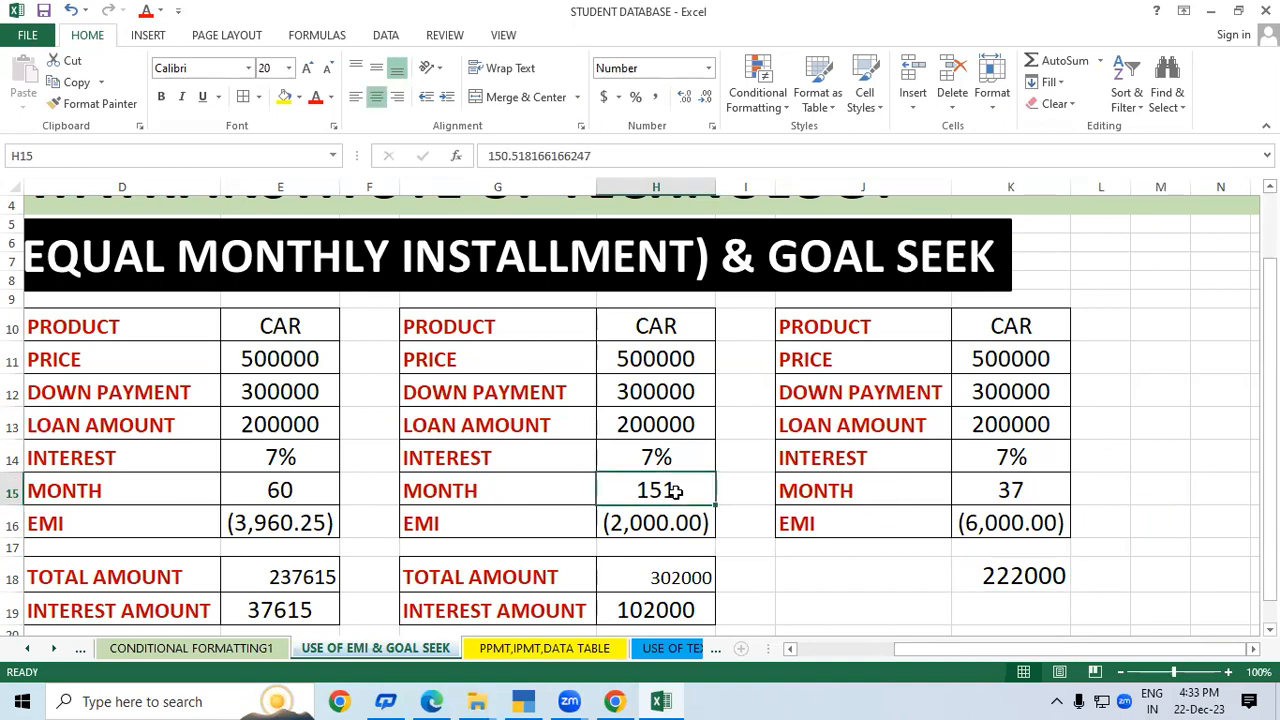
left_click(1004, 487)
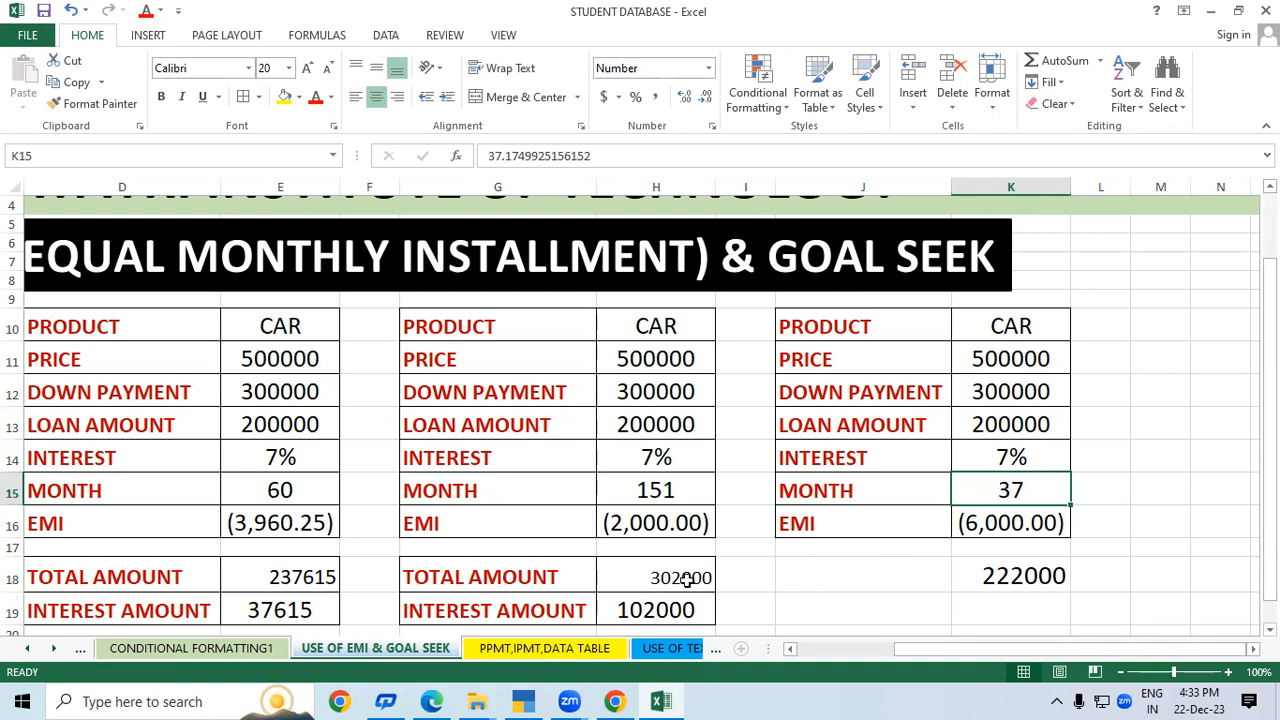
Step: Copy the TOTAL AMOUNT and INTEREST AMOUNT labels from G18:G19 and paste them starting at J18
left_click_drag(517, 582, 510, 607)
right_click(522, 594)
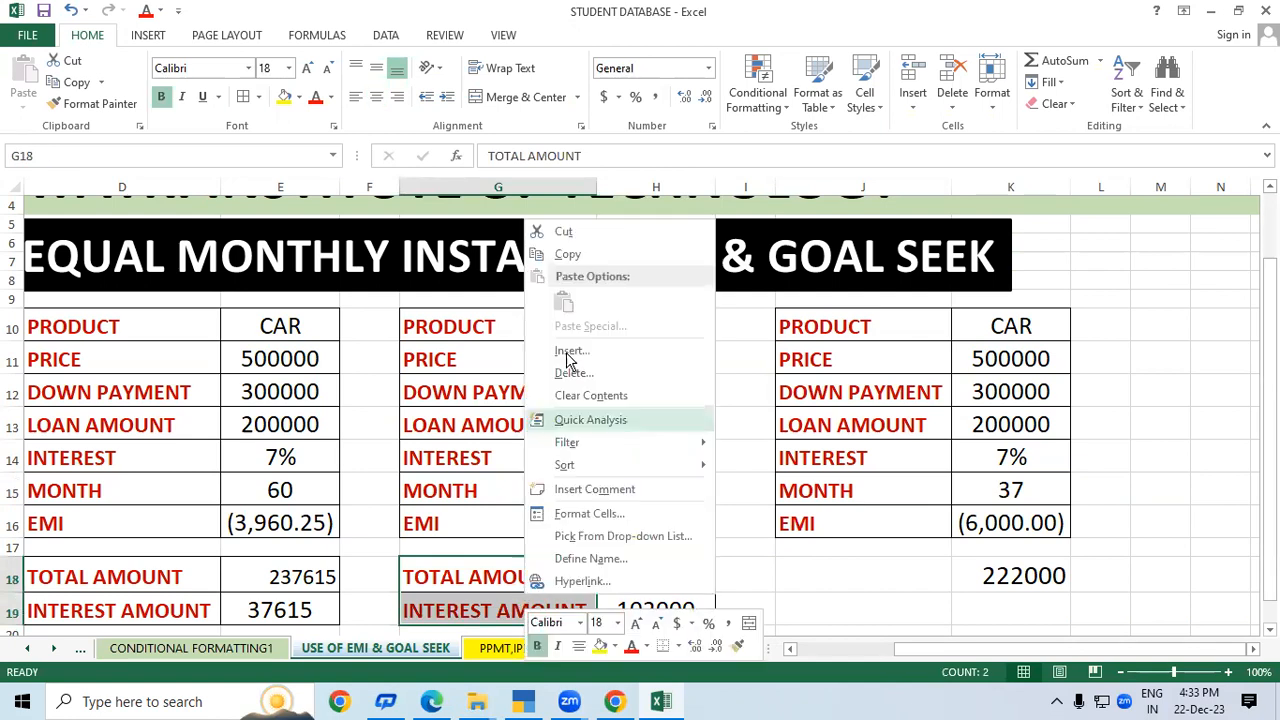
left_click(568, 256)
right_click(846, 578)
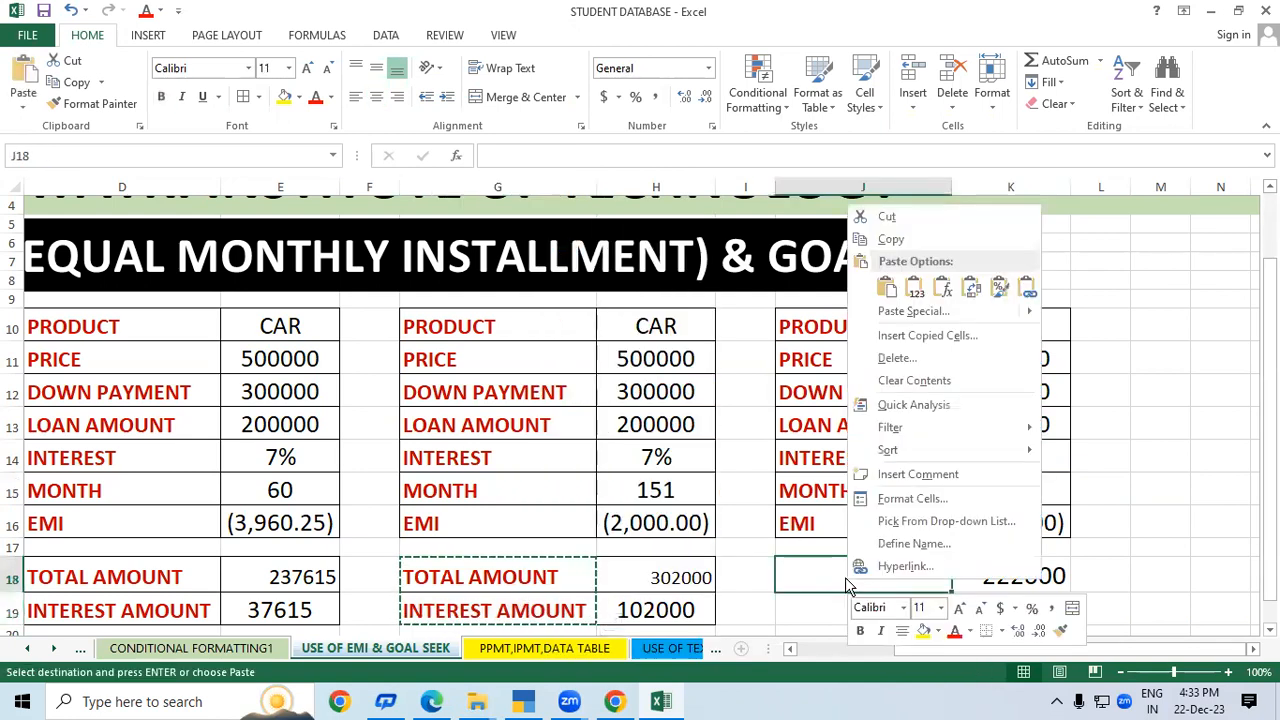
left_click(886, 287)
left_click(1176, 517)
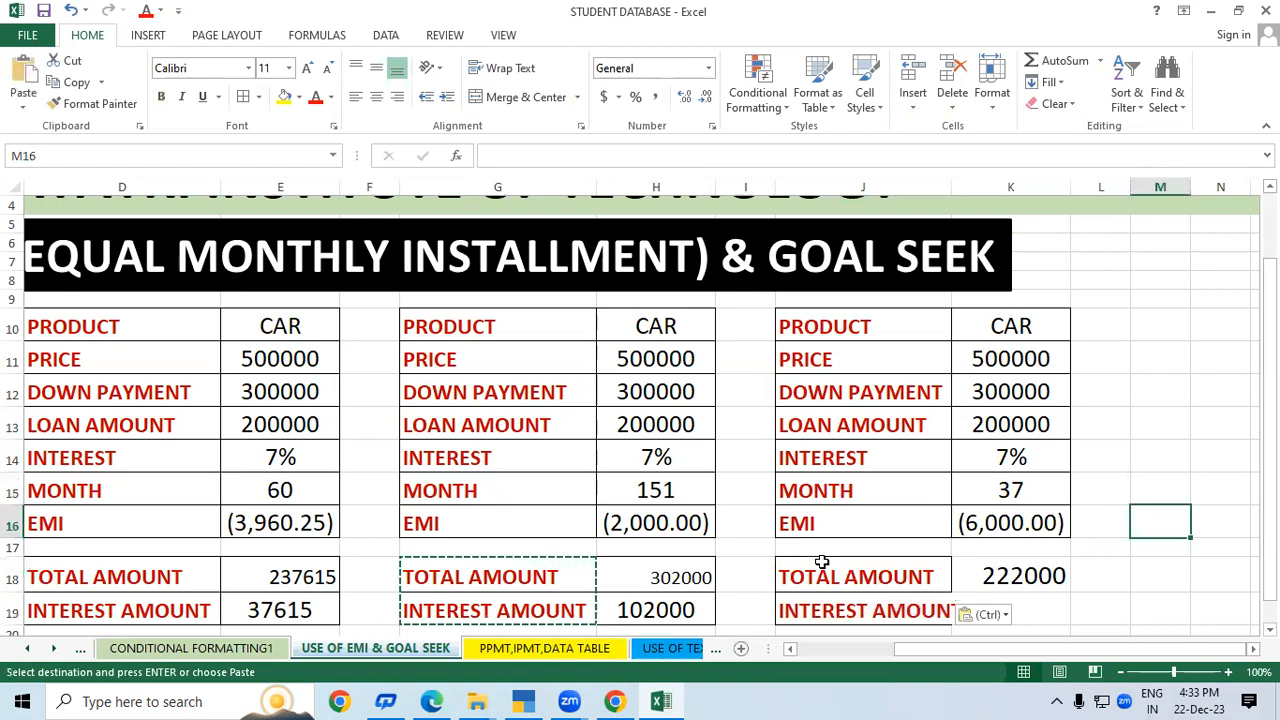
Step: Apply borders to J18:K19 and widen column J to fit its labels
left_click_drag(810, 575, 1040, 612)
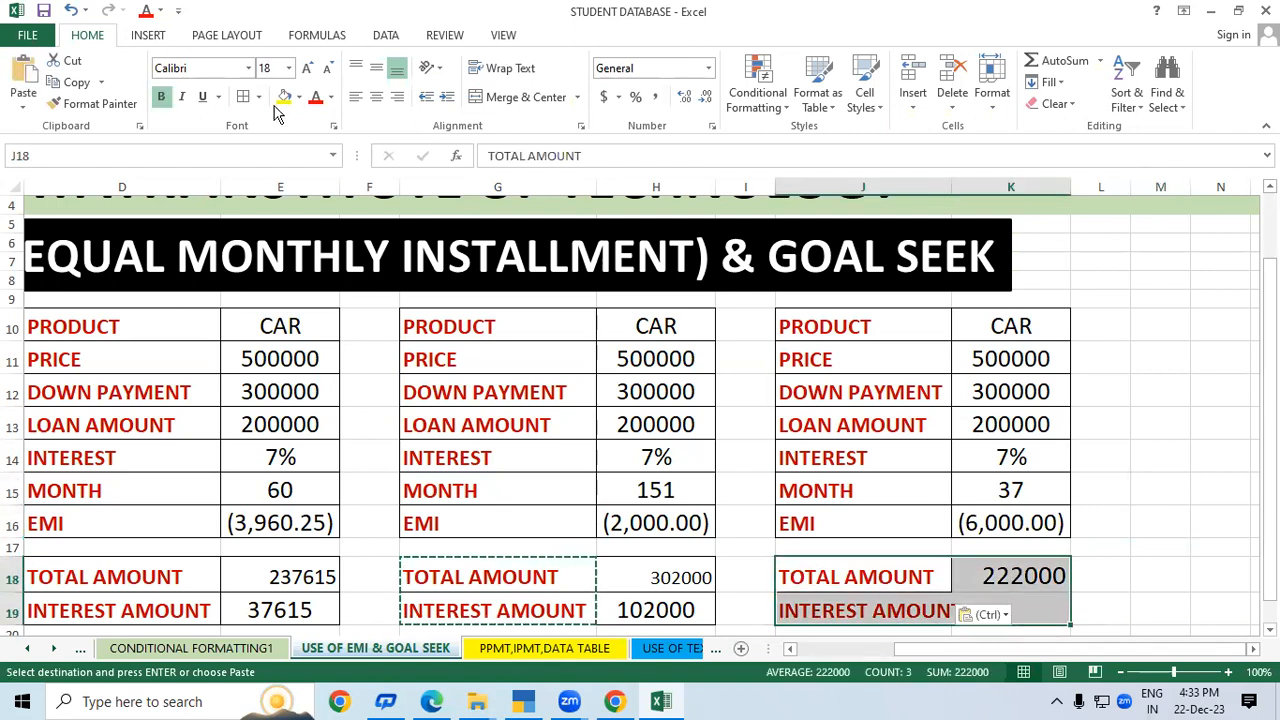
key("Escape")
left_click_drag(956, 179, 977, 179)
left_click(1189, 569)
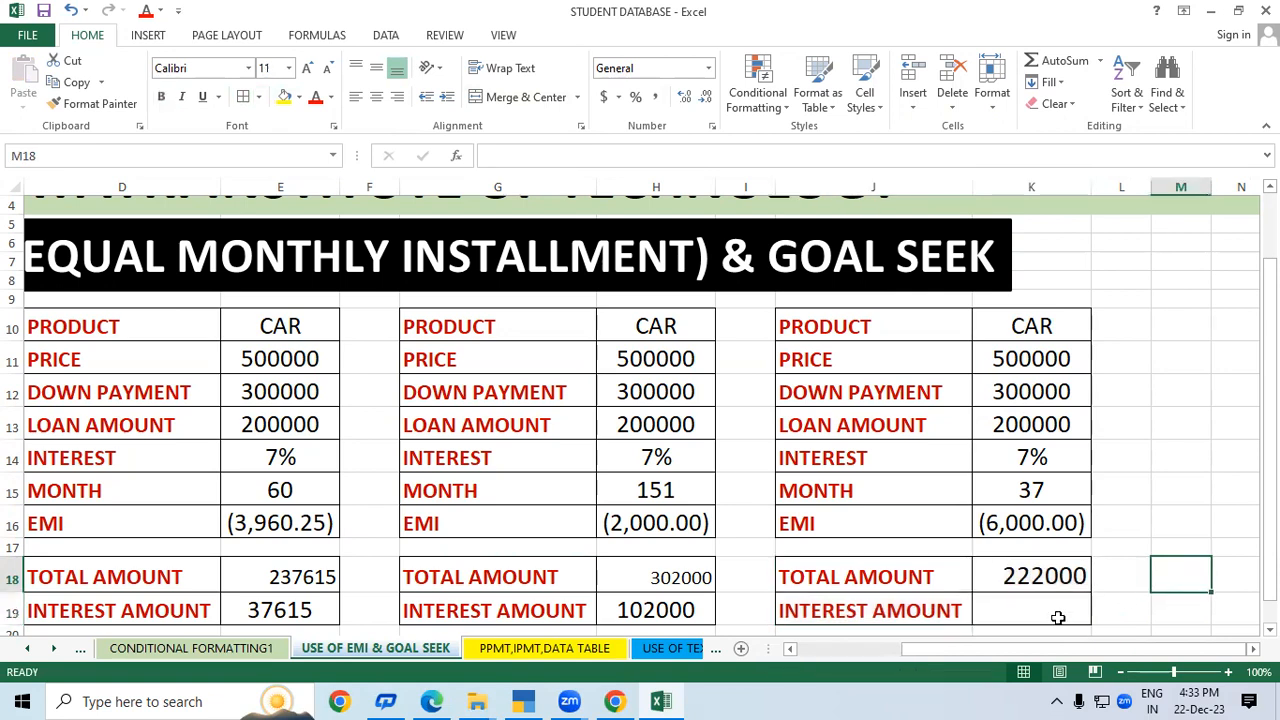
Step: Enter 22000 as the third loan's interest amount in K19
left_click(1057, 610)
type("22000")
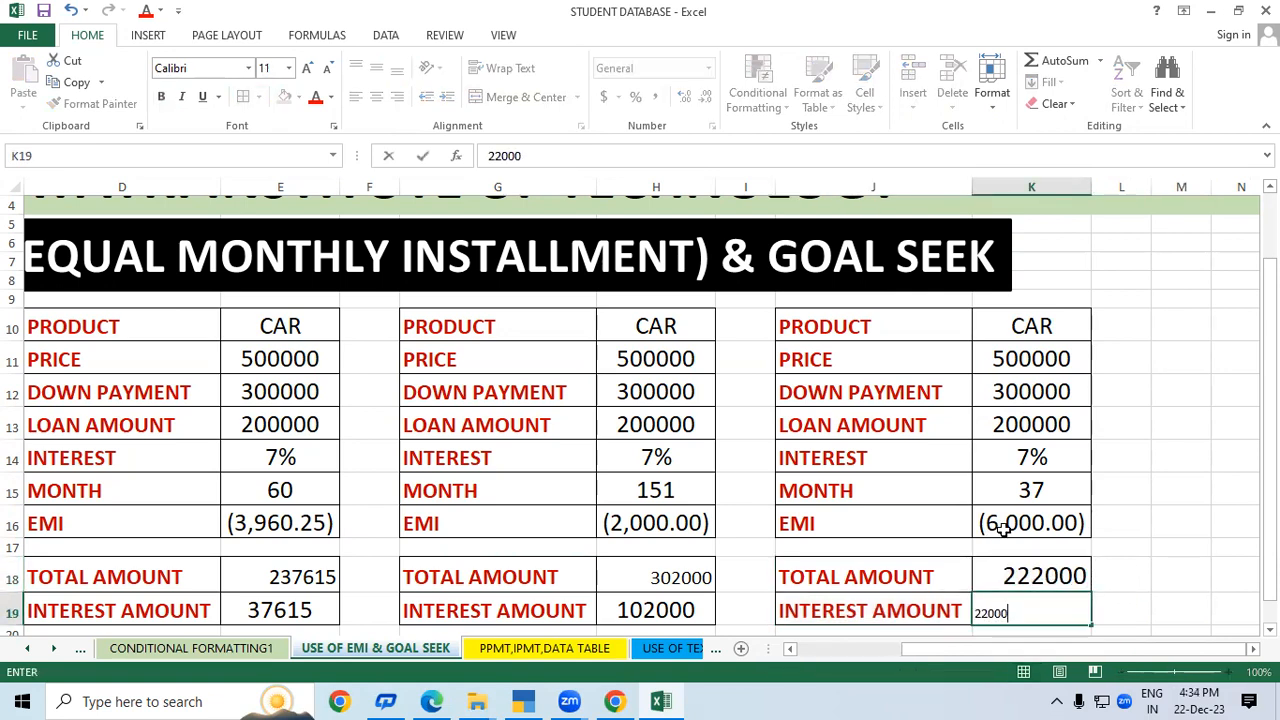
left_click(1137, 523)
Step: Enlarge the font of the interest amount in K19 to size 20
left_click(1037, 607)
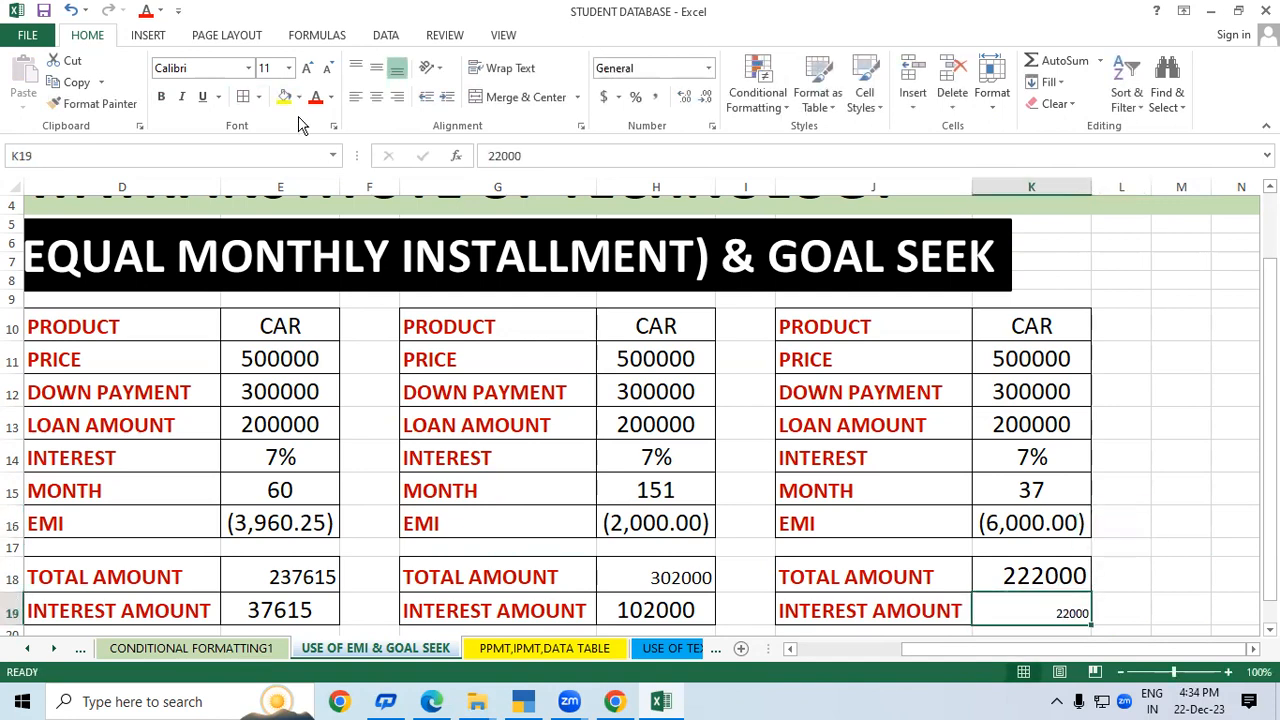
left_click(307, 68)
left_click(307, 68)
left_click(307, 68)
left_click(307, 68)
left_click(307, 68)
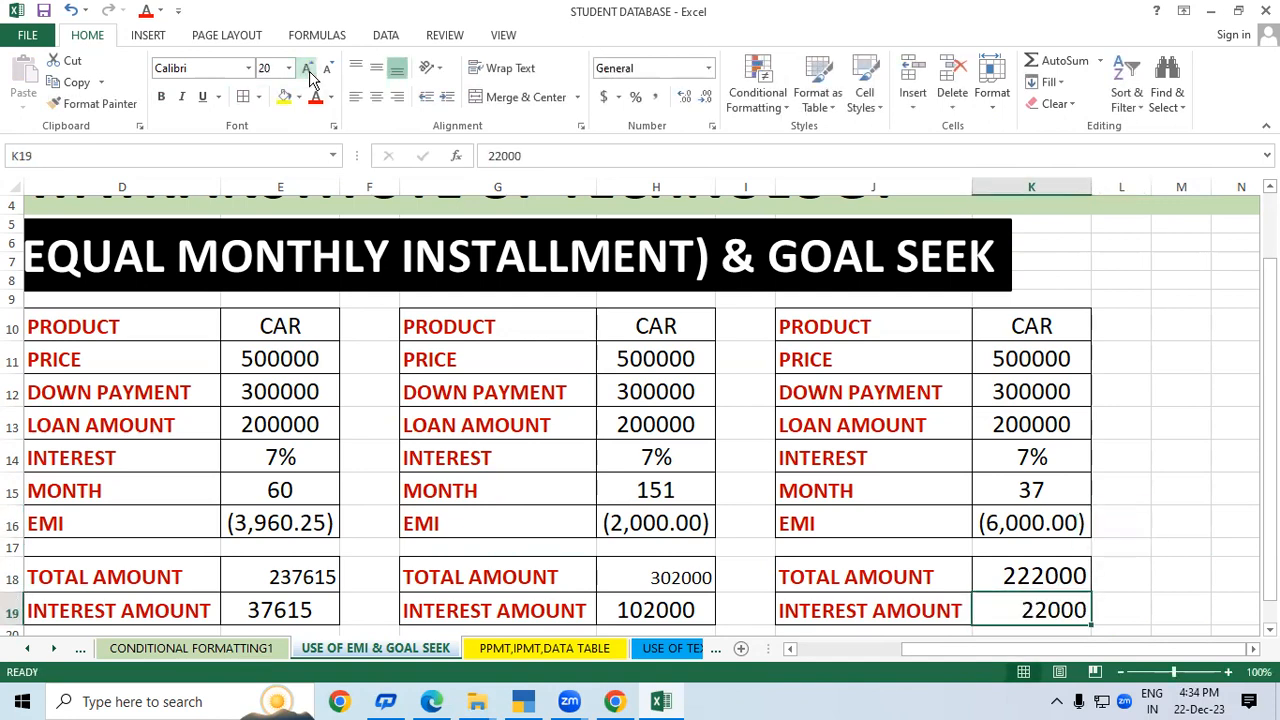
left_click(1195, 380)
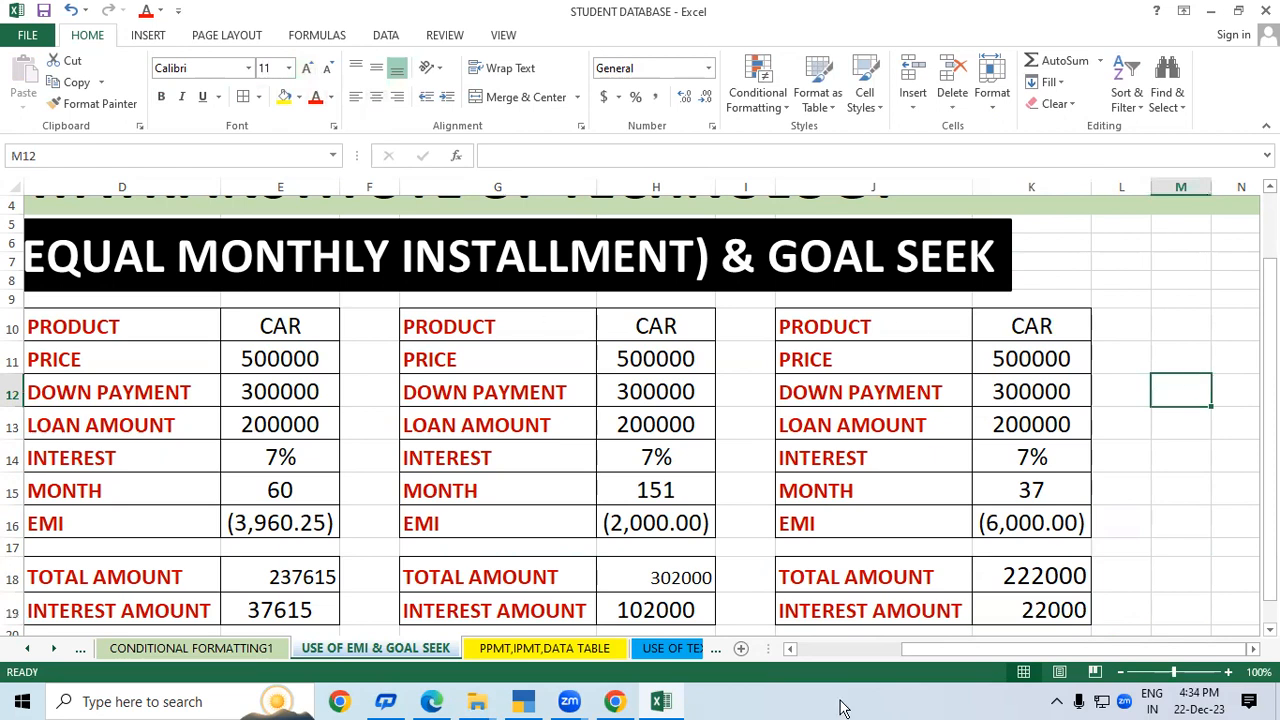